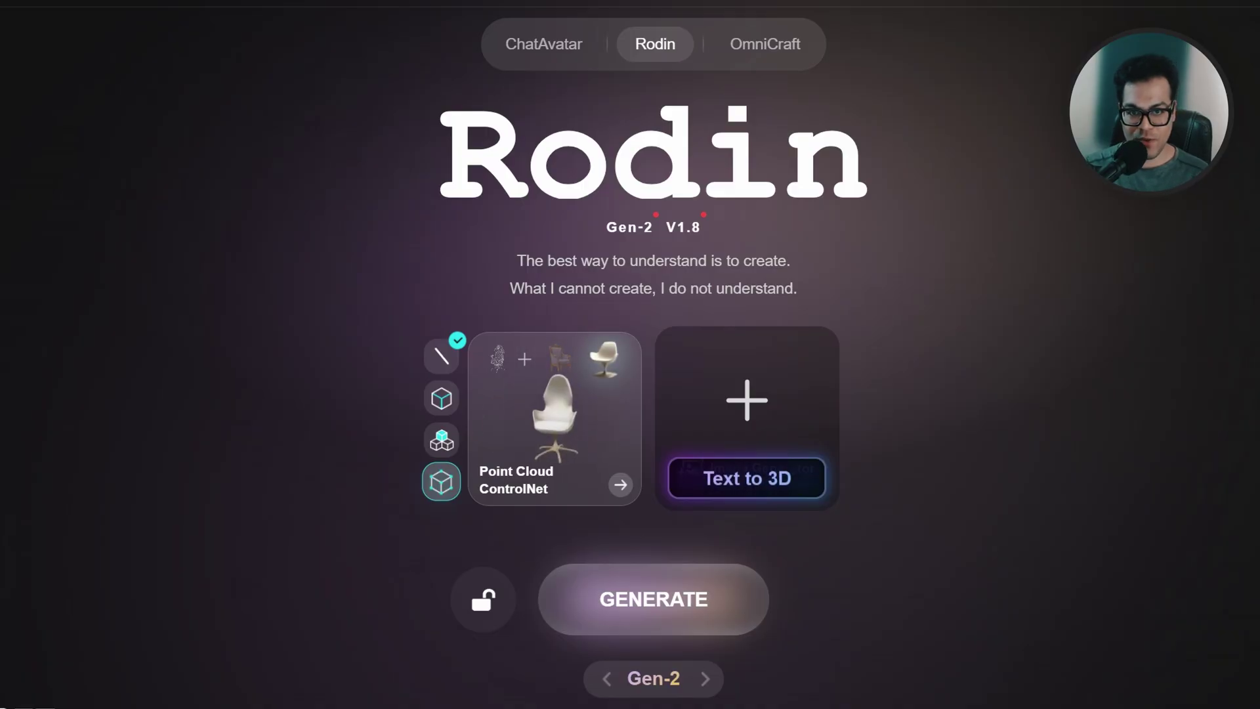
Step: Browse the gallery of community 3D assets on the Rodin page
scroll(629, 354, "down", 15)
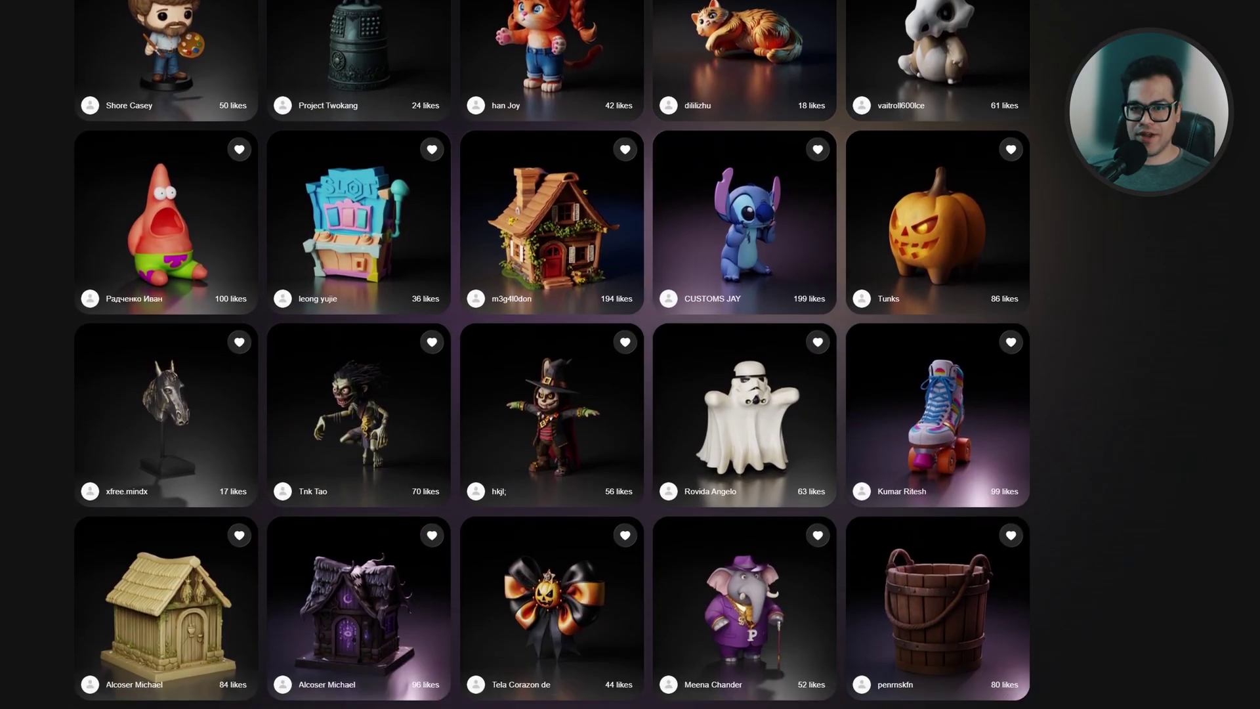
scroll(630, 354, "down", 6)
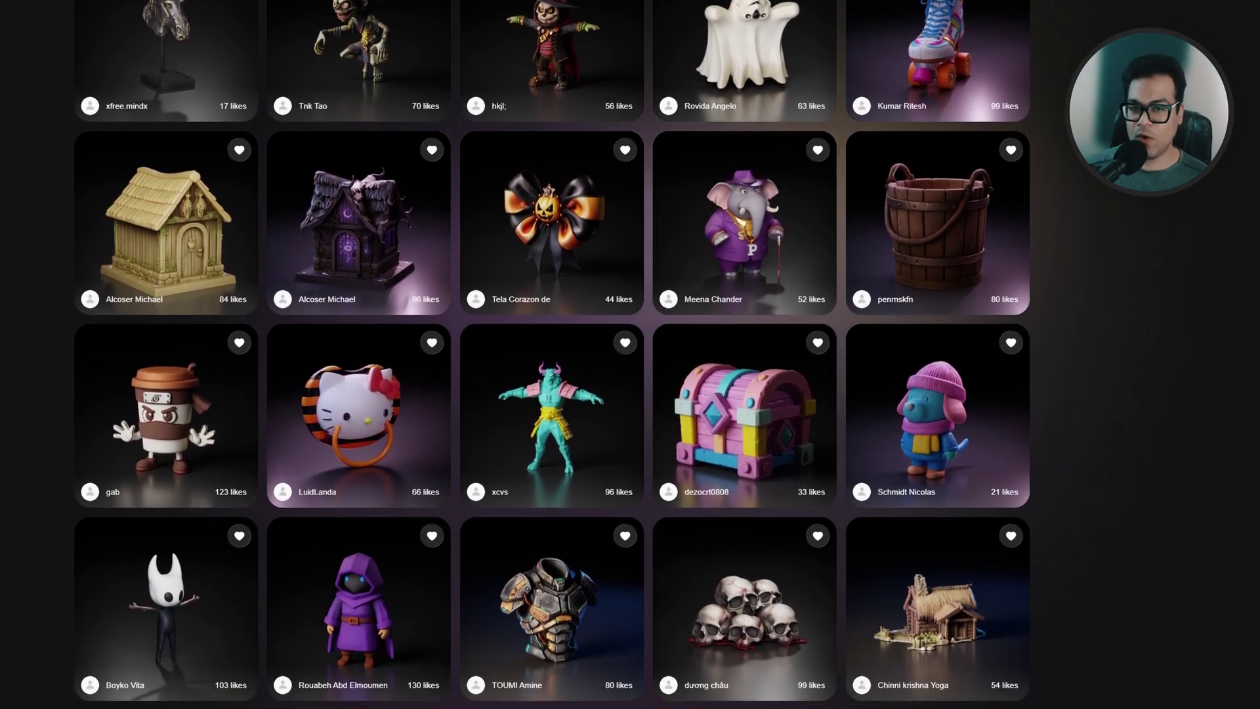
scroll(630, 355, "down", 6)
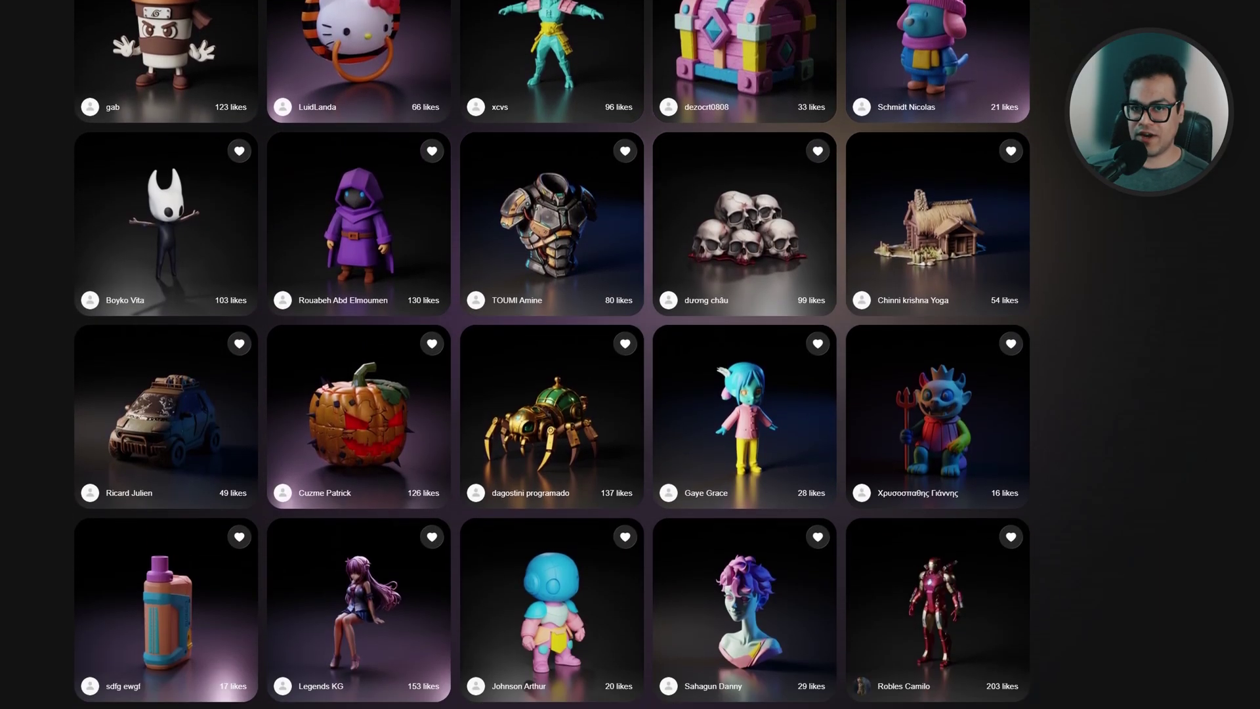
scroll(630, 354, "down", 2)
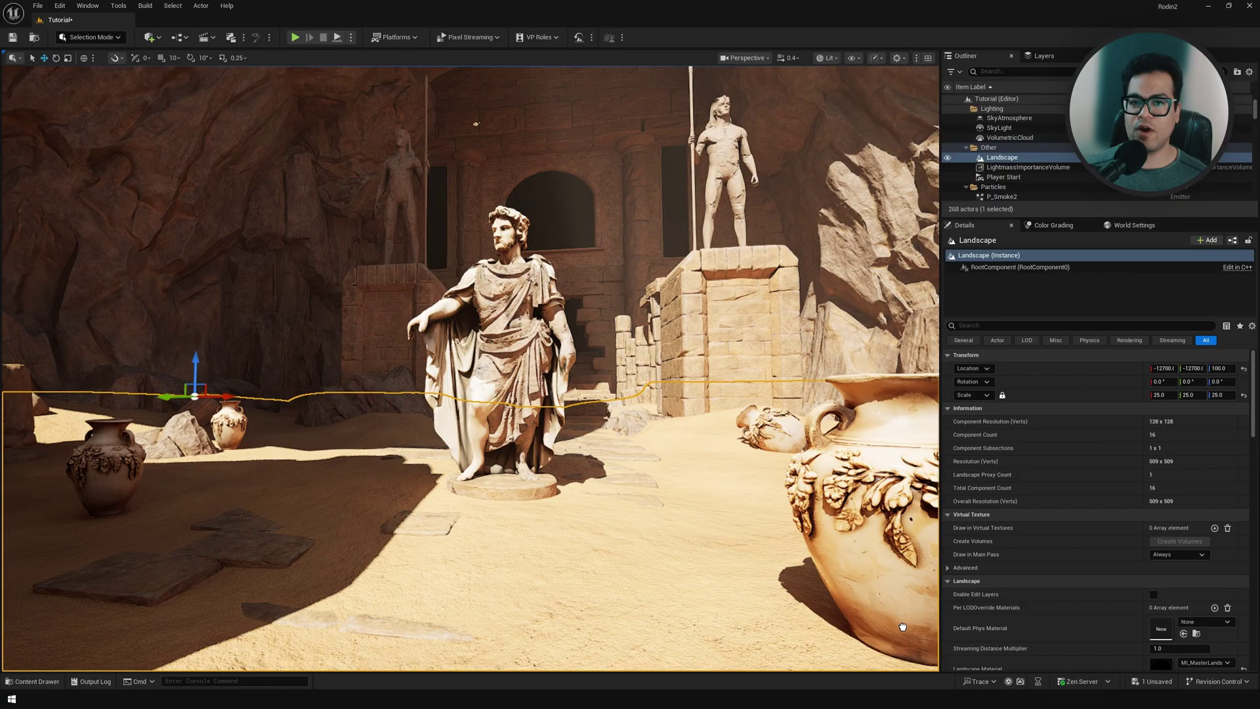
left_click_drag(853, 630, 882, 604)
key("r")
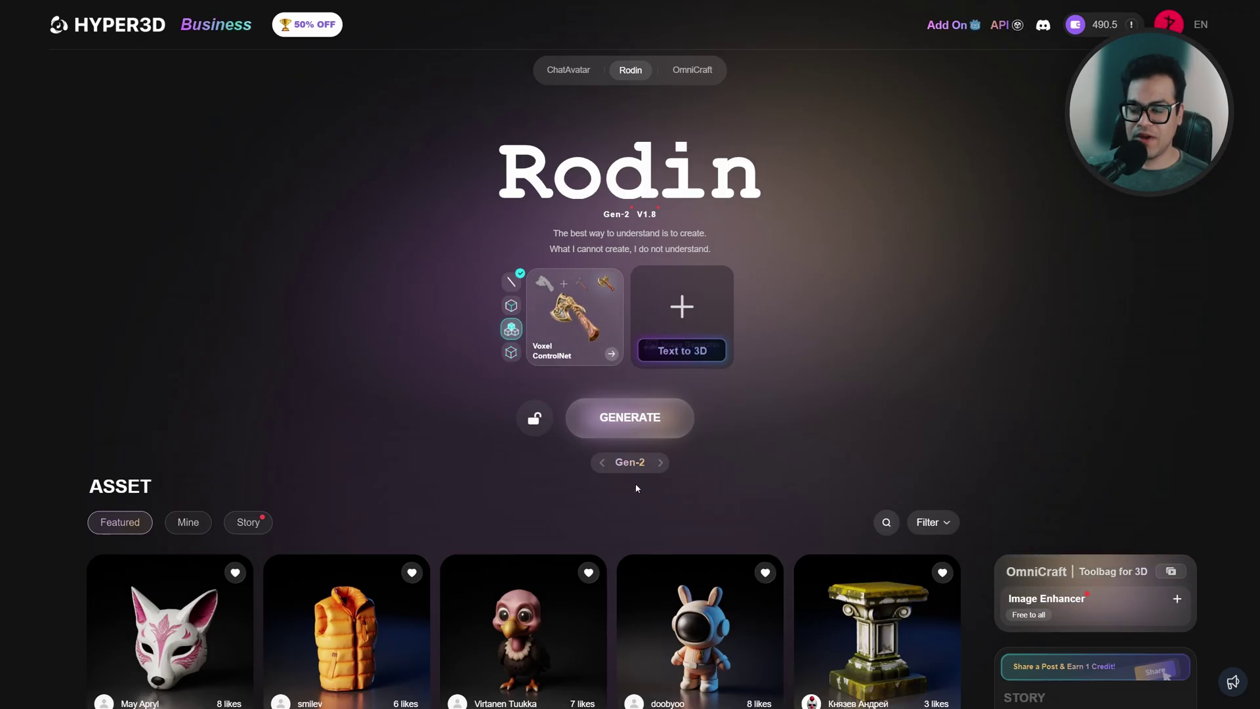
Step: Create a reference image with Turbo Gen from the prompt "A Roman Statue" and generate a free 3D preview from it
mouse_move(689, 332)
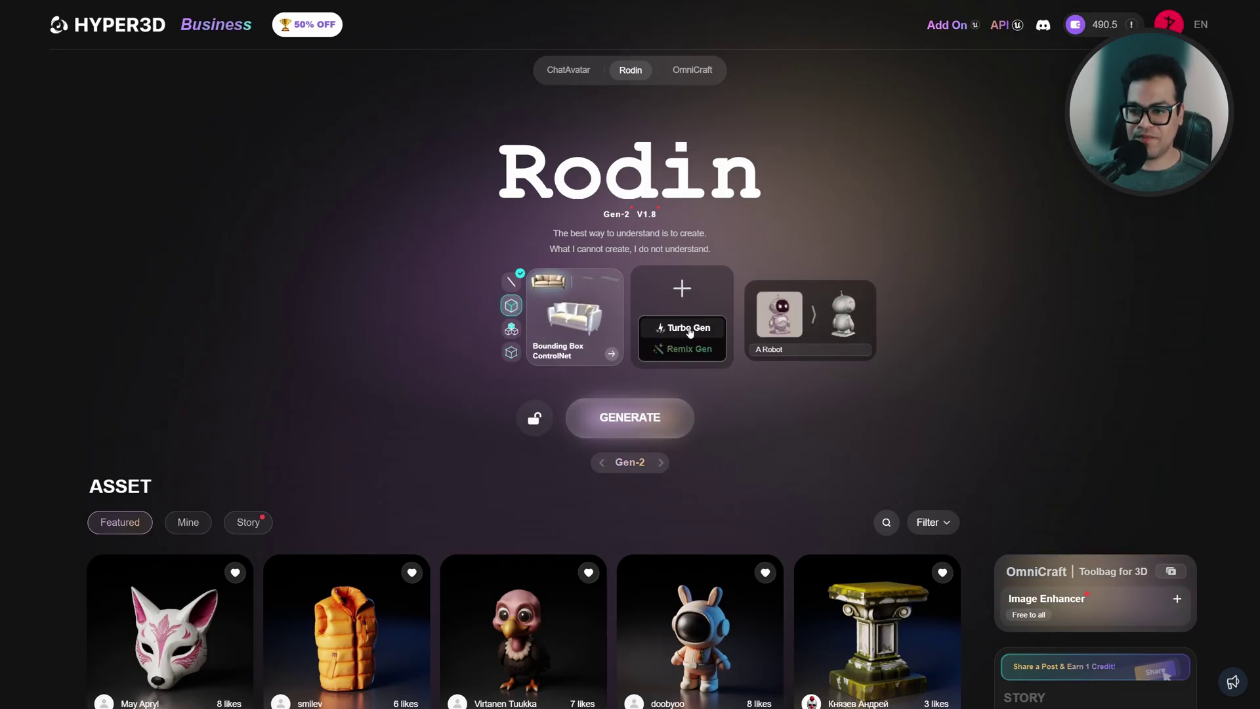
left_click(689, 332)
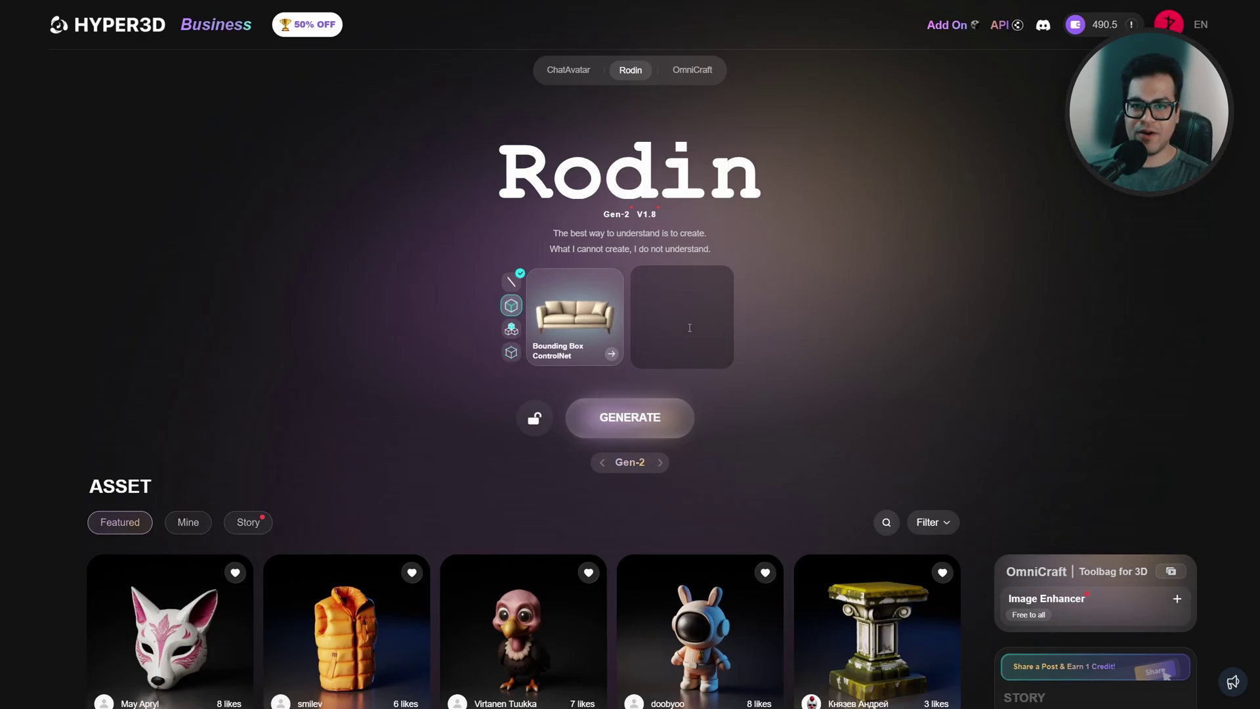
type("A Roman Statue")
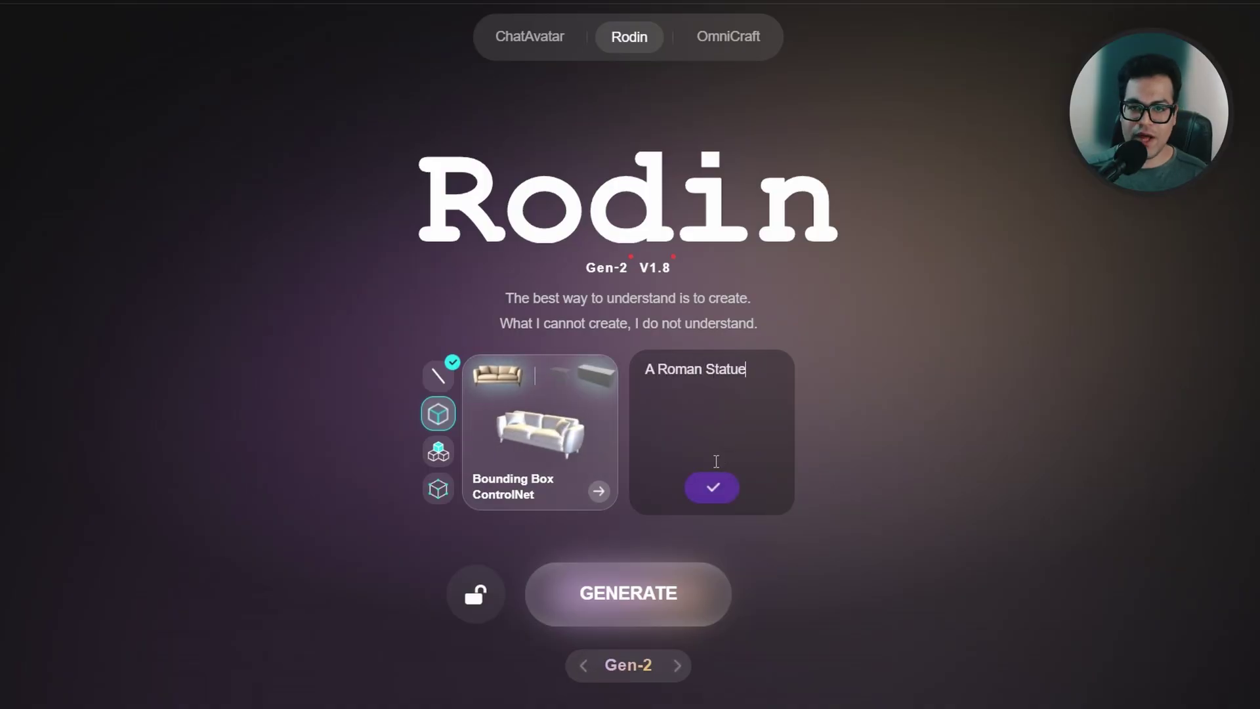
left_click(709, 488)
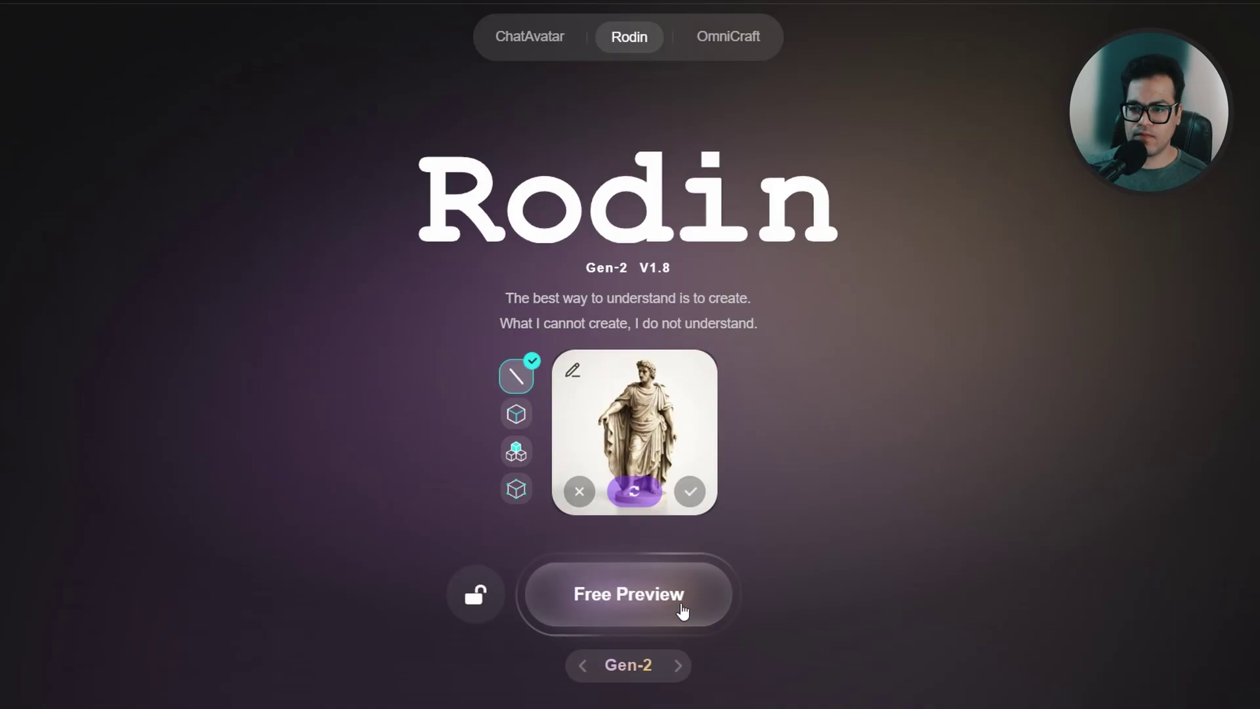
left_click(722, 607)
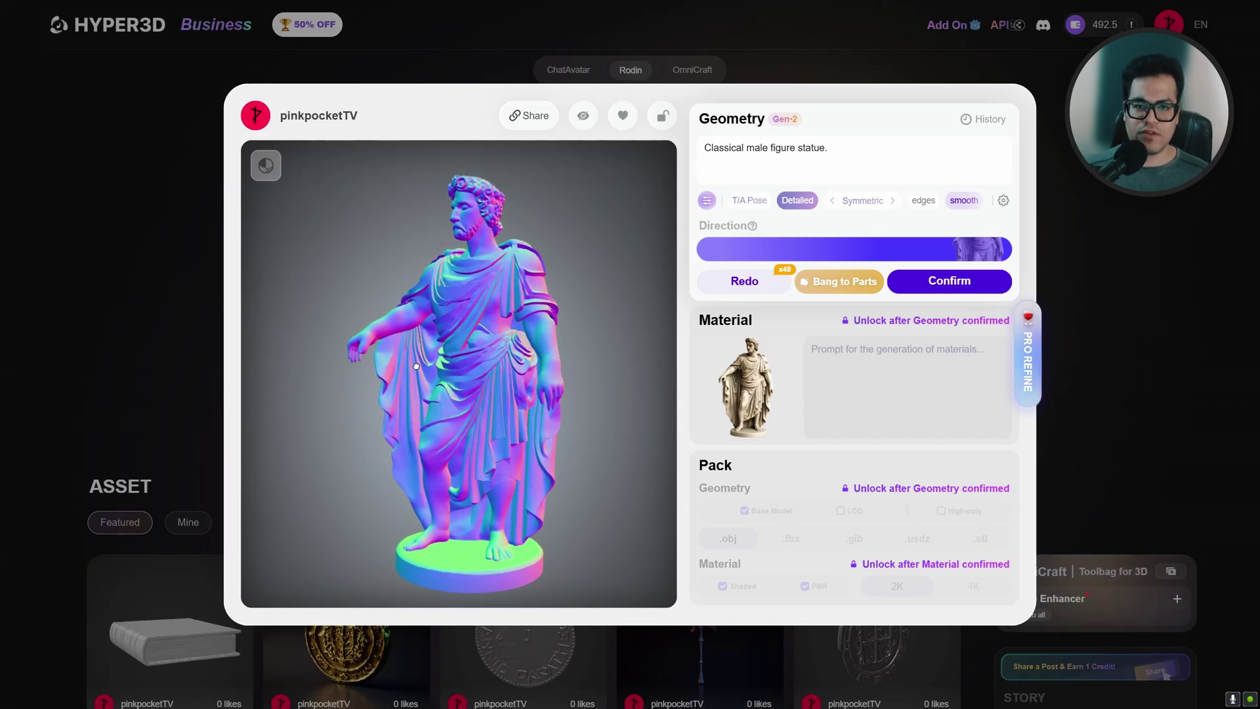
Step: Examine the generated statue's geometry from the front, sides and back
left_click_drag(563, 388, 346, 388)
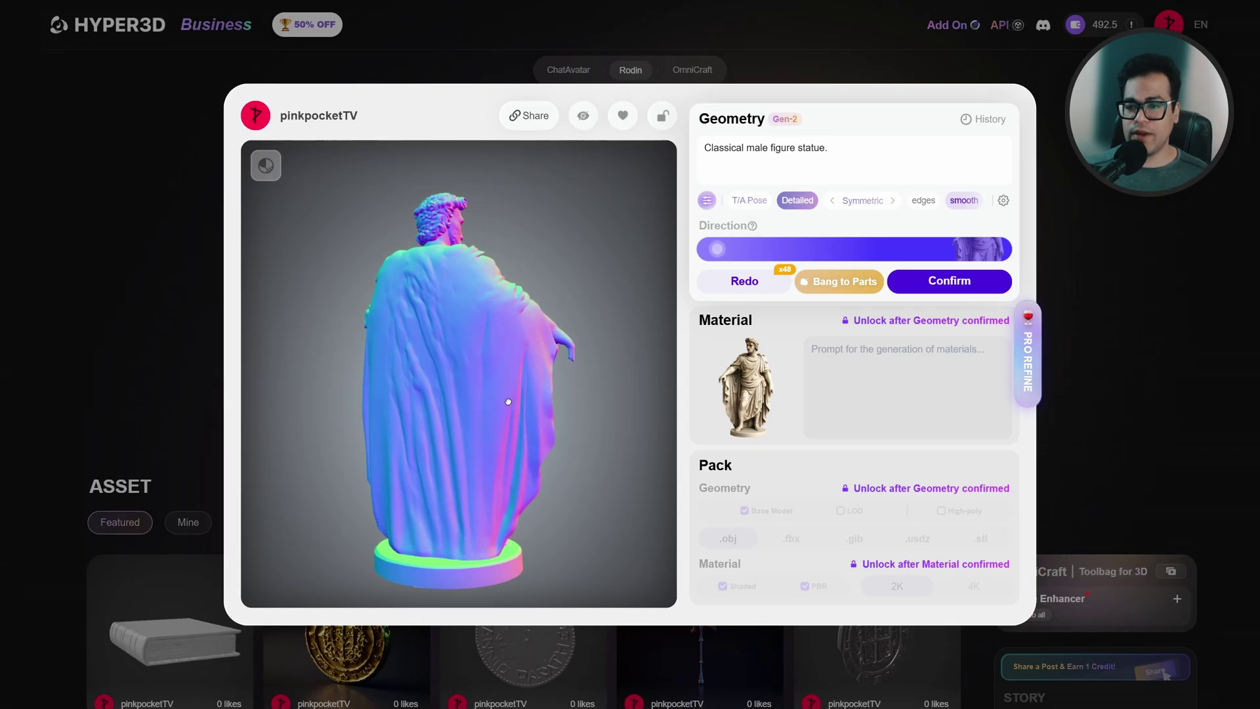
left_click_drag(491, 401, 420, 402)
left_click_drag(565, 405, 459, 400)
left_click_drag(558, 323, 551, 380)
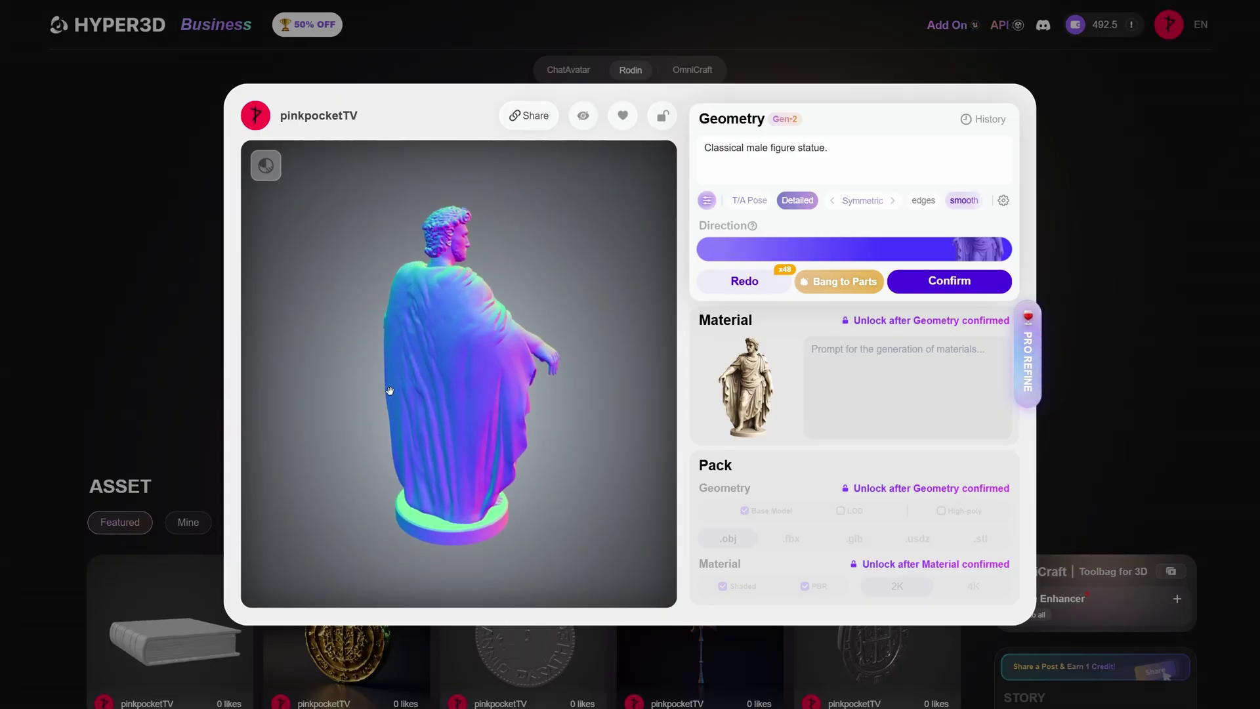
left_click_drag(390, 391, 450, 408)
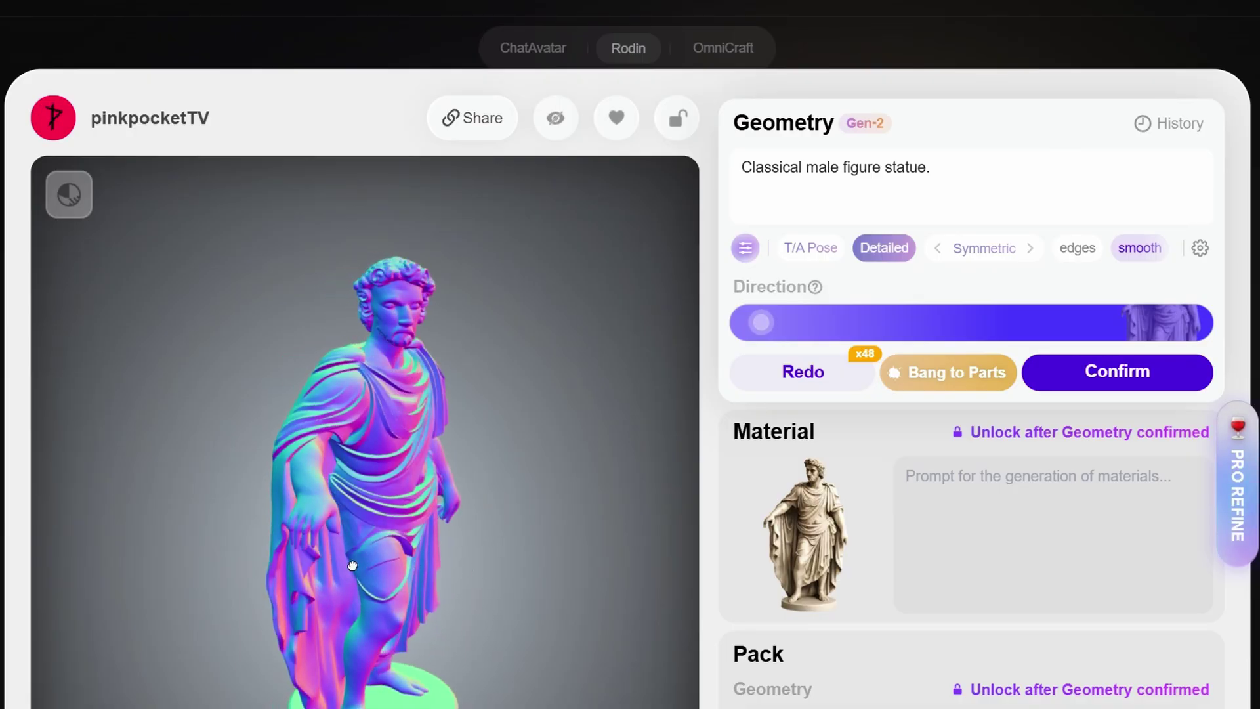
left_click_drag(352, 565, 453, 566)
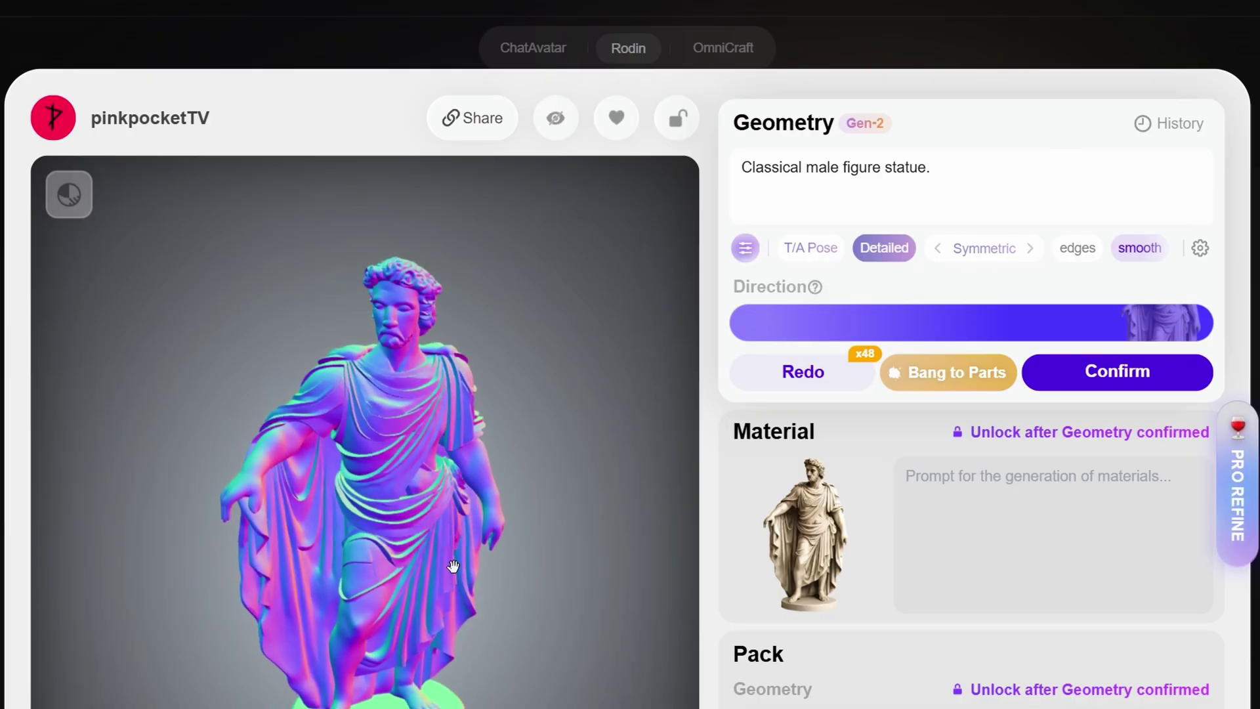
Step: Split the statue into separate parts with Bang to Parts, generating them from the proposed preview
left_click(969, 381)
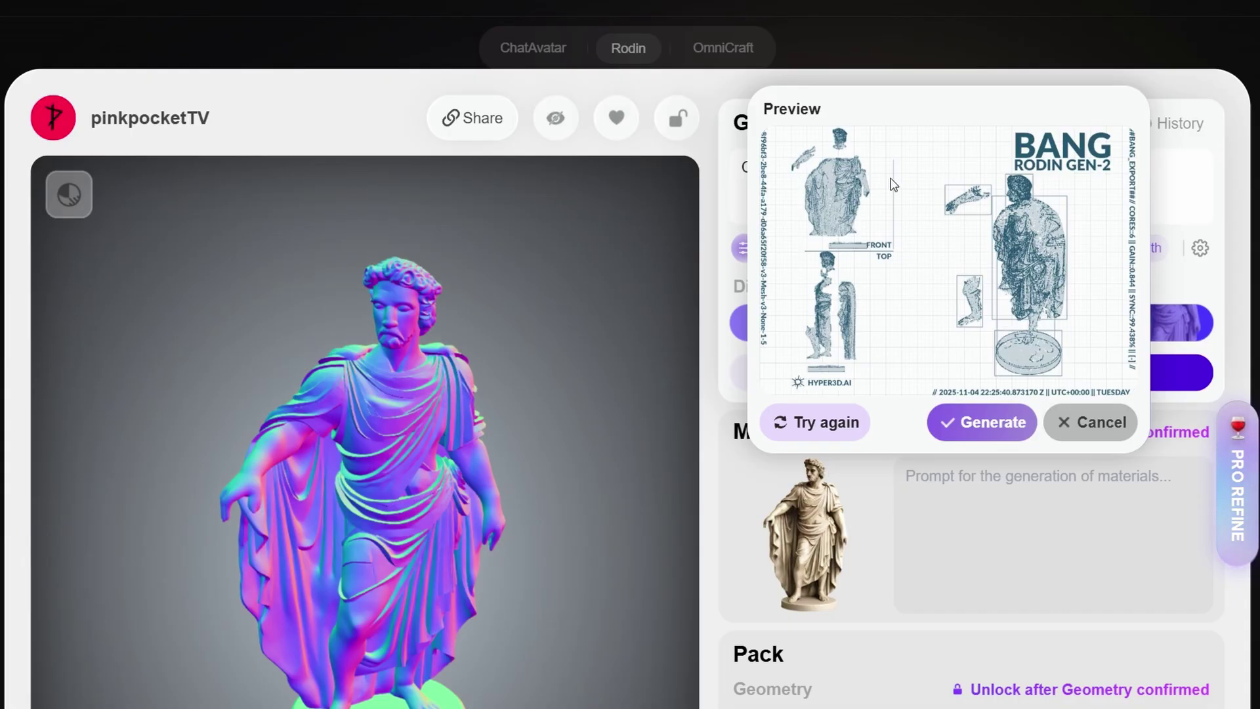
mouse_move(847, 429)
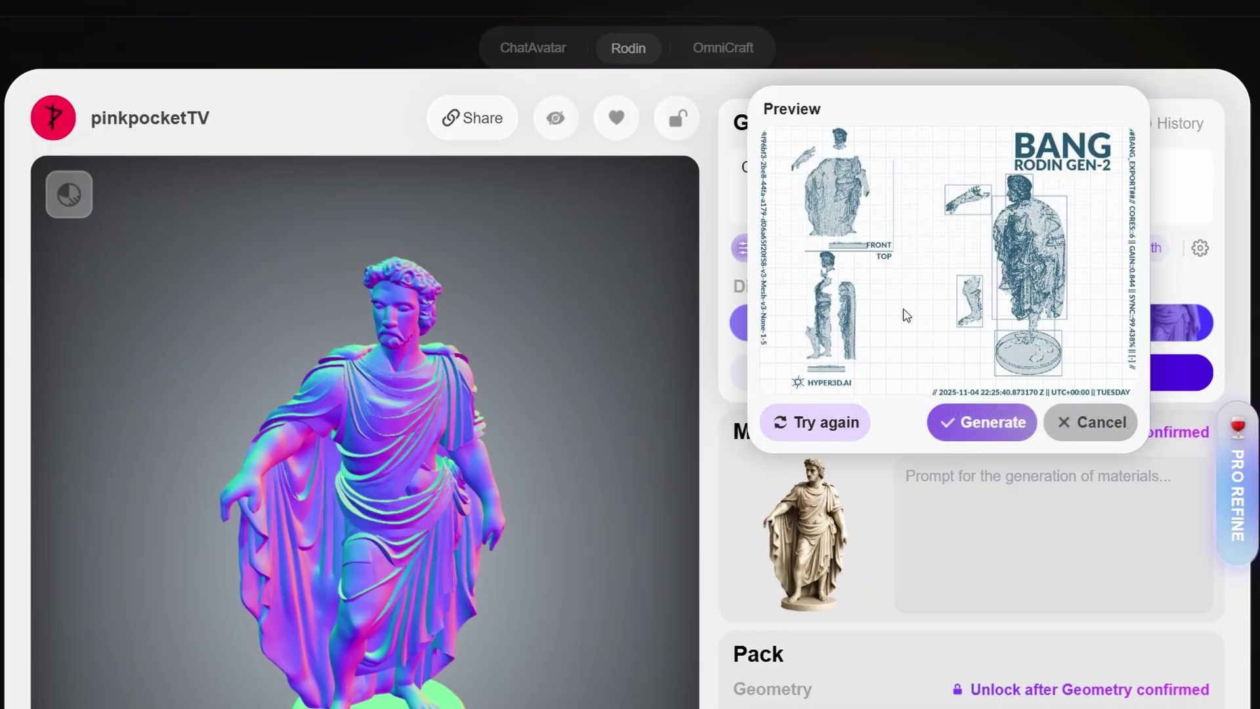
left_click(983, 437)
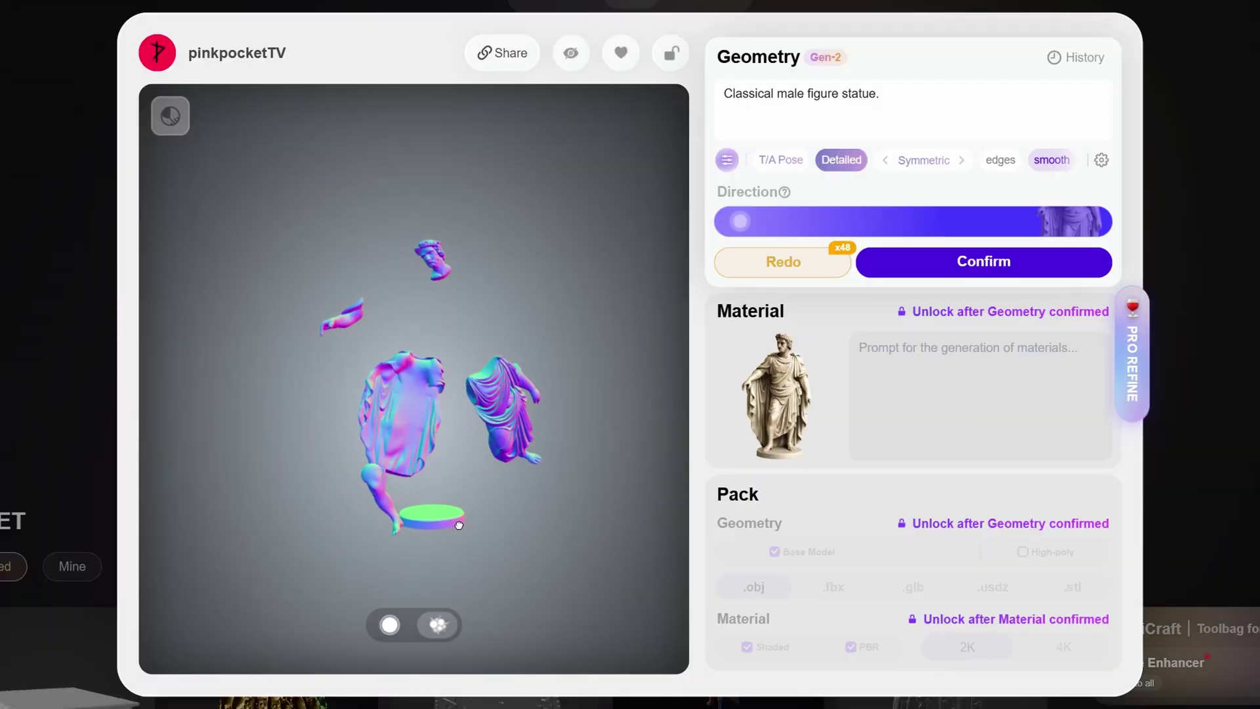
Step: Inspect the statue's head, arm, body and leg parts individually, and compare the exploded and assembled views
left_click(431, 259)
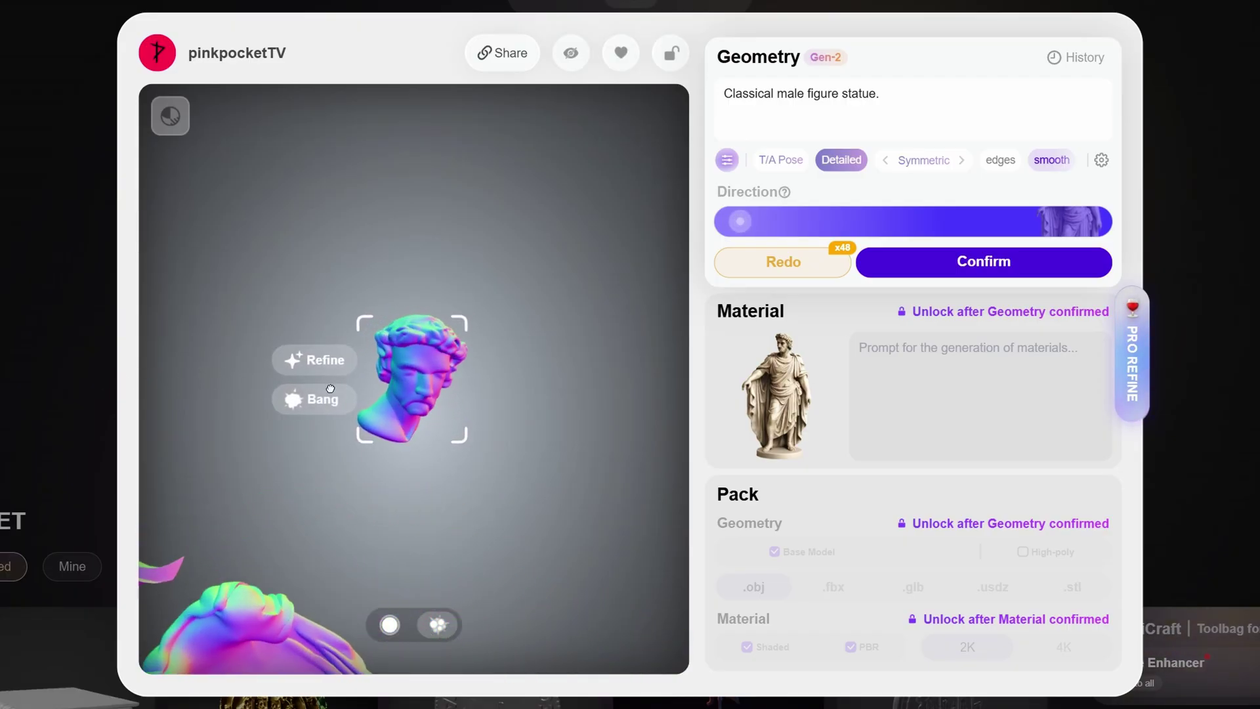
left_click(233, 511)
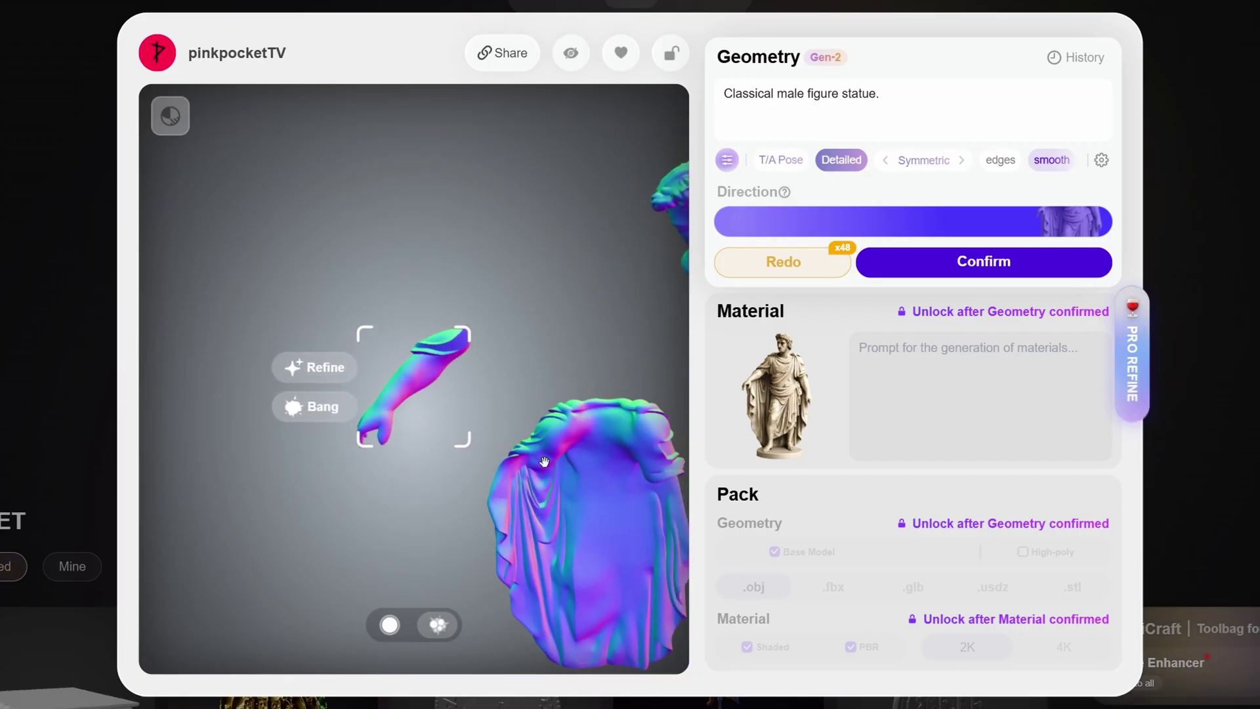
left_click(558, 482)
left_click_drag(377, 452, 538, 419)
left_click(578, 596)
left_click(446, 489)
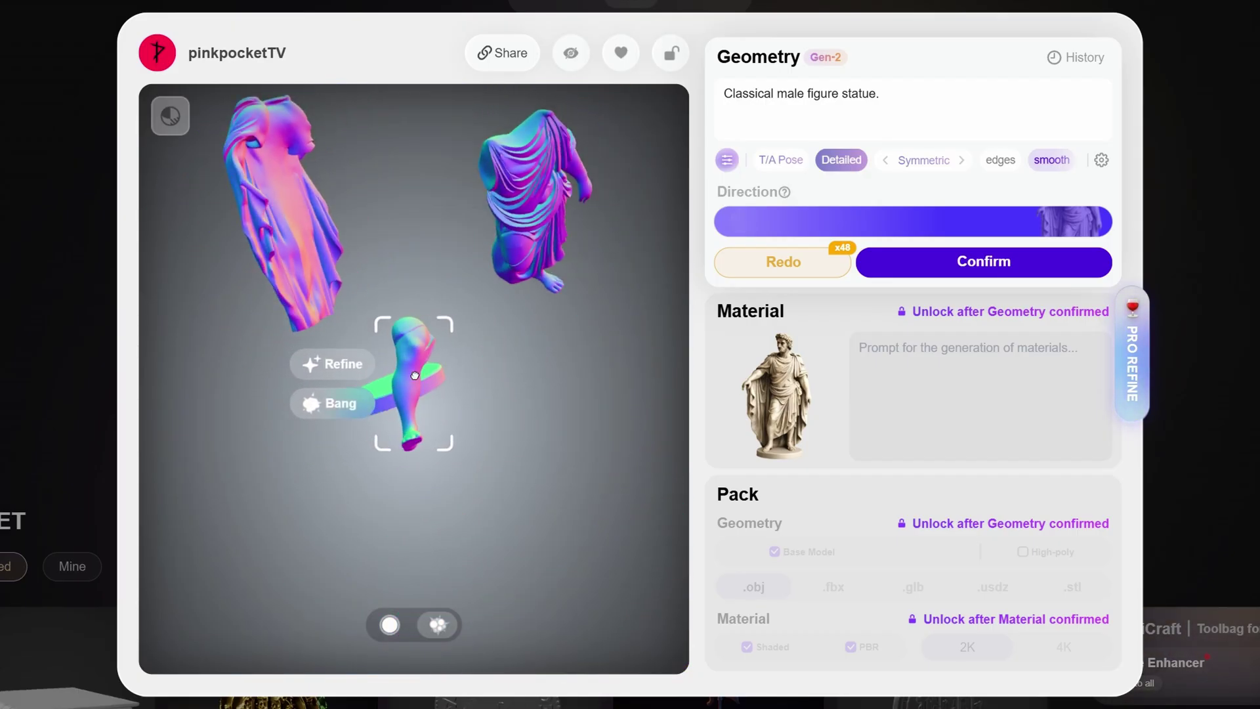
left_click(391, 629)
left_click(438, 624)
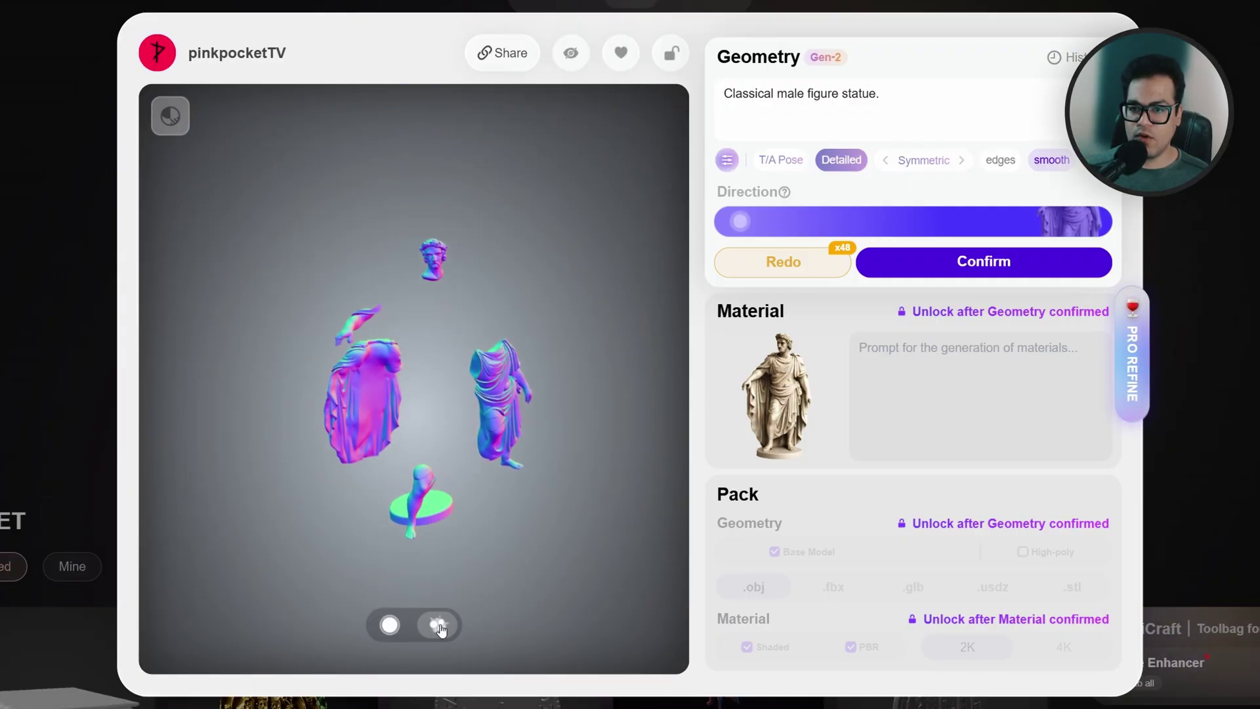
left_click(386, 626)
Step: Choose the Triangle mesh at 1M instead of Quad Mesh and confirm the statue's geometry
mouse_move(892, 264)
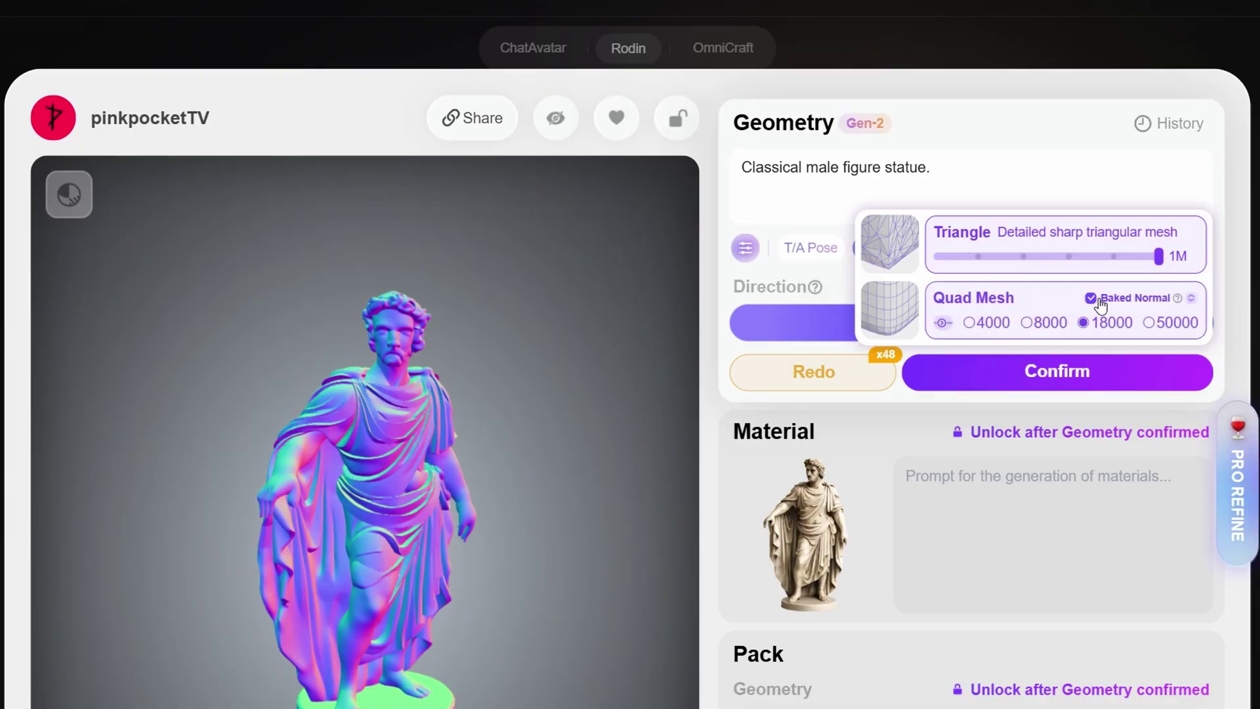
left_click(1189, 299)
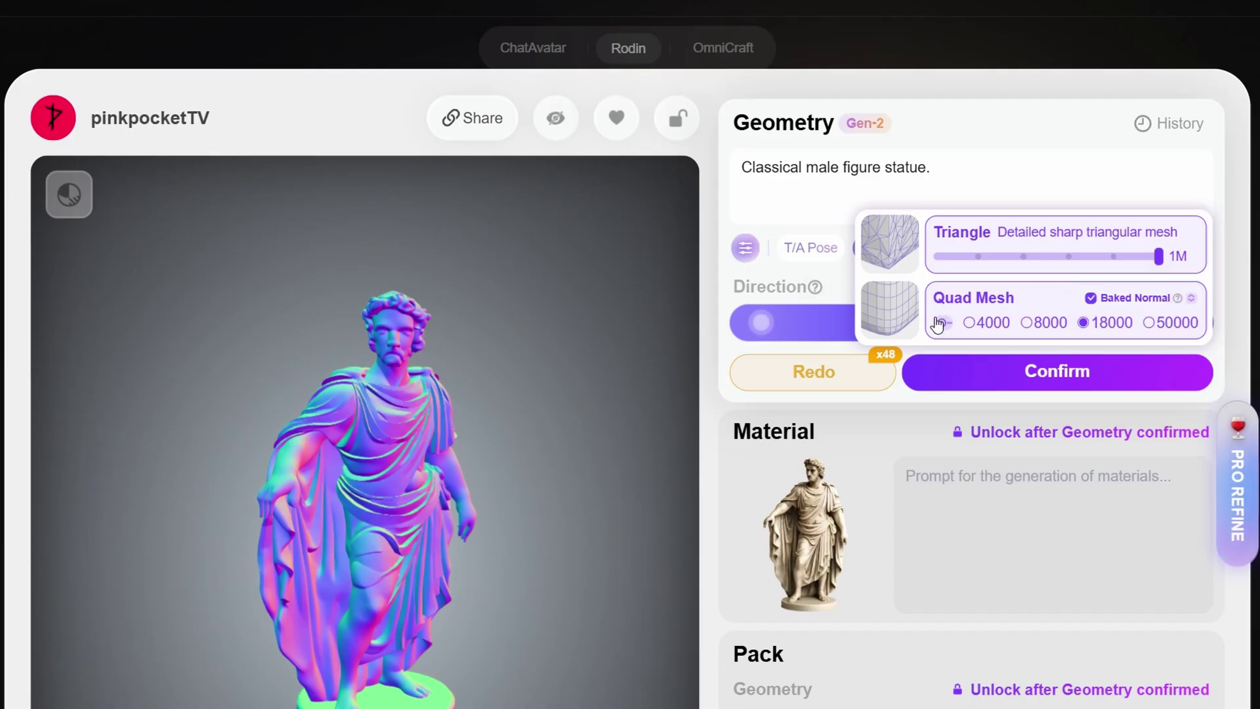
left_click(988, 243)
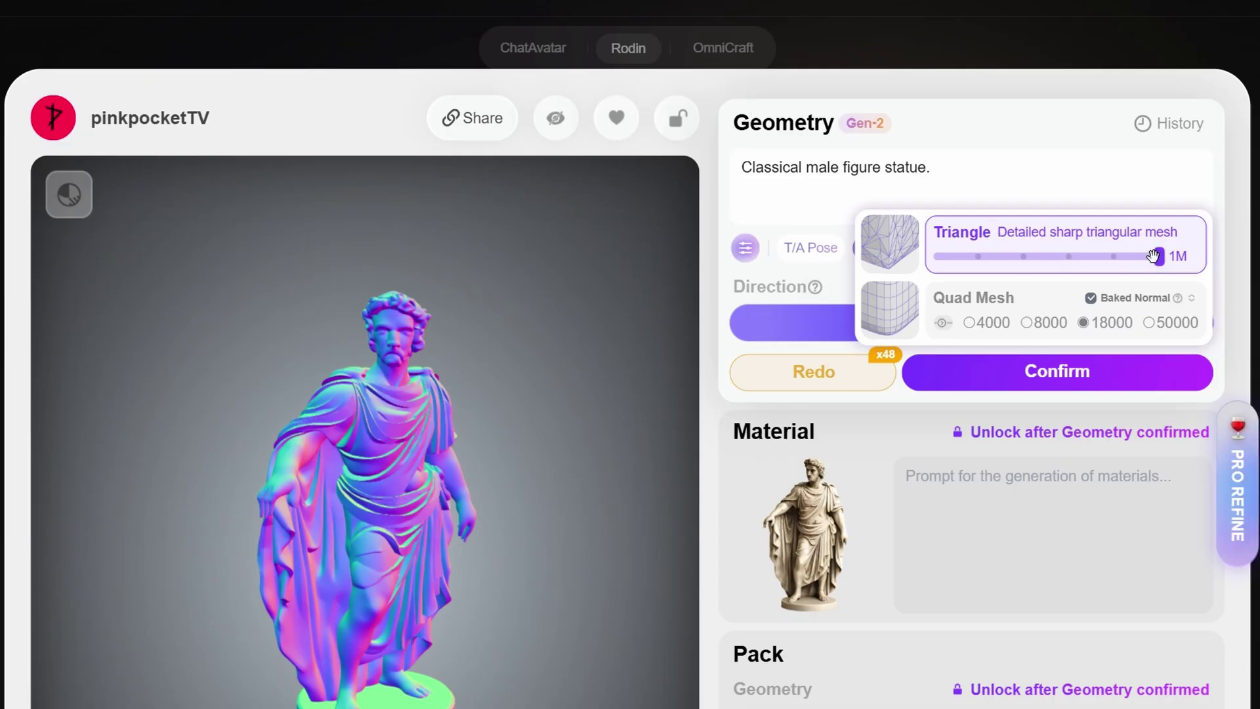
left_click(987, 380)
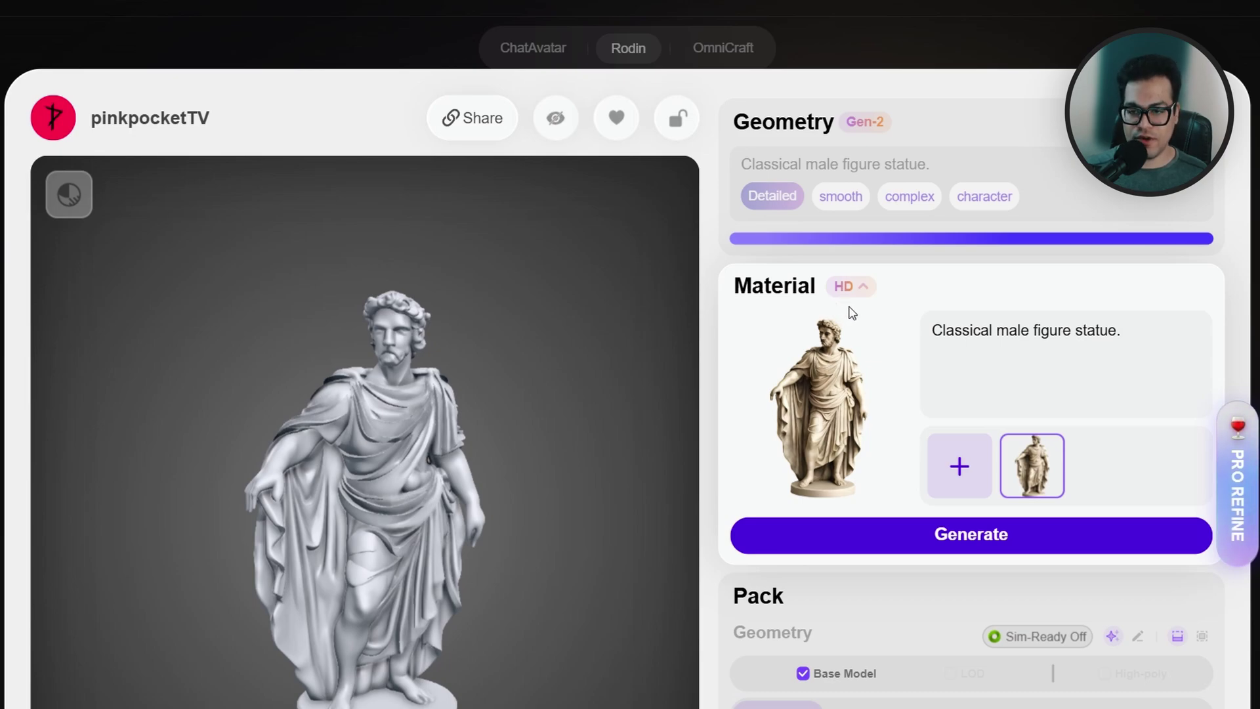
Step: Generate the statue's HD material with PBR Temperature 7 and Reference Strength 0.9, inspect it and confirm it
mouse_move(866, 535)
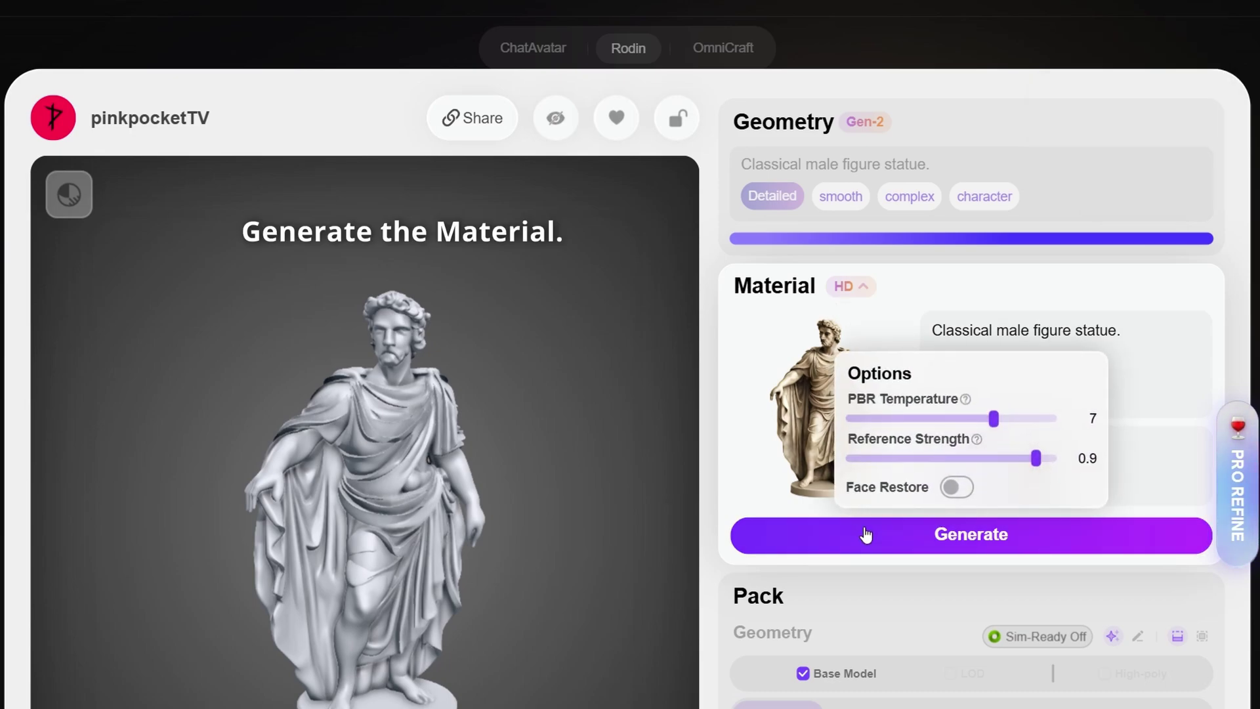
left_click(866, 535)
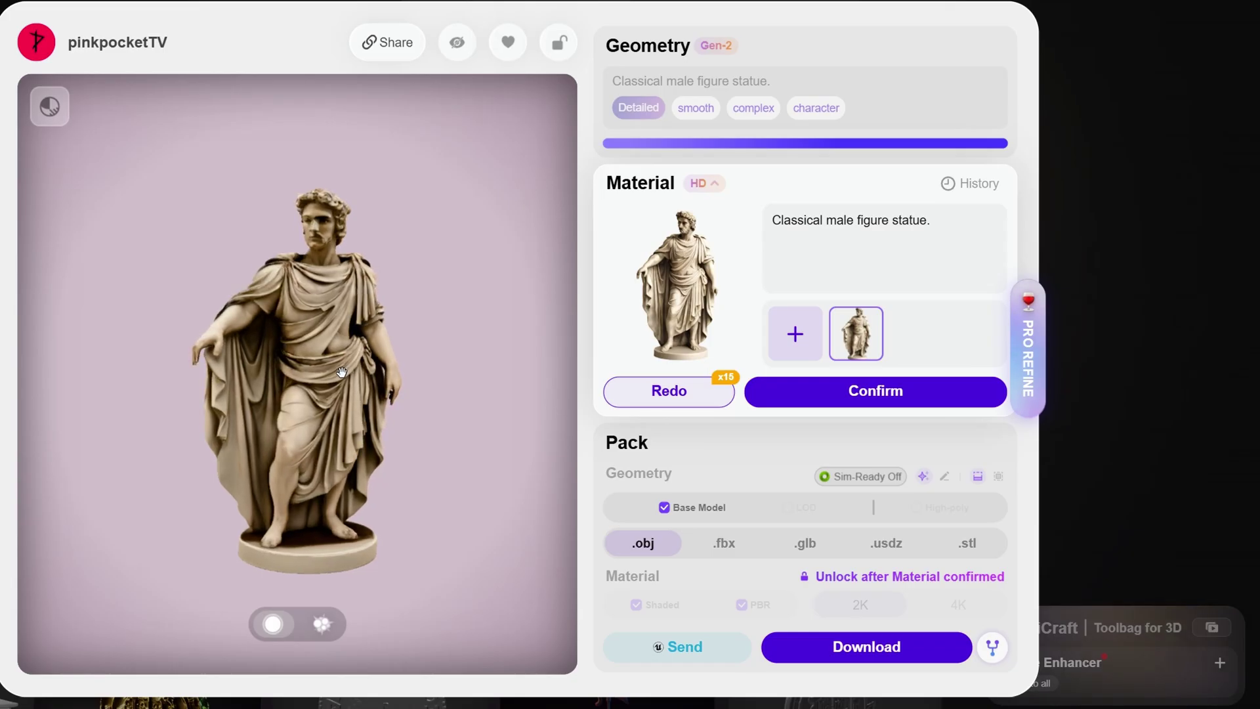
left_click_drag(284, 354, 253, 376)
scroll(266, 370, "up", 3)
left_click(875, 391)
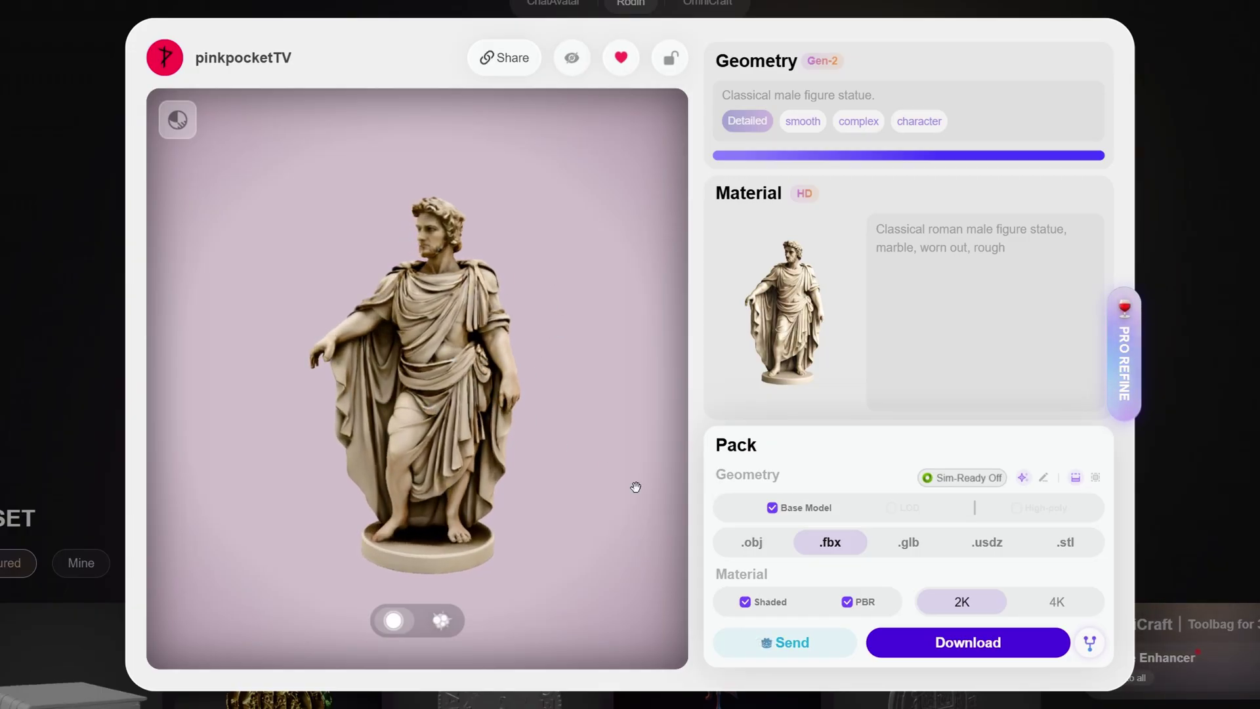
Step: Check the direct-send and add-on options, and download the statue as .fbx with 4K materials
left_click(787, 643)
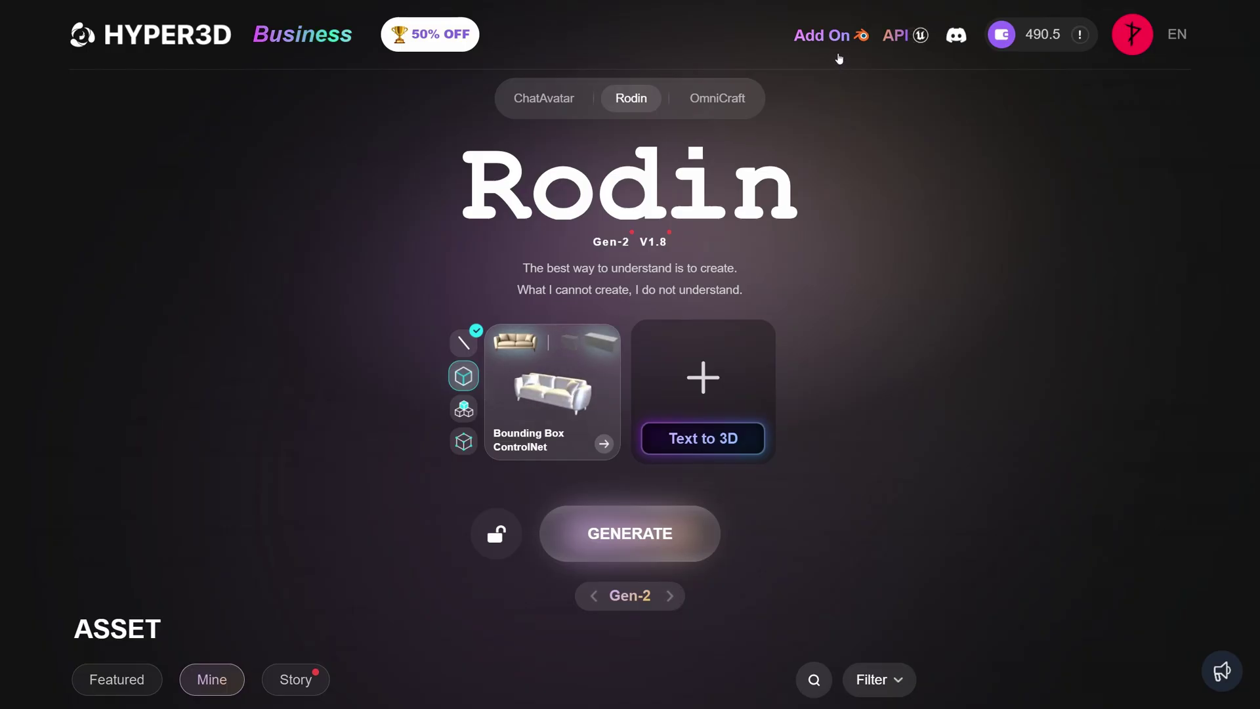
left_click(841, 35)
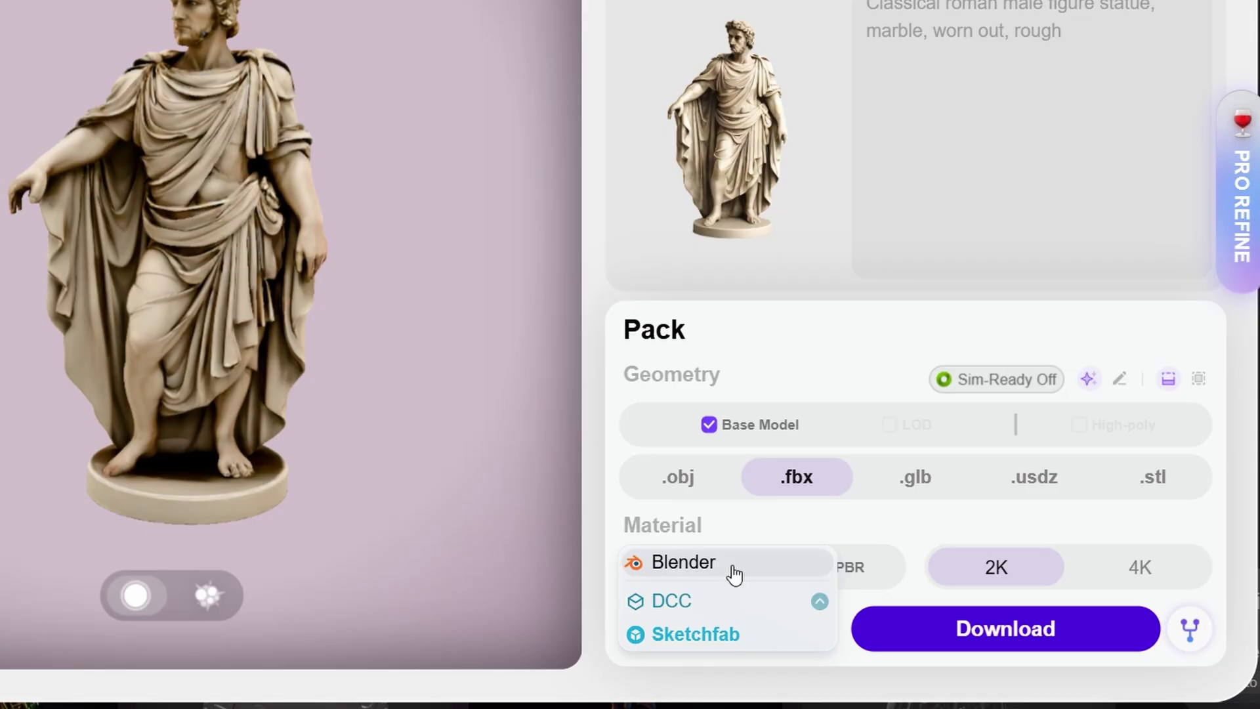
left_click(1074, 572)
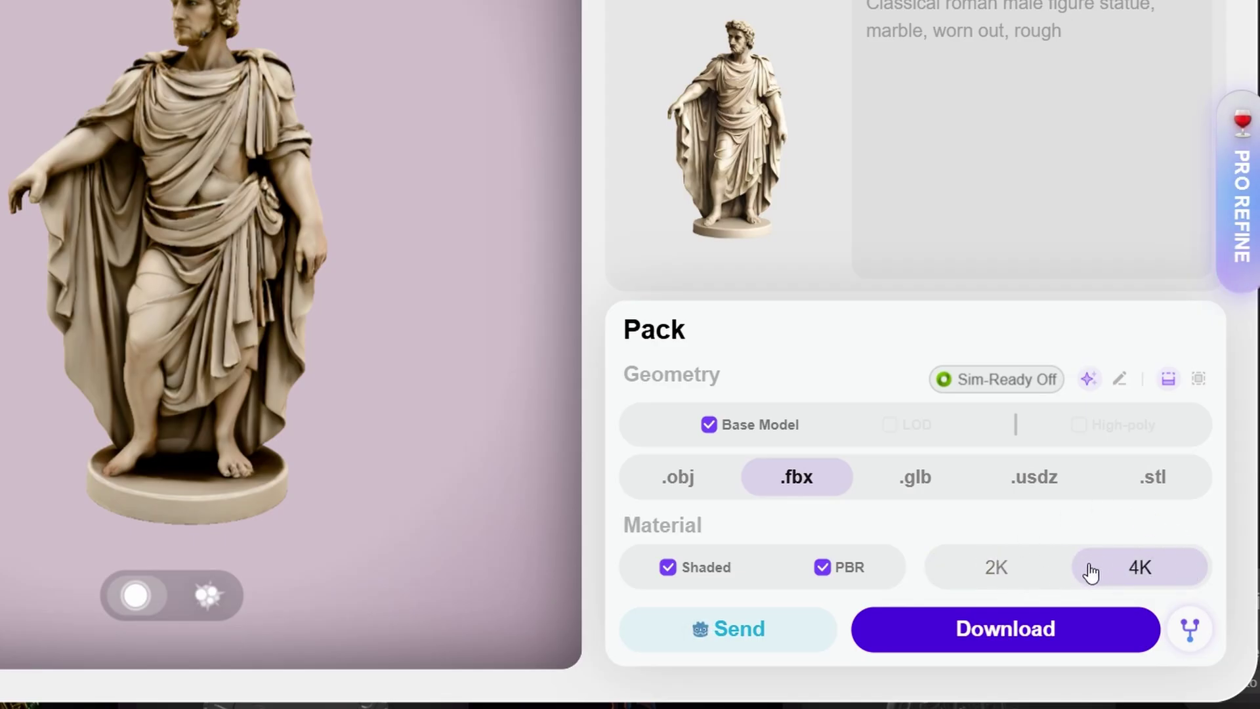
left_click(943, 642)
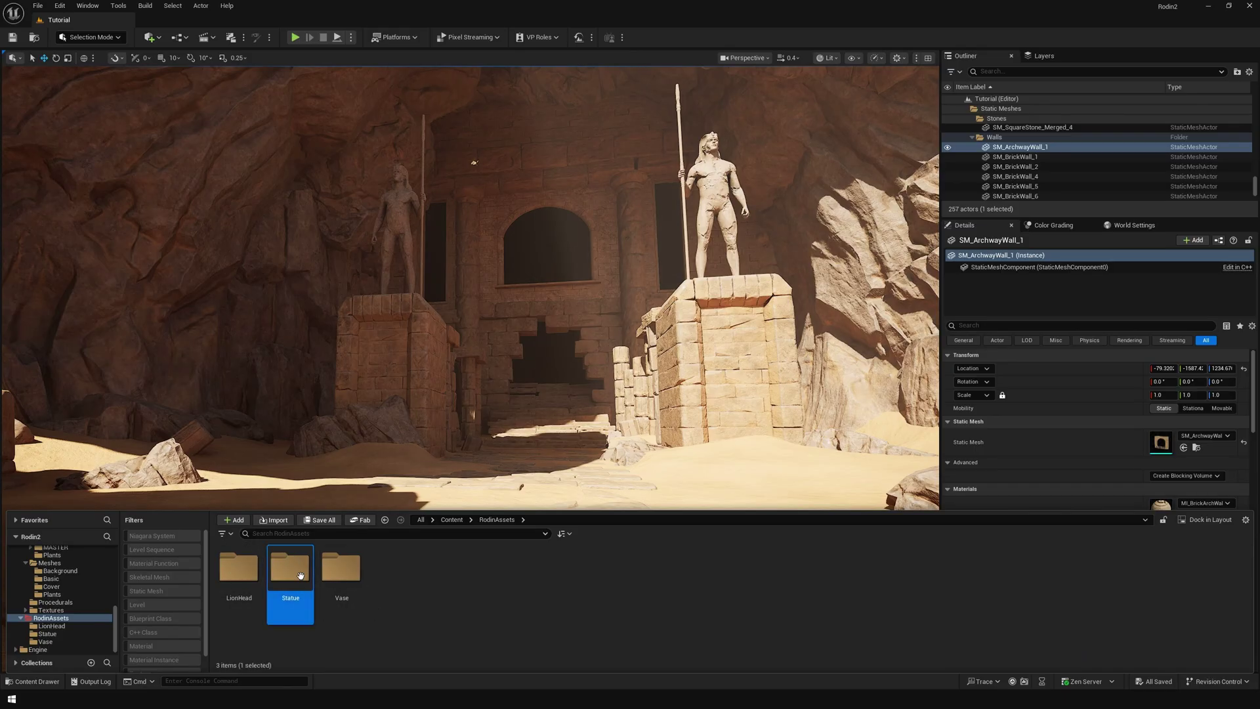
Step: In Unreal Engine, place all six static meshes from the RodinAssets Statue folder together on the sand in front of the archway
double_click(301, 575)
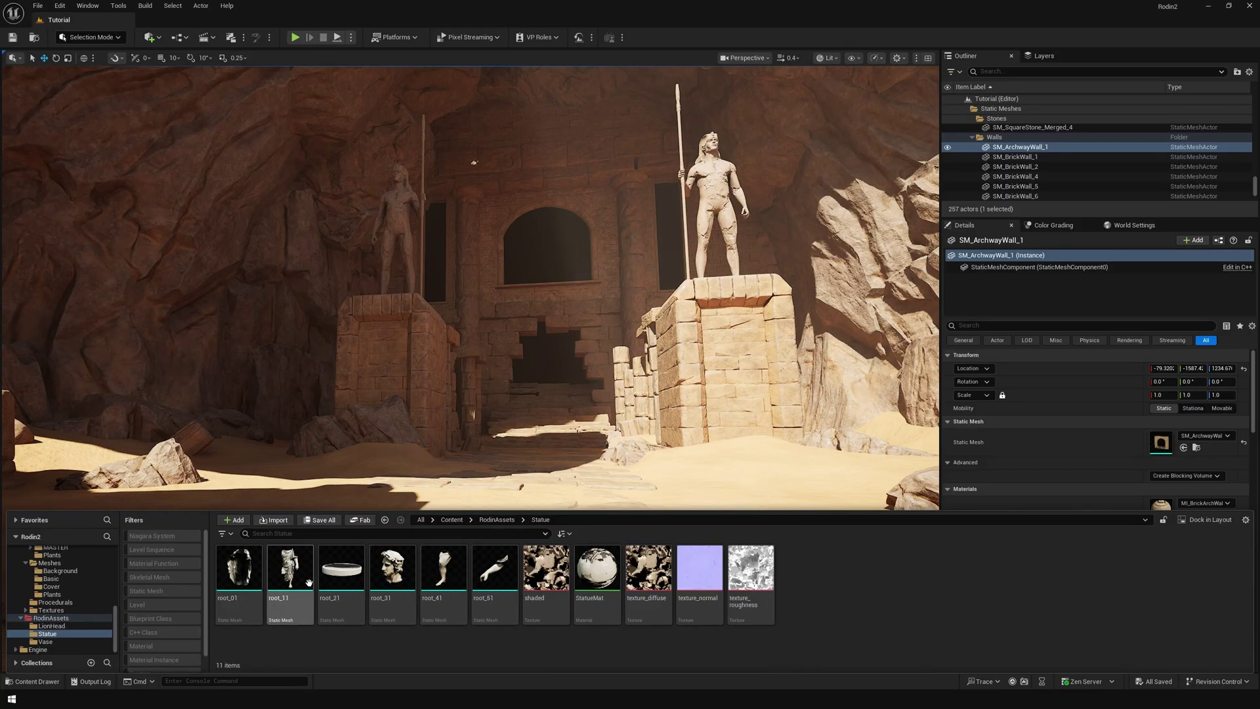
left_click(247, 584)
left_click(496, 588, "shift")
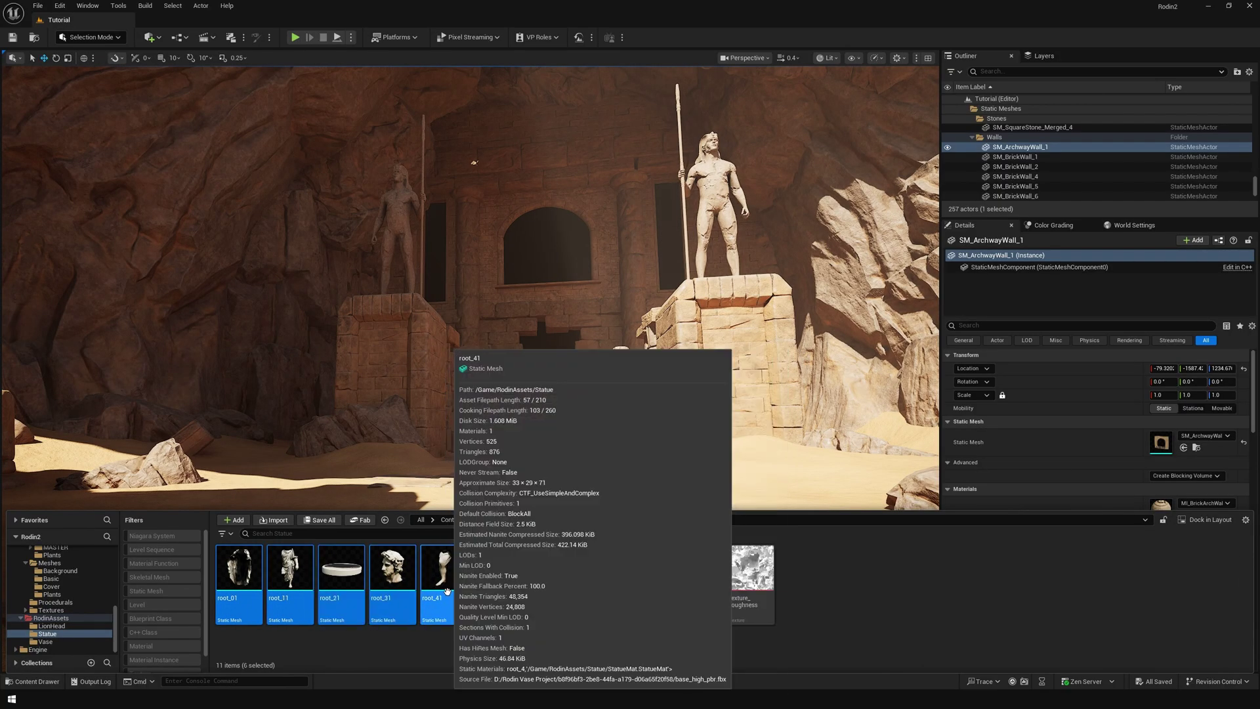
left_click_drag(447, 590, 518, 444)
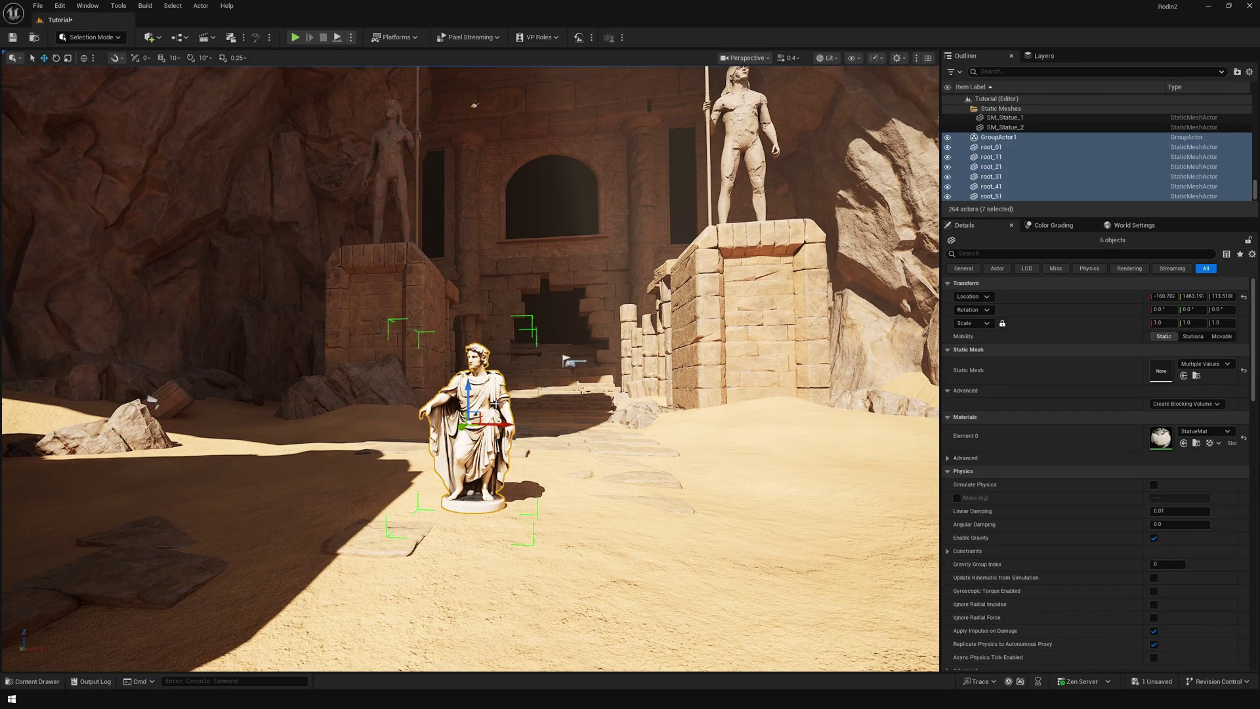
Step: Scale the six Roman statue meshes uniformly to 2.5
left_click(1159, 322)
type("2.5")
key("Return")
mouse_move(470, 368)
right_mouse_down()
mouse_move(470, 446)
mouse_move(467, 371)
right_mouse_up()
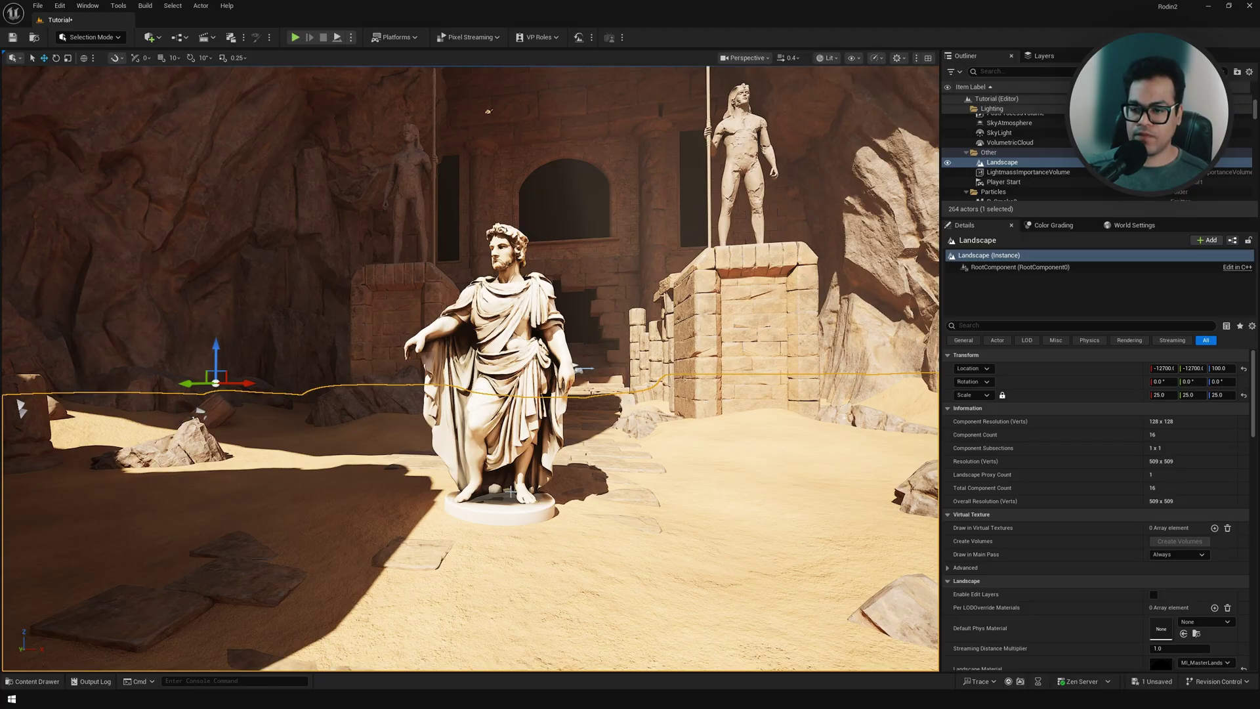
Step: Locate the MI_Statues_1_Mask material through the existing spear-bearing statue and apply it to the Roman statue's toga
left_click(736, 166)
key("ctrl+b")
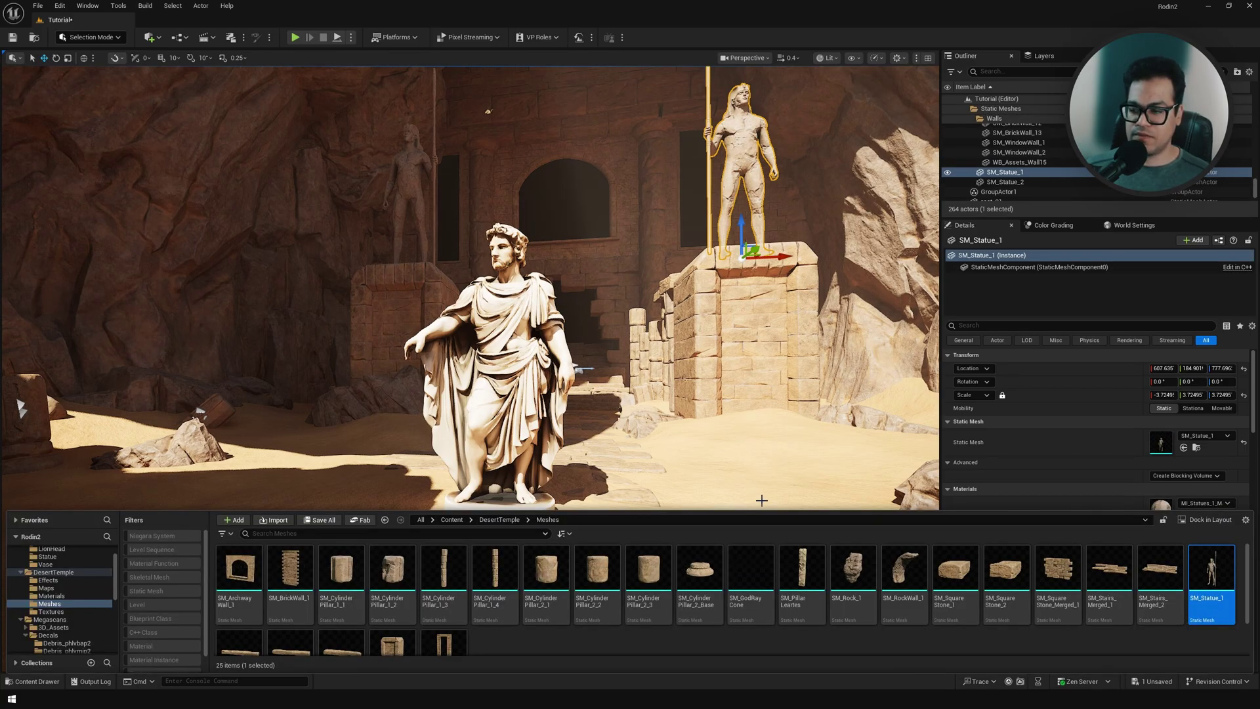
left_click(1100, 442)
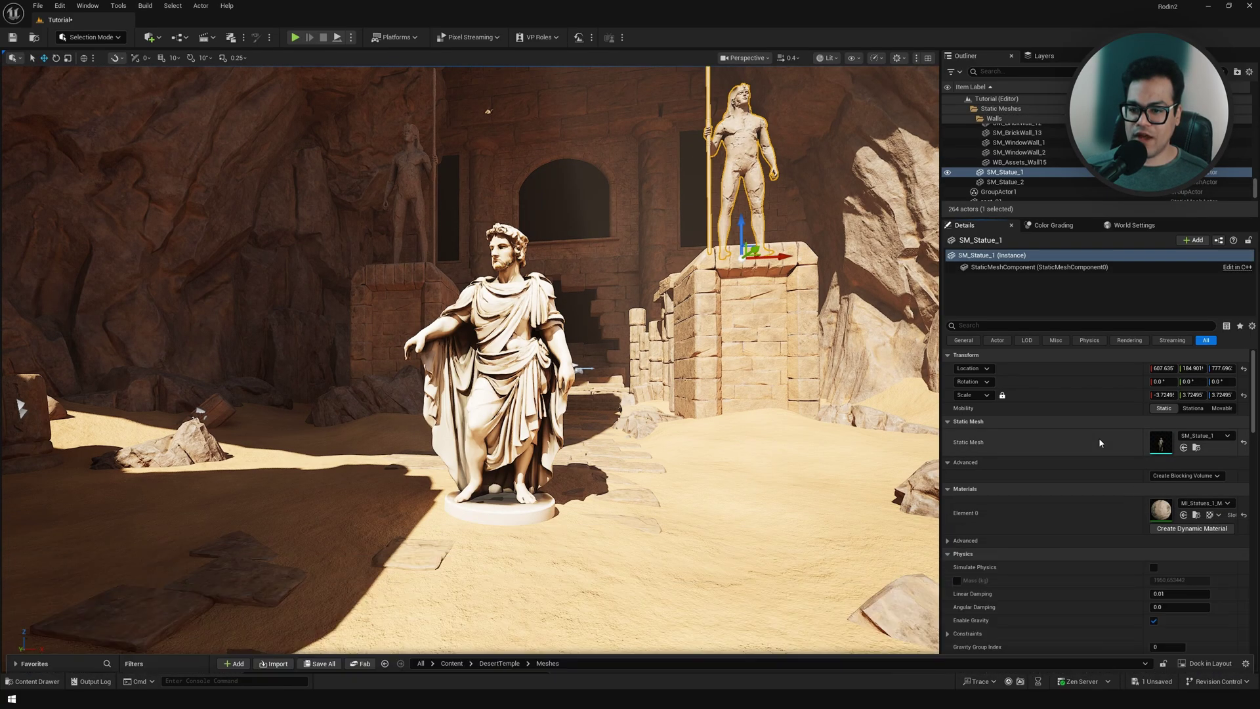
left_click(1196, 516)
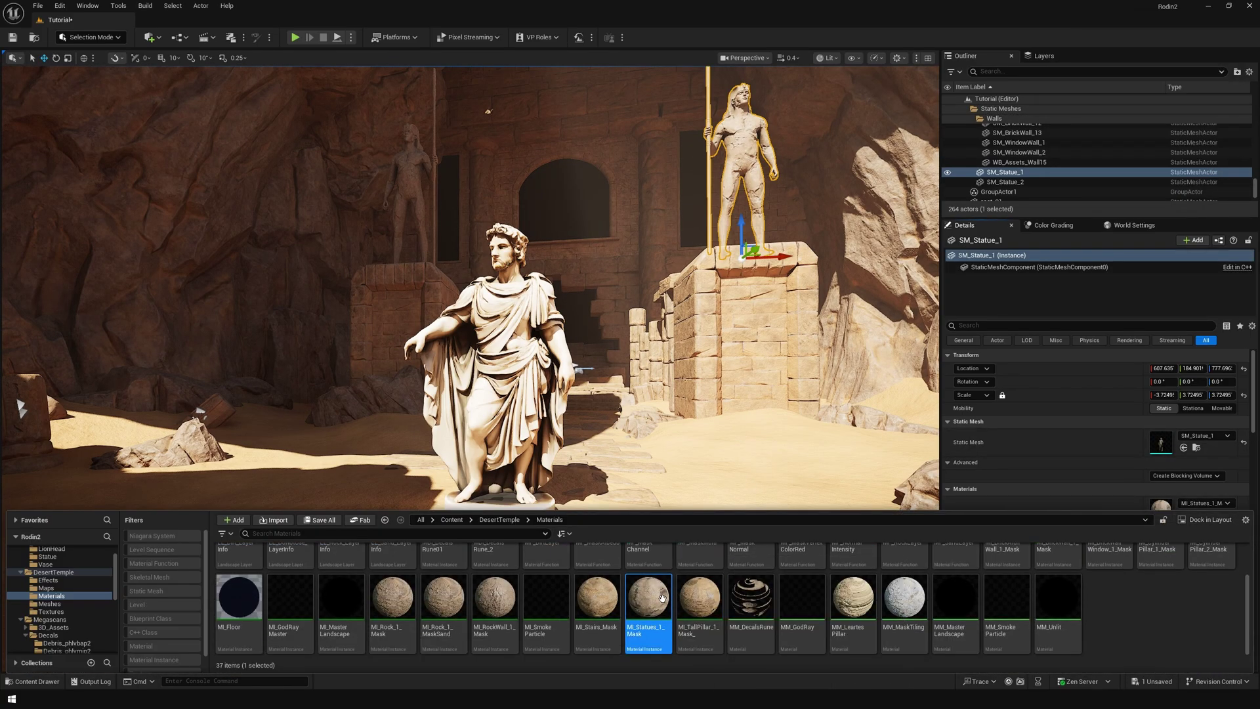
left_click_drag(660, 595, 499, 306)
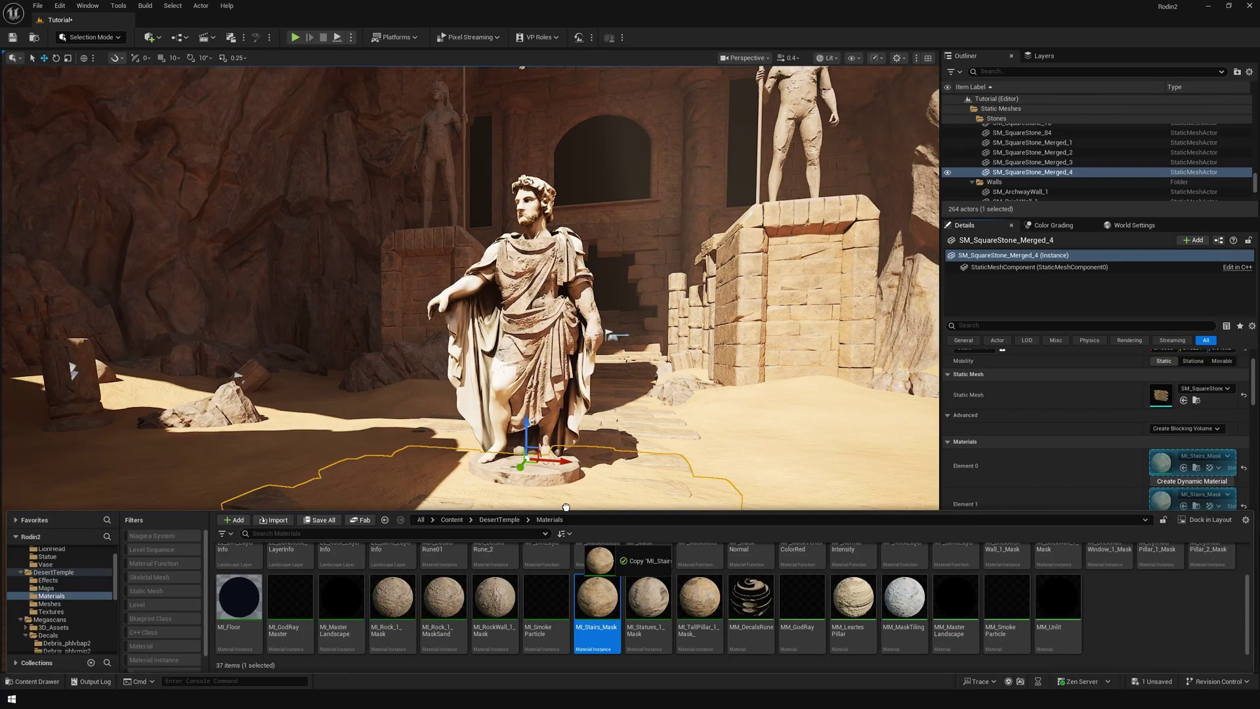
Step: Apply the MI_Stairs_Mask material to the Roman statue's round base
left_click_drag(600, 597, 538, 465)
left_click(670, 558)
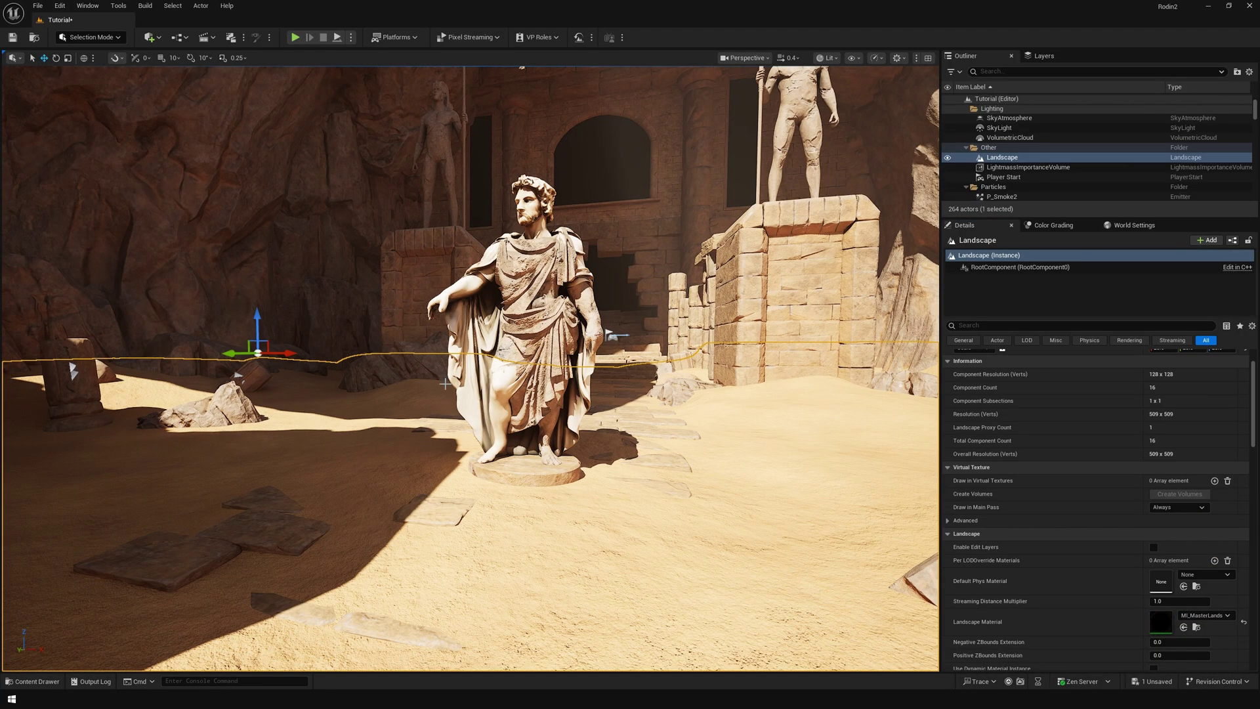
mouse_move(448, 349)
right_mouse_down()
mouse_move(436, 343)
mouse_move(613, 323)
mouse_move(489, 312)
mouse_move(472, 347)
right_mouse_up()
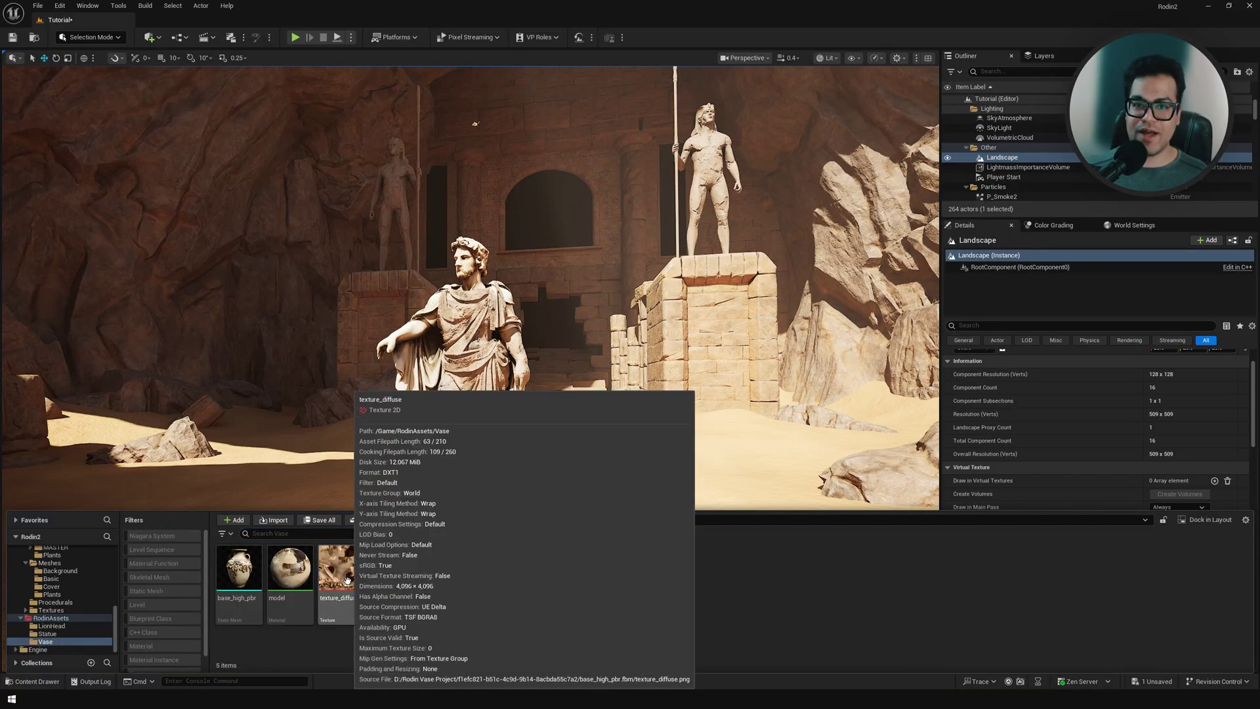
Step: Place two vases from the RodinAssets Vase folder on the sand, one in the shadow left of the statue and one near the rocks
left_click(238, 571)
left_click_drag(267, 534, 109, 482)
left_click(179, 508)
left_click(108, 476)
left_click(216, 509)
Step: Place another vase on the sand in front of the right pedestal and tip it over onto its side
key("ctrl+space")
left_click_drag(247, 574, 738, 416)
key("e")
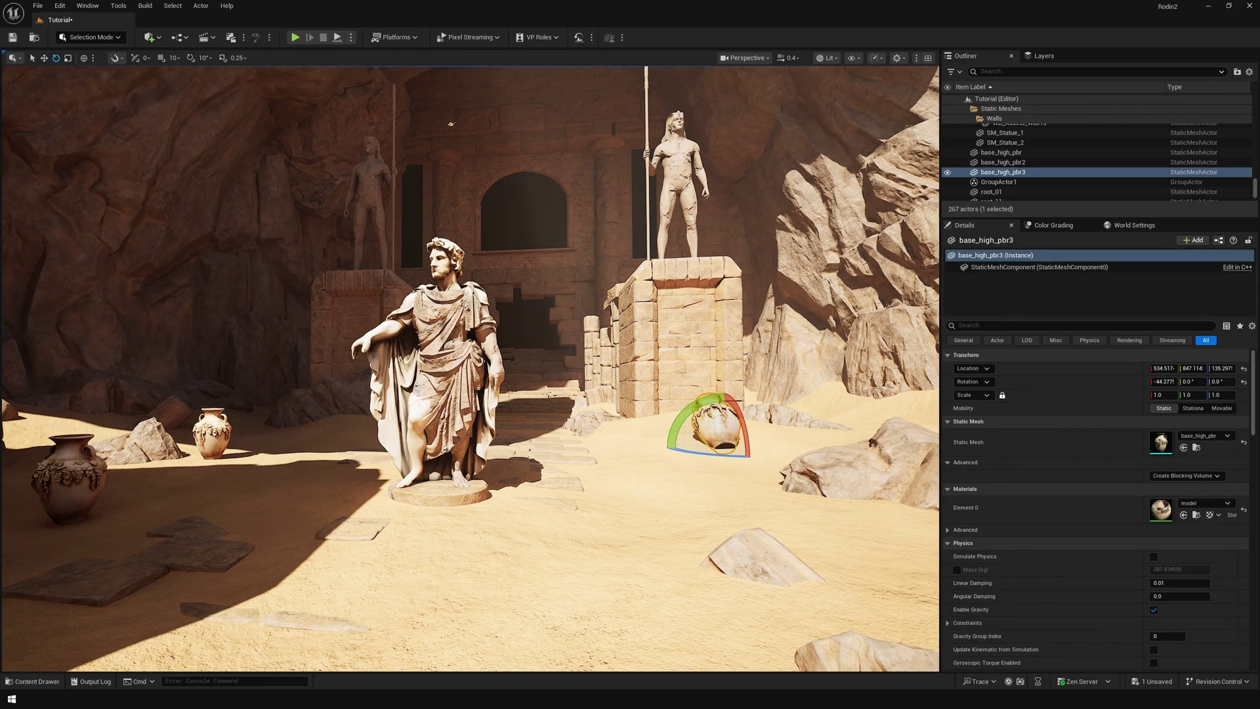
left_click_drag(718, 408, 733, 418)
key("w")
left_click(391, 470)
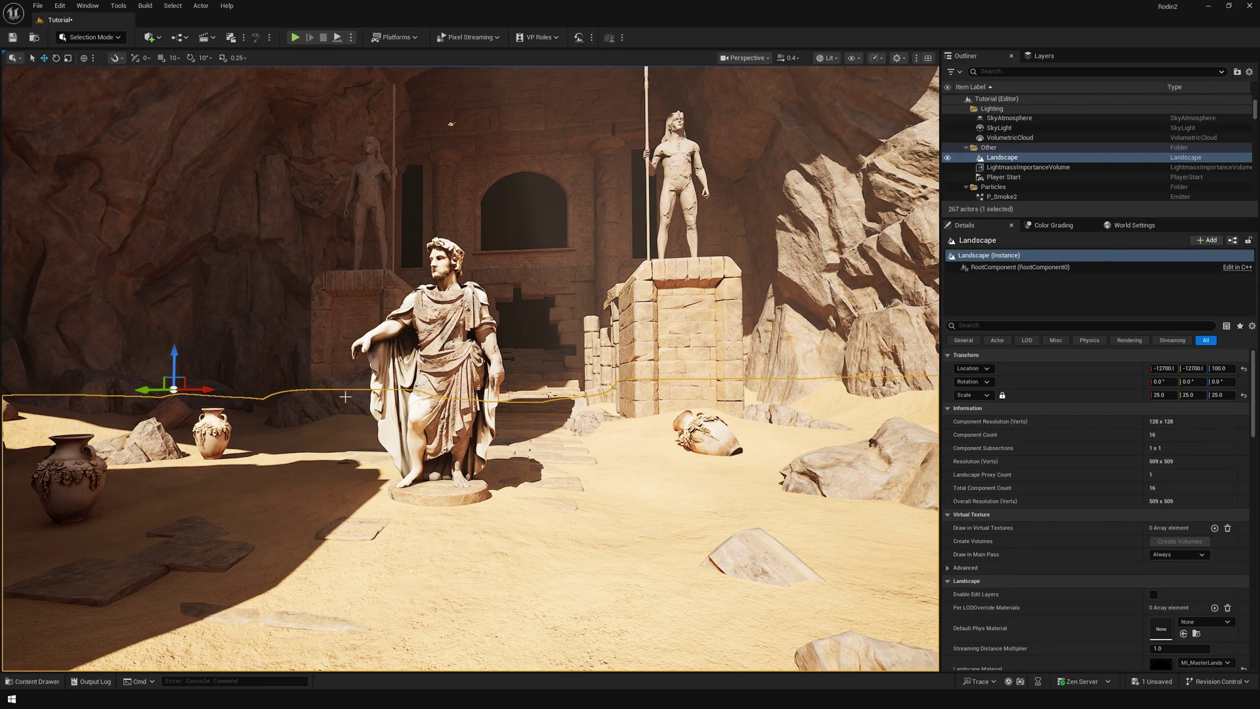
Step: Shift the 0.75-scale vase slightly left, closer to the rocks behind the shadow
right_click_drag(356, 411, 288, 426)
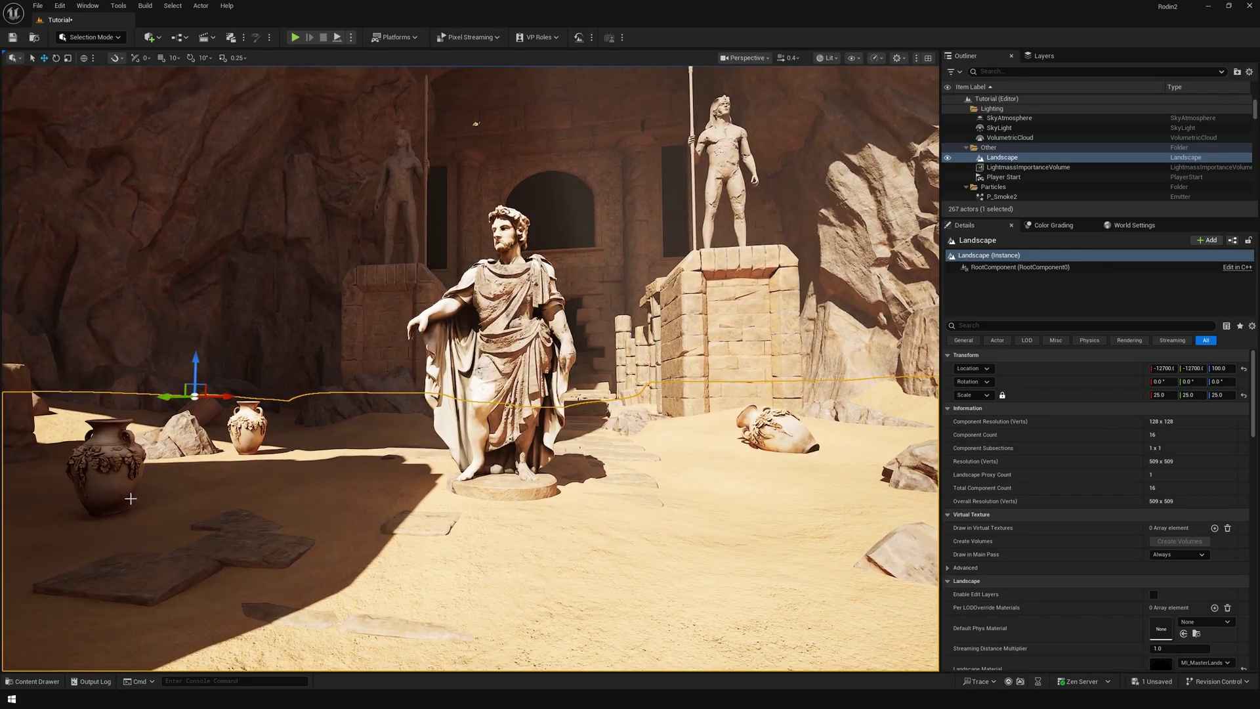
left_click(247, 430)
left_click_drag(275, 452, 259, 445)
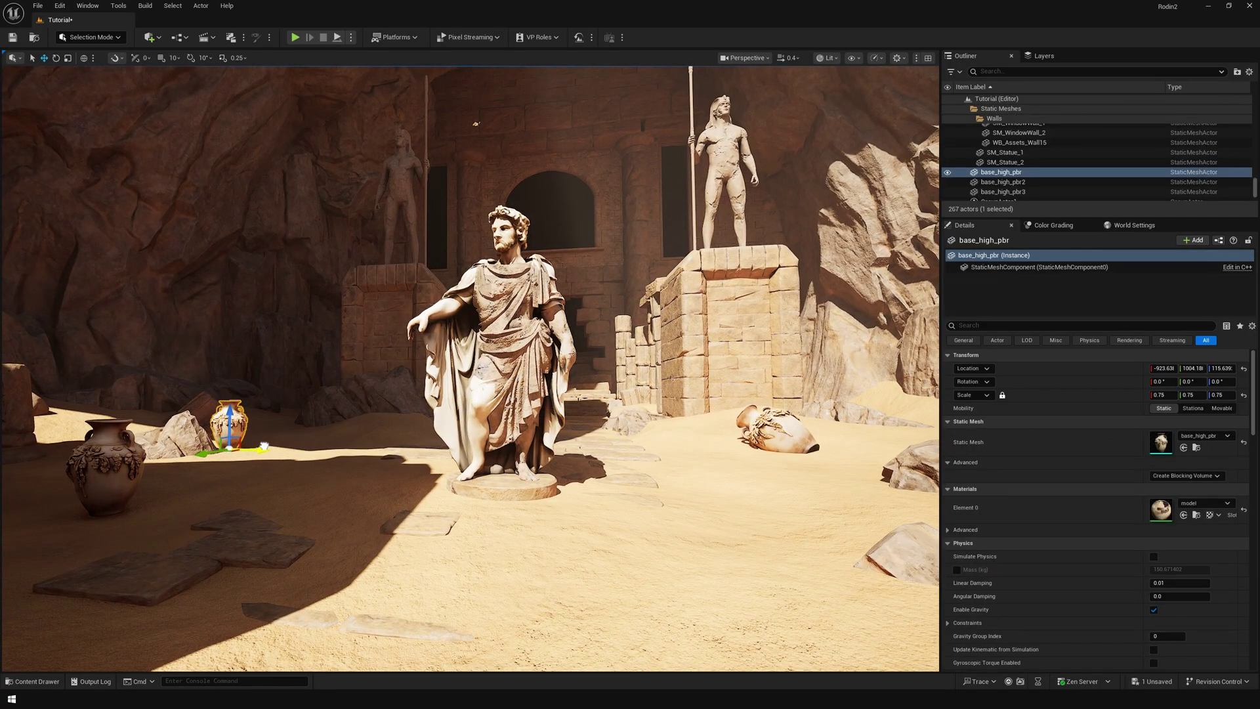
Step: Add a tilted vase at about 0.67 scale in the right foreground and sink it into the sand
left_click(549, 565)
key("ctrl+space")
left_click_drag(240, 577, 903, 620)
key("e")
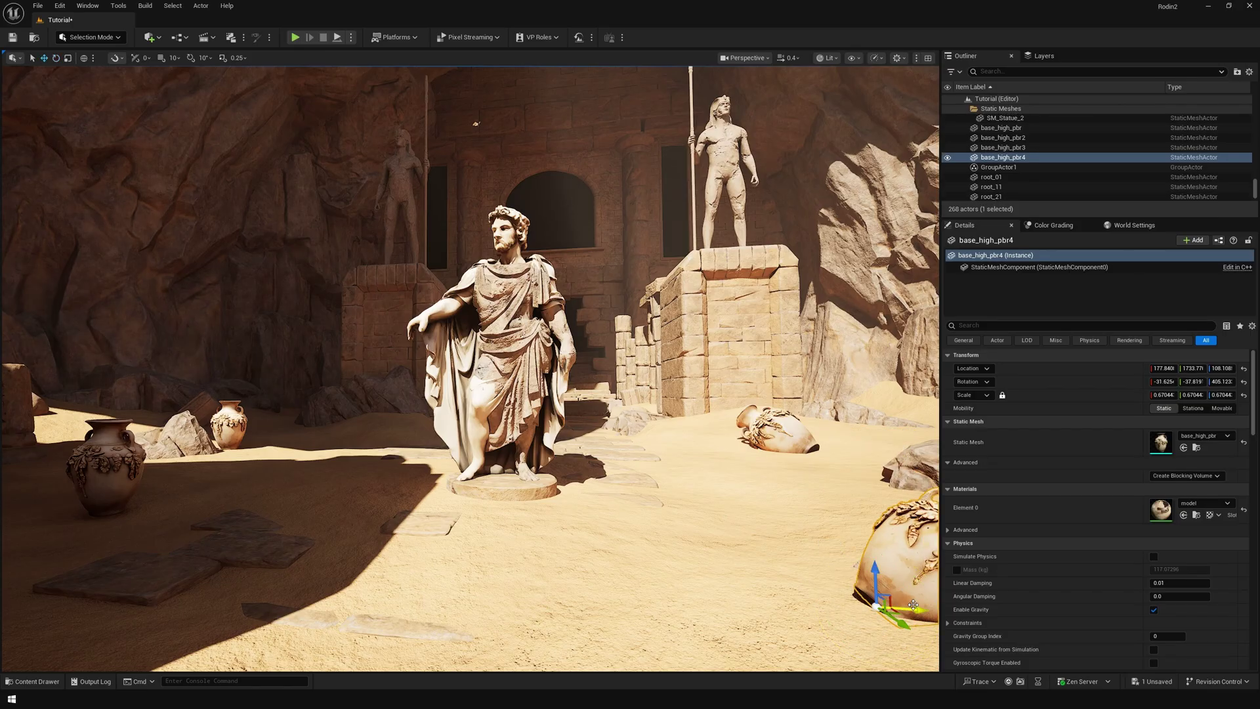
key("w")
left_click_drag(786, 564, 787, 596)
left_click(686, 517)
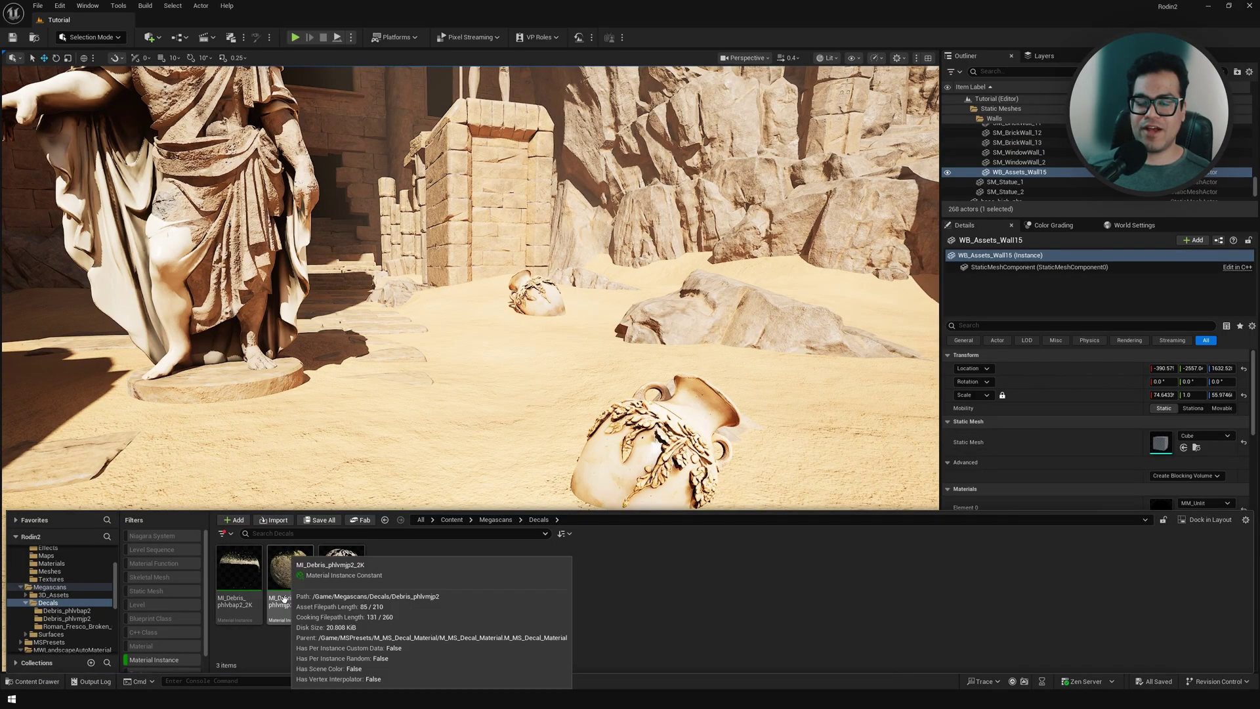
Step: Place the MI_Debris_phlvmjp2_2K decal on the sand around the foreground vase and rotate it
left_click_drag(291, 580, 561, 511)
right_click_drag(414, 420, 821, 423)
left_click_drag(386, 567, 452, 525)
right_click_drag(453, 525, 65, 498)
mouse_move(578, 552)
left_mouse_down()
mouse_move(574, 608)
mouse_move(578, 555)
left_mouse_up()
key("e")
left_click_drag(584, 623, 525, 621)
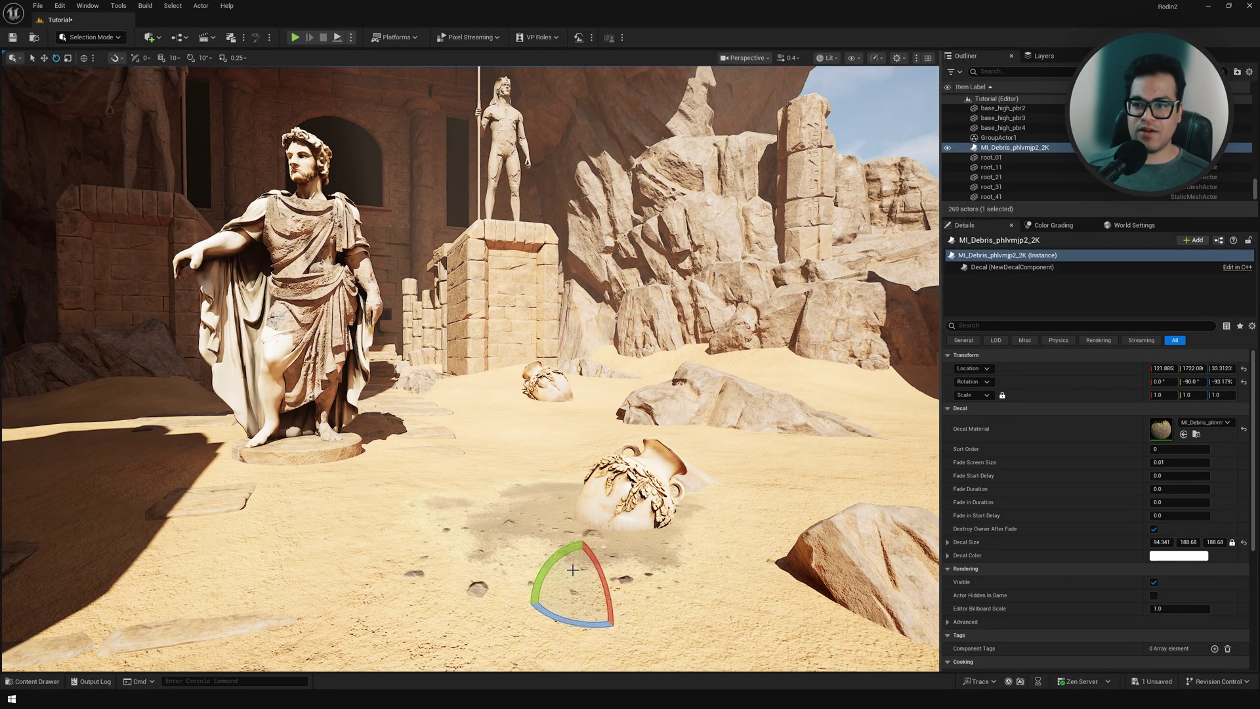
Step: Move the debris decal to the right of the foreground vase and fine-tune its placement
key("w")
left_click_drag(583, 557, 658, 583)
key("r")
key("w")
key("ctrl+z")
key("ctrl+y")
left_click_drag(626, 554, 625, 555)
Step: Fit the MI_Debris_phlvbap2_2K decal around the statue's base, adjusting its height and reducing its decal size to about 96.4
right_click_drag(606, 523, 447, 518)
key("ctrl+space")
left_click_drag(279, 592, 792, 424)
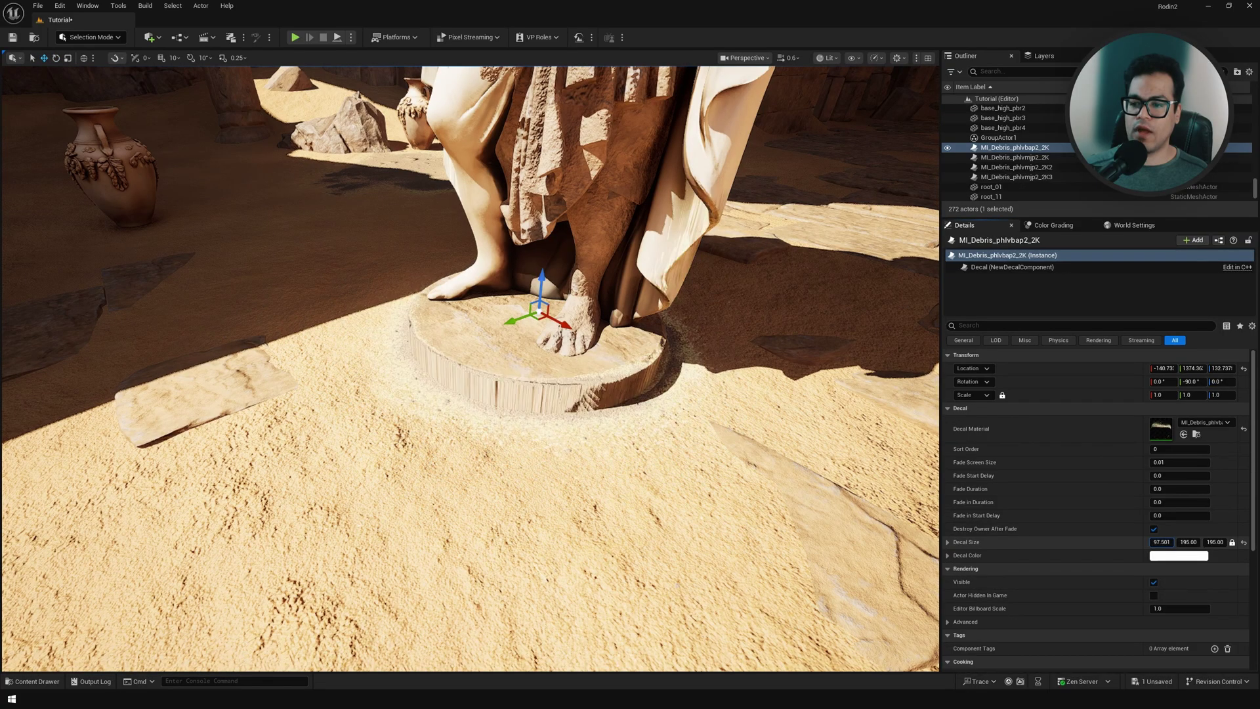
left_click_drag(1161, 542, 1148, 542)
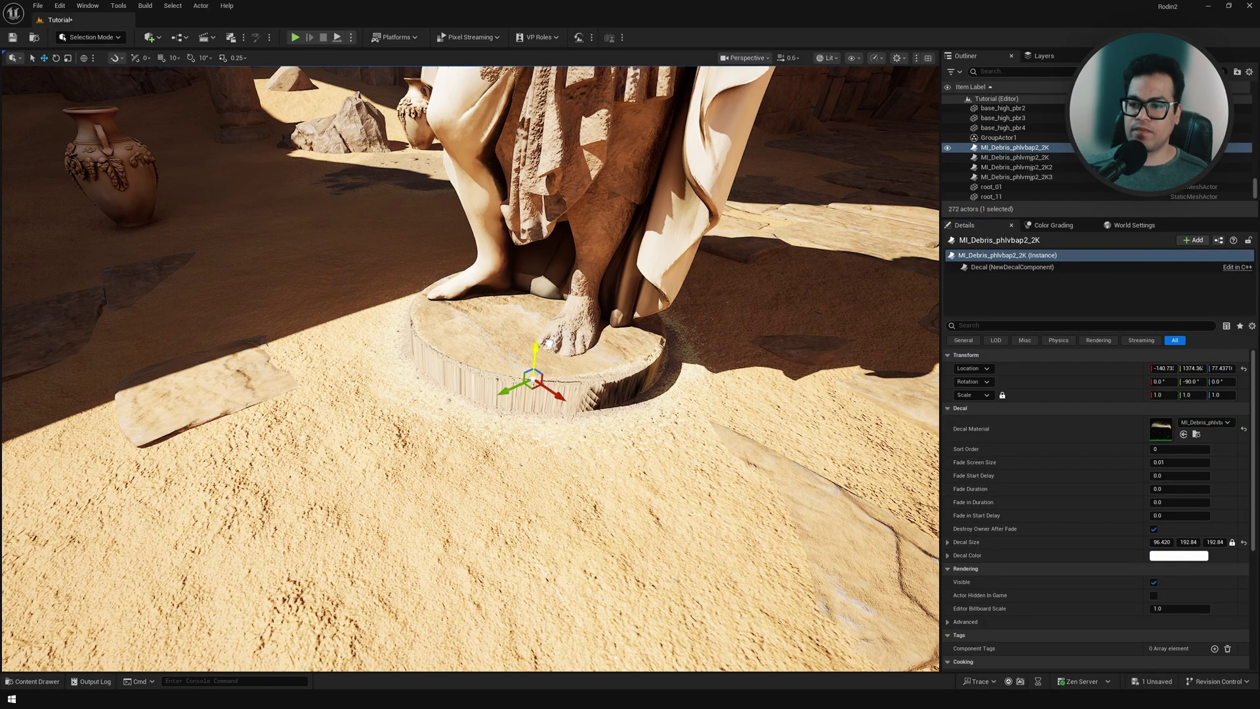
left_click_drag(549, 345, 532, 265)
Step: Turn off Receives Decals for the six Roman statue meshes
left_click(463, 324)
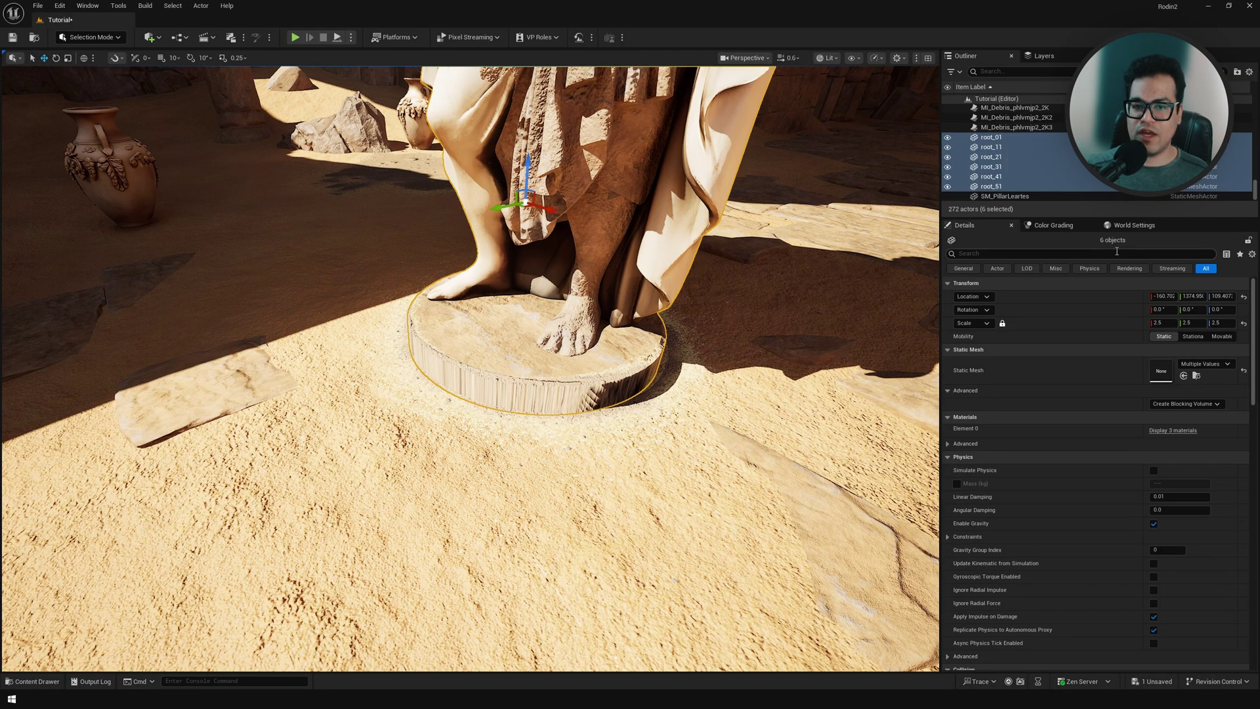
left_click(1158, 311)
right_click_drag(575, 310, 690, 399)
left_click(689, 398)
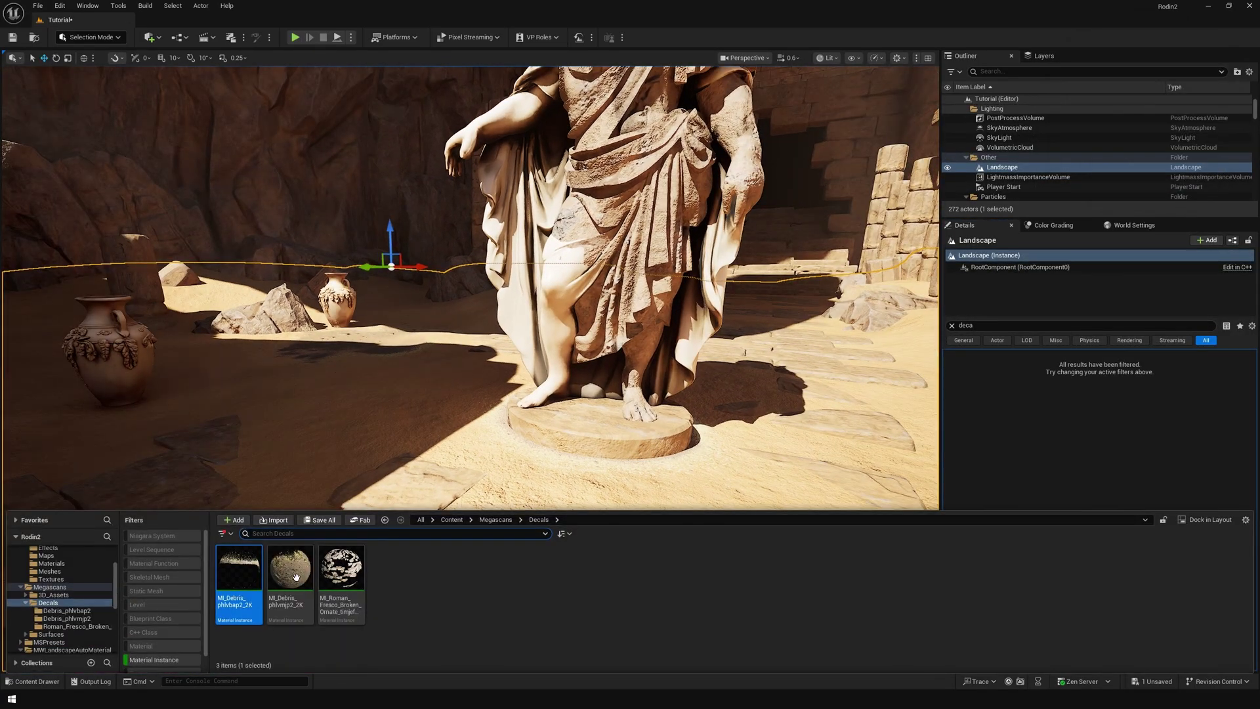
Step: Add a MI_Debris_phlvmjp2_2K decal on the shadowed sand left of the statue, enlarge it and raise it above the ground
left_click_drag(236, 599, 433, 410)
left_click_drag(1166, 489, 1201, 489)
key("w")
left_click_drag(436, 382, 417, 189)
left_click(947, 153)
key("s")
mouse_move(389, 463)
right_mouse_down()
mouse_move(414, 434)
mouse_move(400, 367)
mouse_move(328, 440)
mouse_move(388, 464)
right_mouse_up()
key("w")
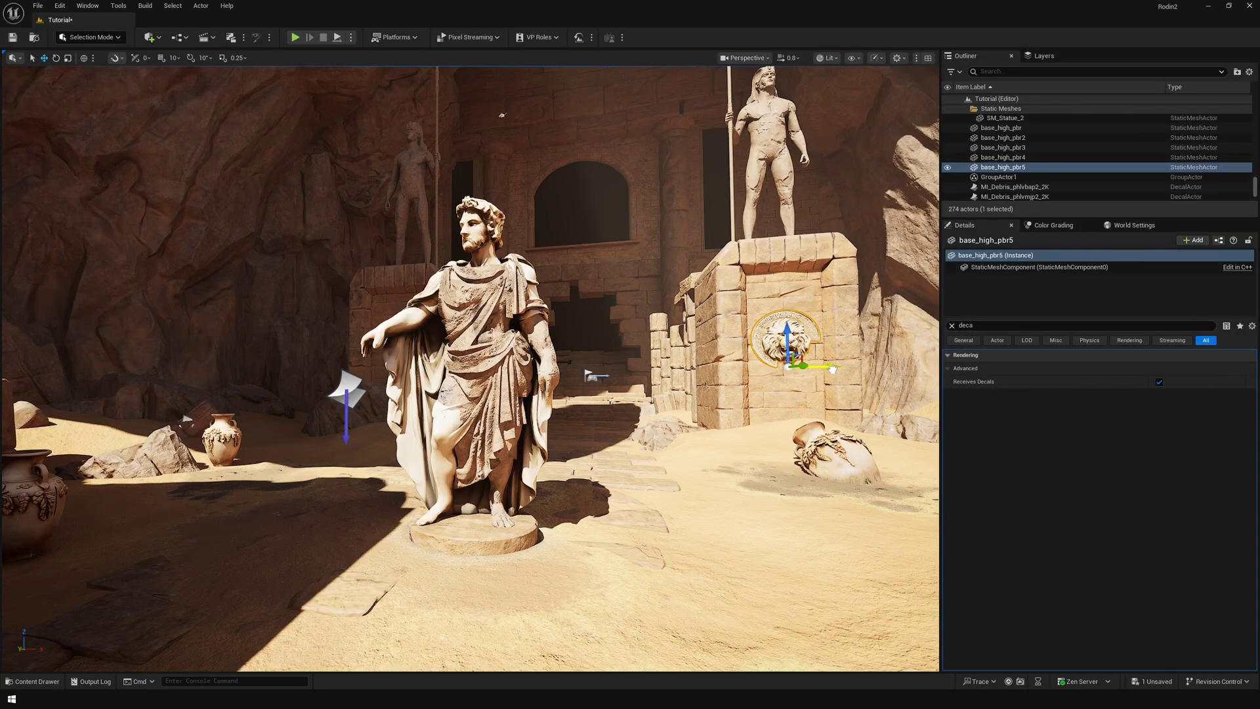
Step: Scale the lion head relief on the right pedestal to 0.9
left_click(952, 326)
left_click(1162, 395)
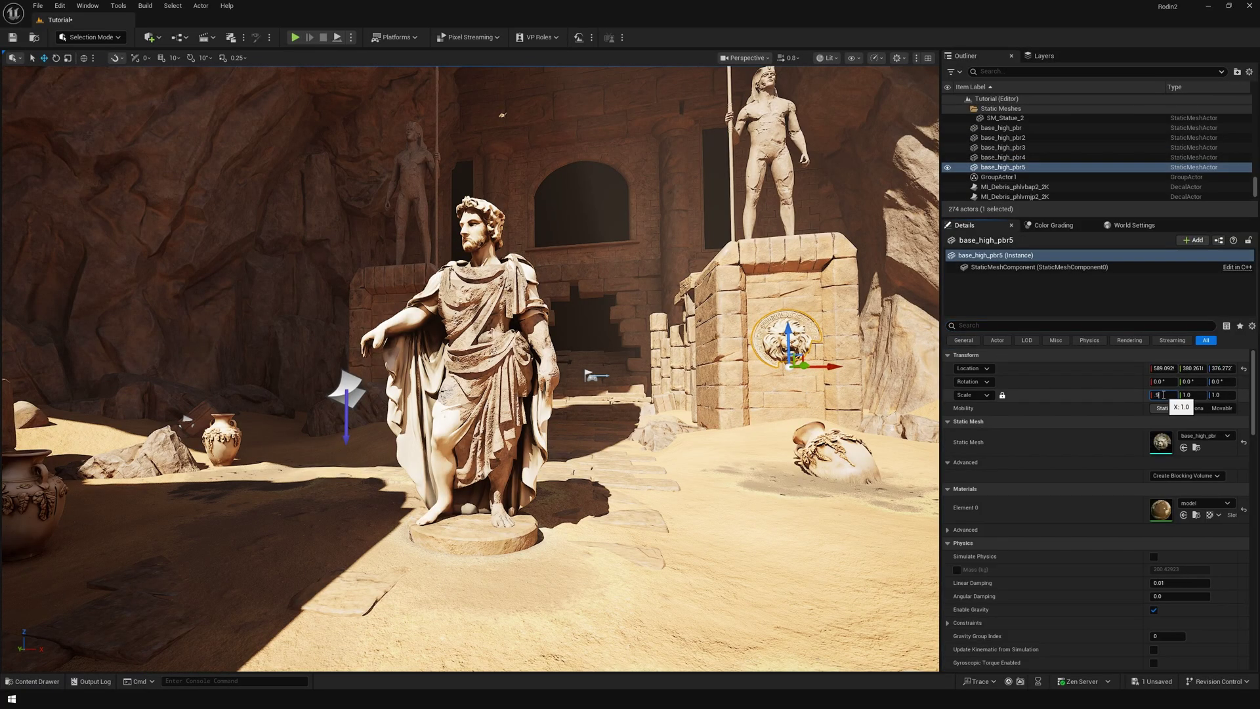
left_click(682, 447)
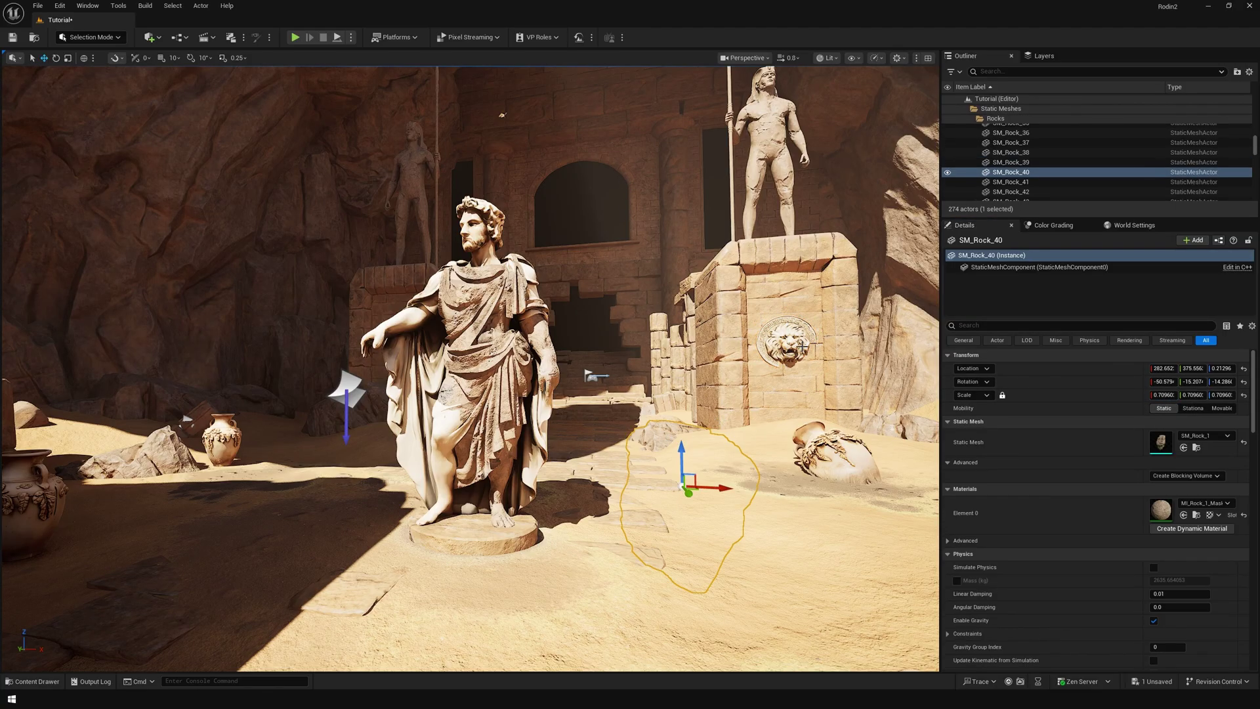
Step: Duplicate the lion head relief onto the front of the left pedestal
left_click(776, 337)
left_click_drag(787, 342, 408, 366, "alt")
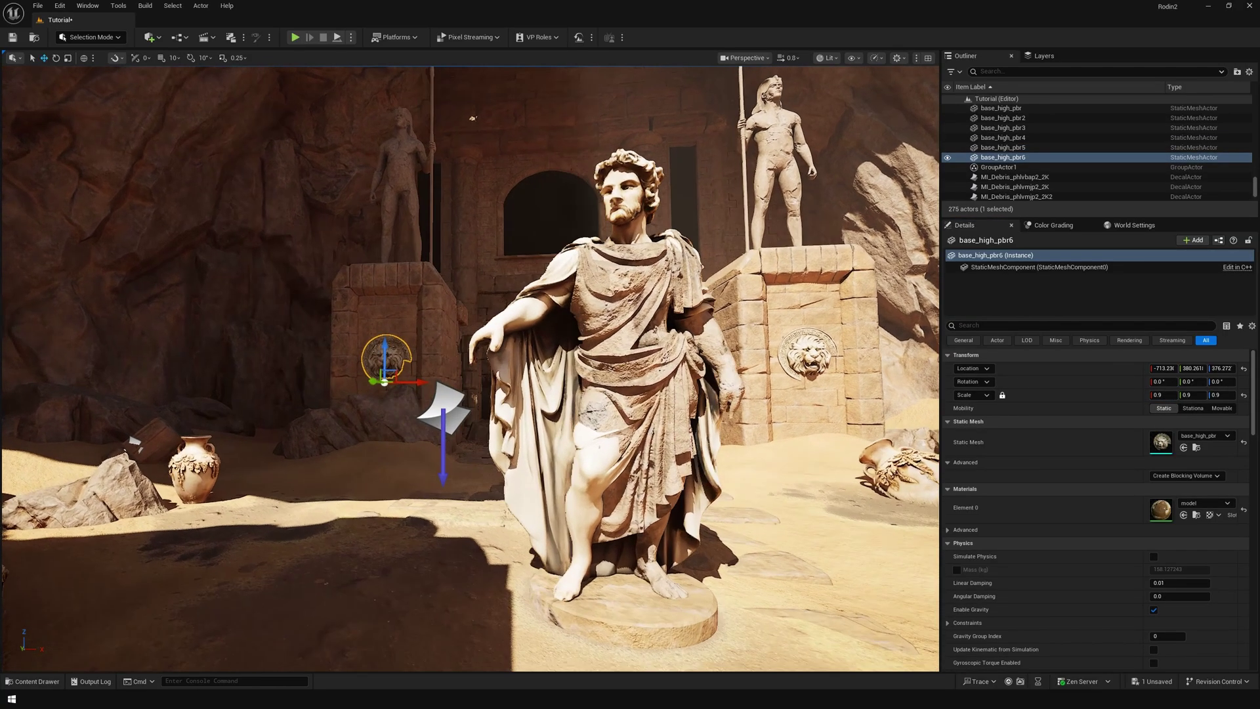
Step: Push the debris decal at the left pedestal's lion head back into the wall, clear of the relief
key("f")
left_click_drag(470, 368, 499, 367, "alt")
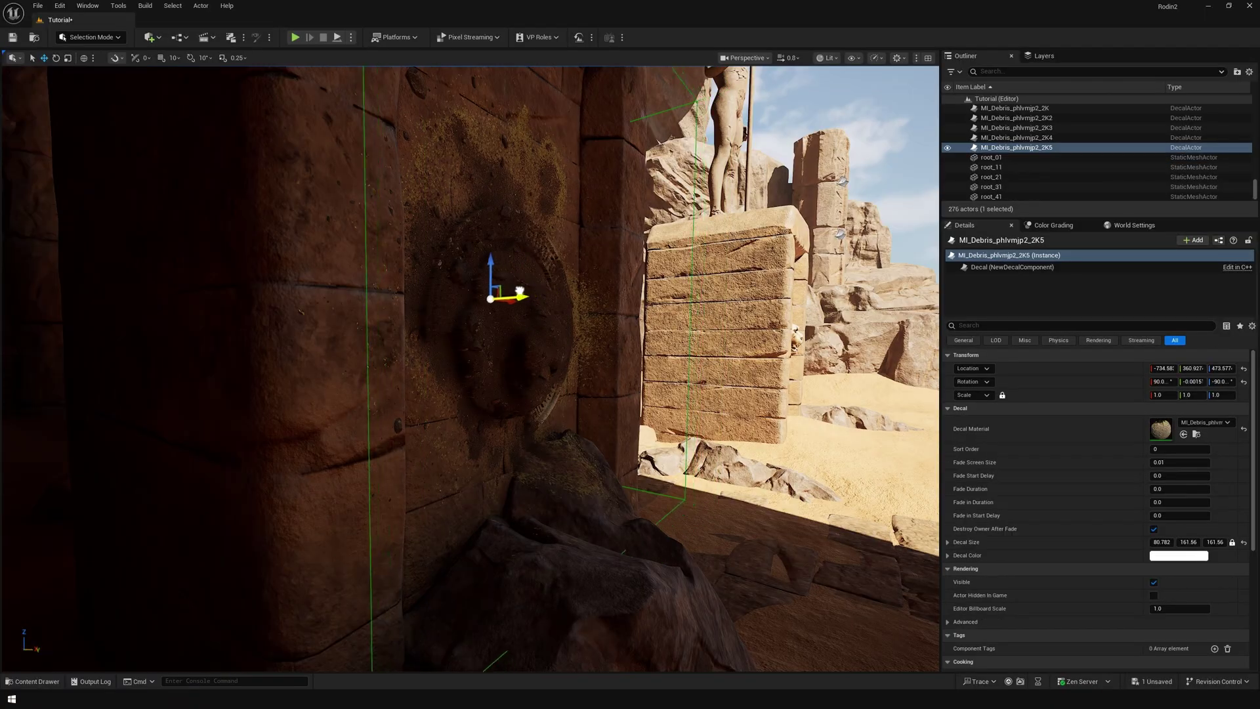
left_click_drag(520, 293, 437, 279)
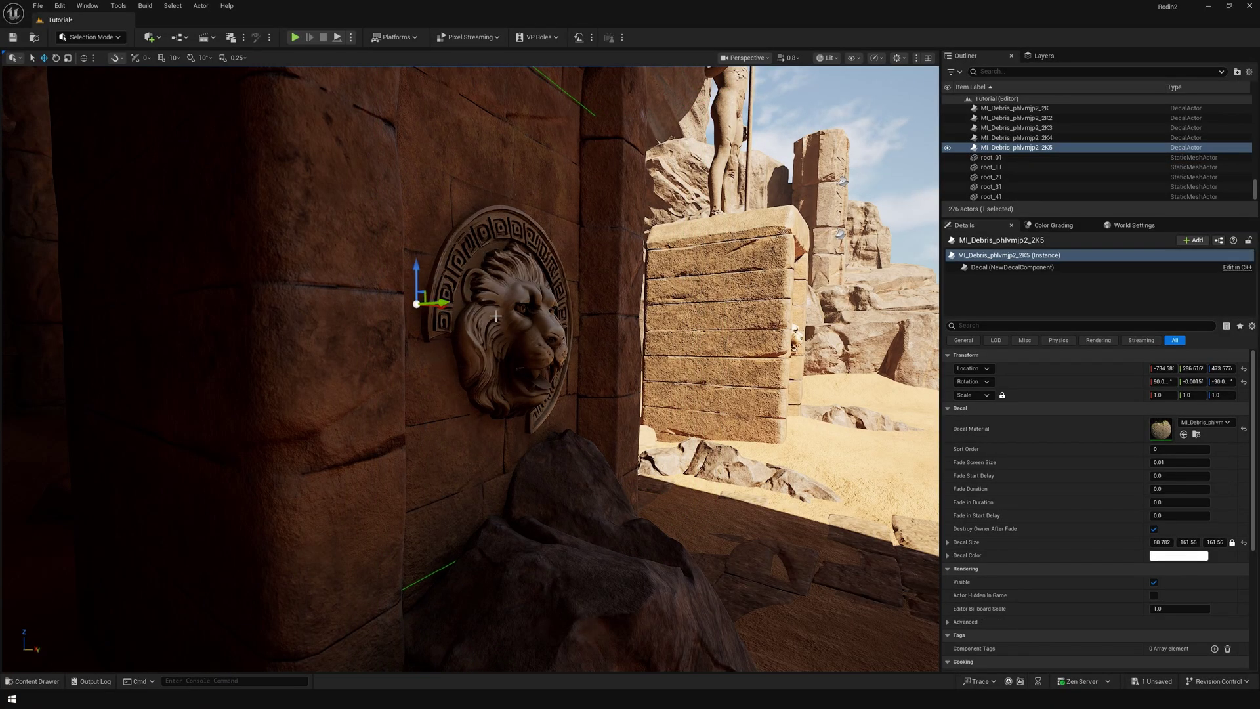
right_click_drag(557, 344, 387, 387)
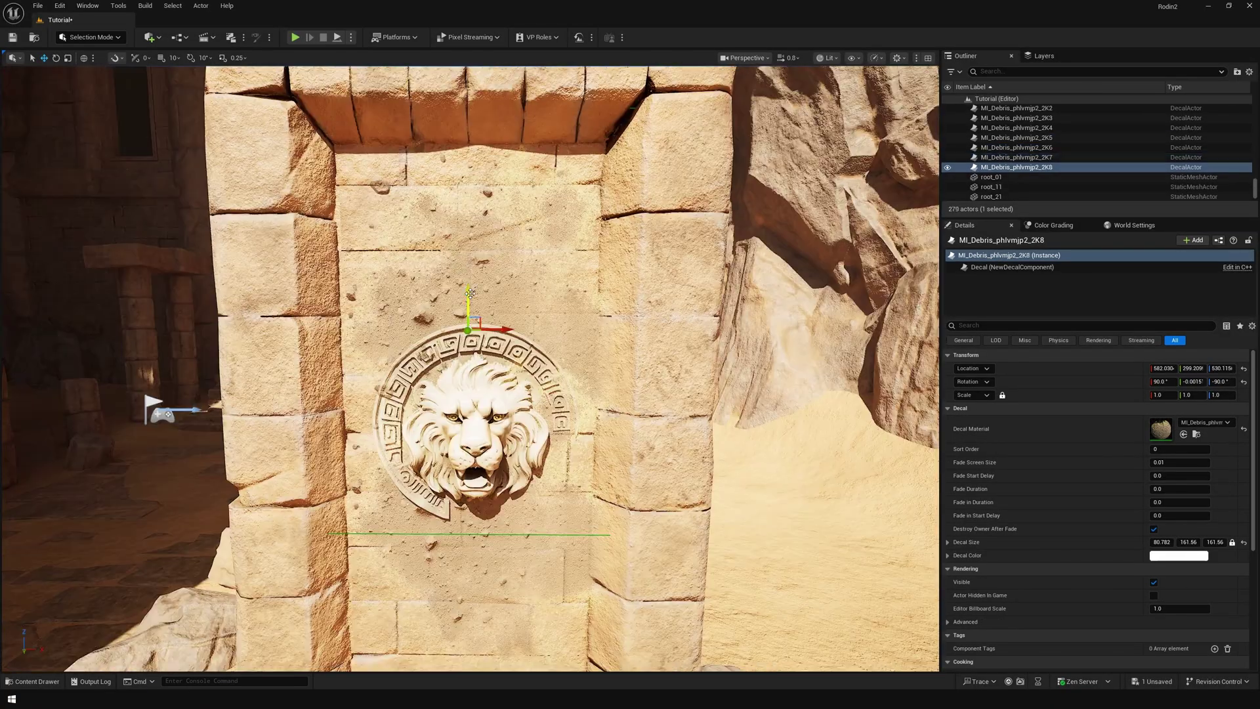
Step: Position the debris decal above the lion head on the right pedestal, adjusting its rotation and height
left_click_drag(470, 295, 470, 155)
left_click_drag(503, 193, 590, 197)
right_click_drag(590, 196, 447, 220)
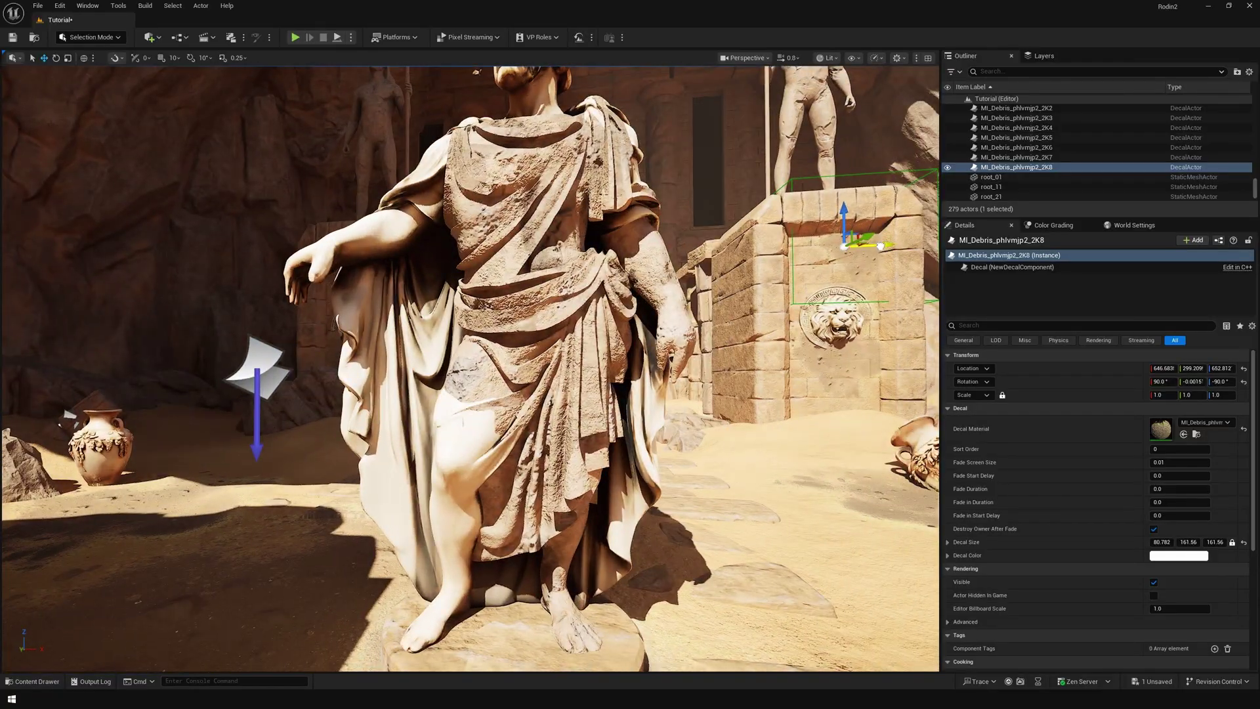
left_click_drag(872, 245, 848, 245)
key("e")
left_click_drag(861, 286, 804, 302)
key("w")
left_click_drag(814, 216, 815, 184)
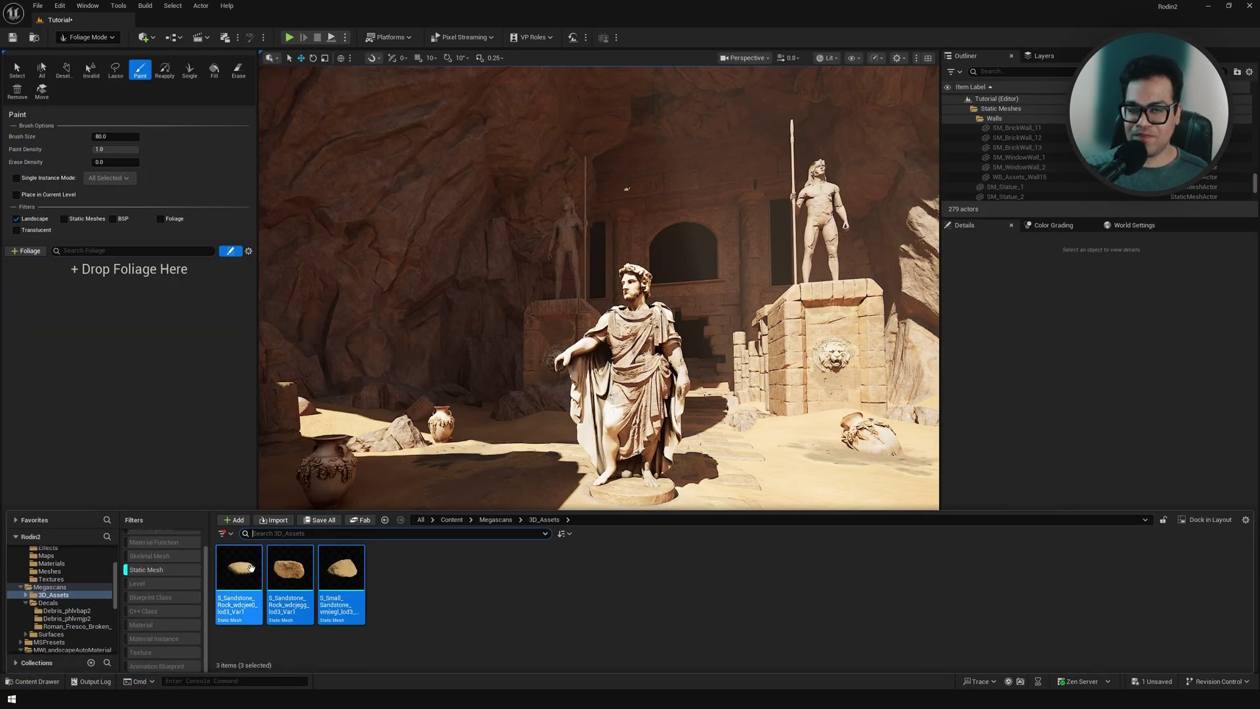
Step: Add the three sandstone rock meshes from 3D_Assets as foliage, adjust their density and set their scale range from 0.1 to 0.5
left_click_drag(249, 572, 132, 292)
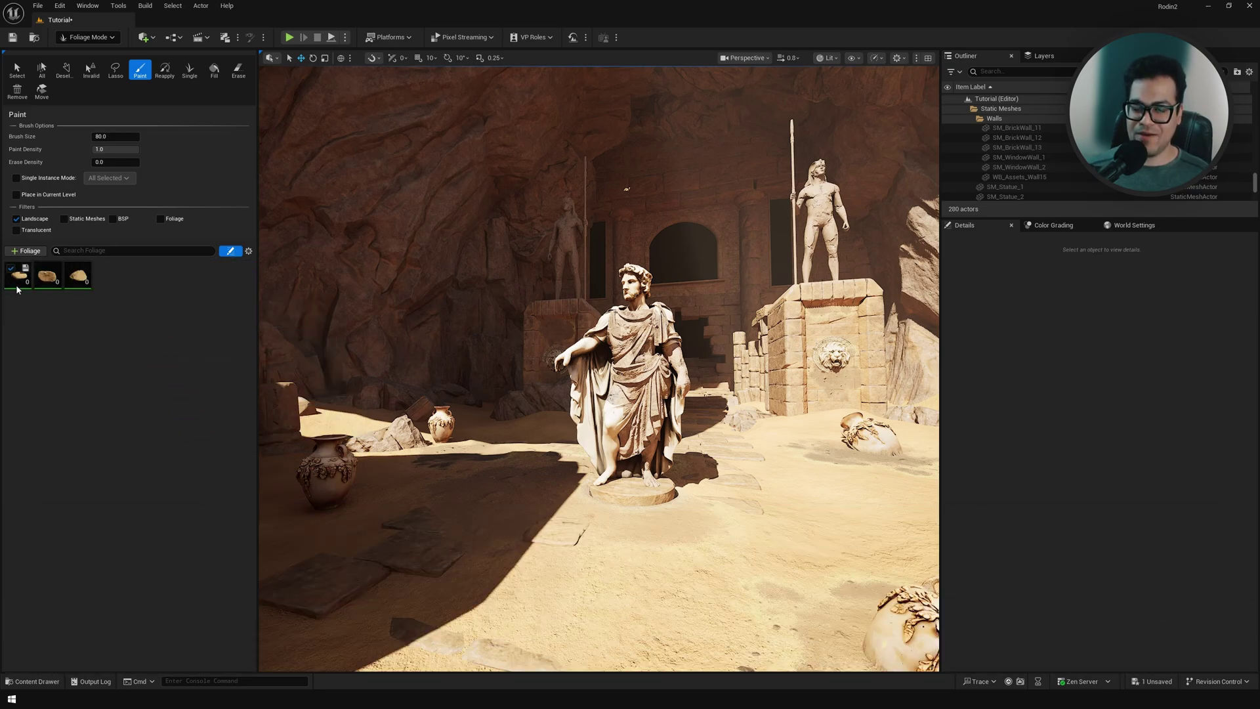
left_click(81, 287, "shift")
left_click(155, 441)
left_click(152, 507)
type(".1")
left_click(208, 509)
type(".5")
key("Return")
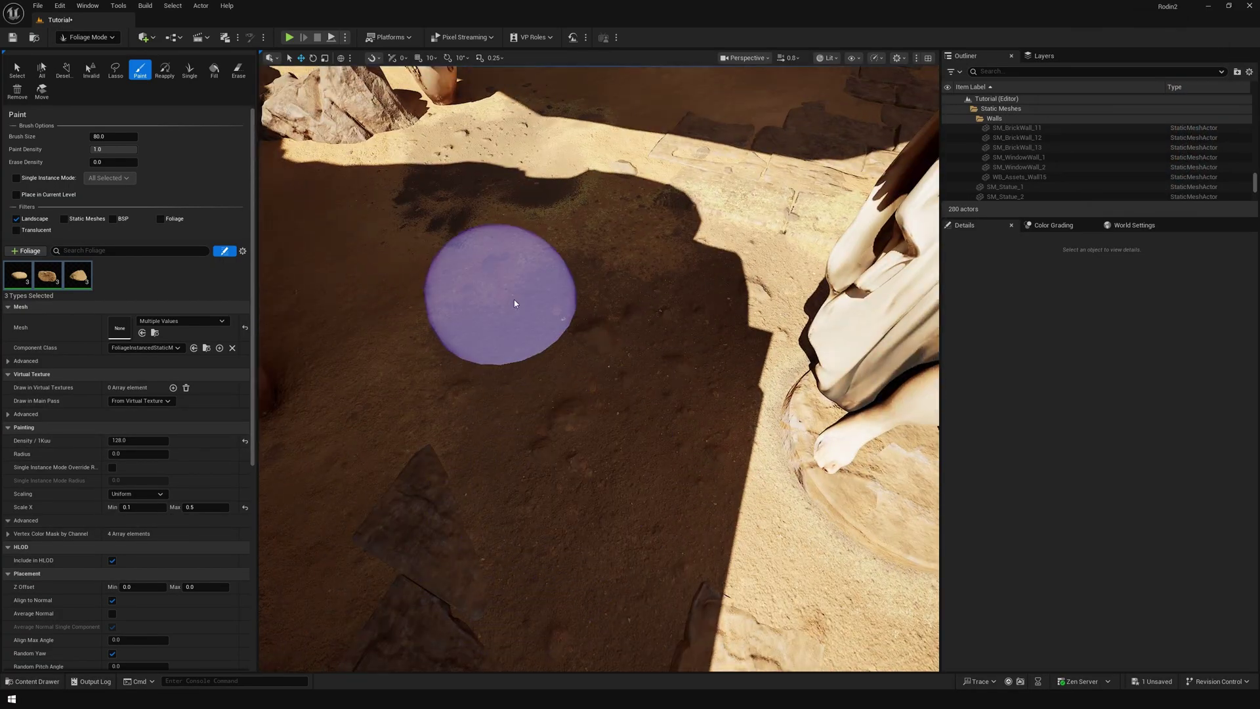
Step: Paint the three small rock types across the sand near the vases, the path and the statue's base
right_click_drag(515, 303, 514, 303)
key("w")
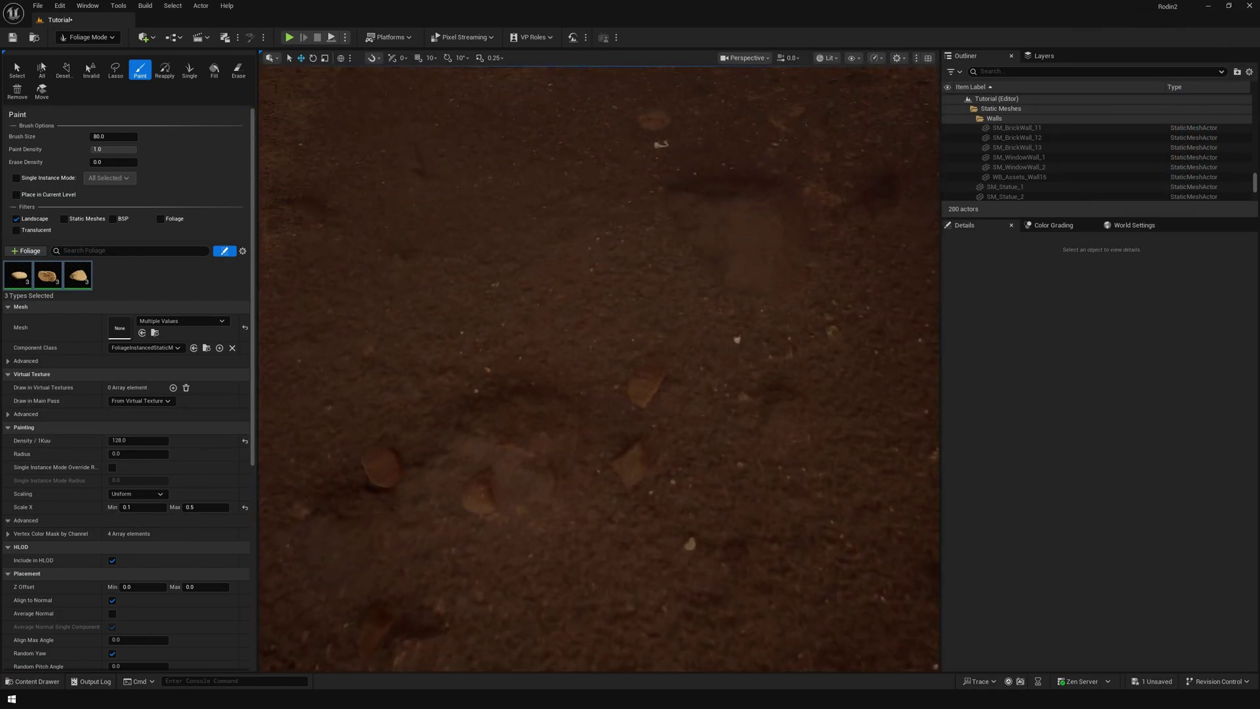
right_click_drag(623, 391, 622, 391)
key("s")
left_click_drag(596, 276, 756, 172)
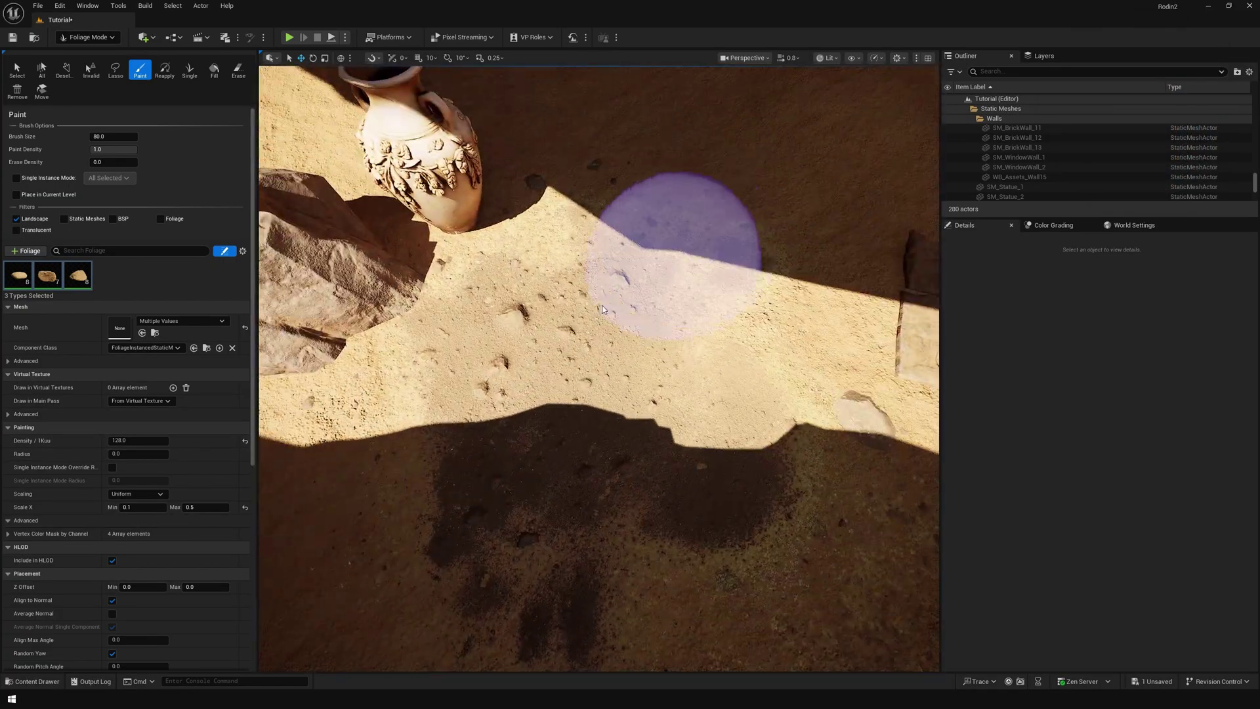
mouse_move(675, 225)
left_mouse_down()
mouse_move(396, 512)
mouse_move(765, 348)
left_mouse_up()
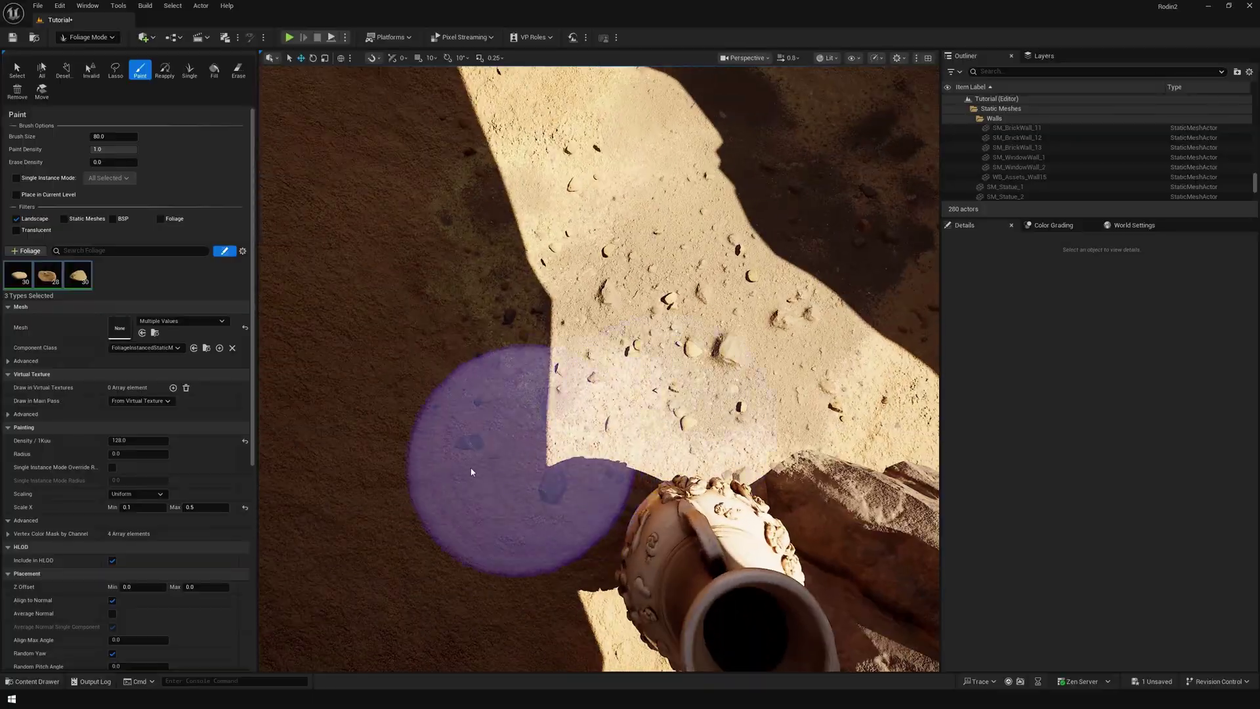
left_click_drag(492, 464, 394, 183)
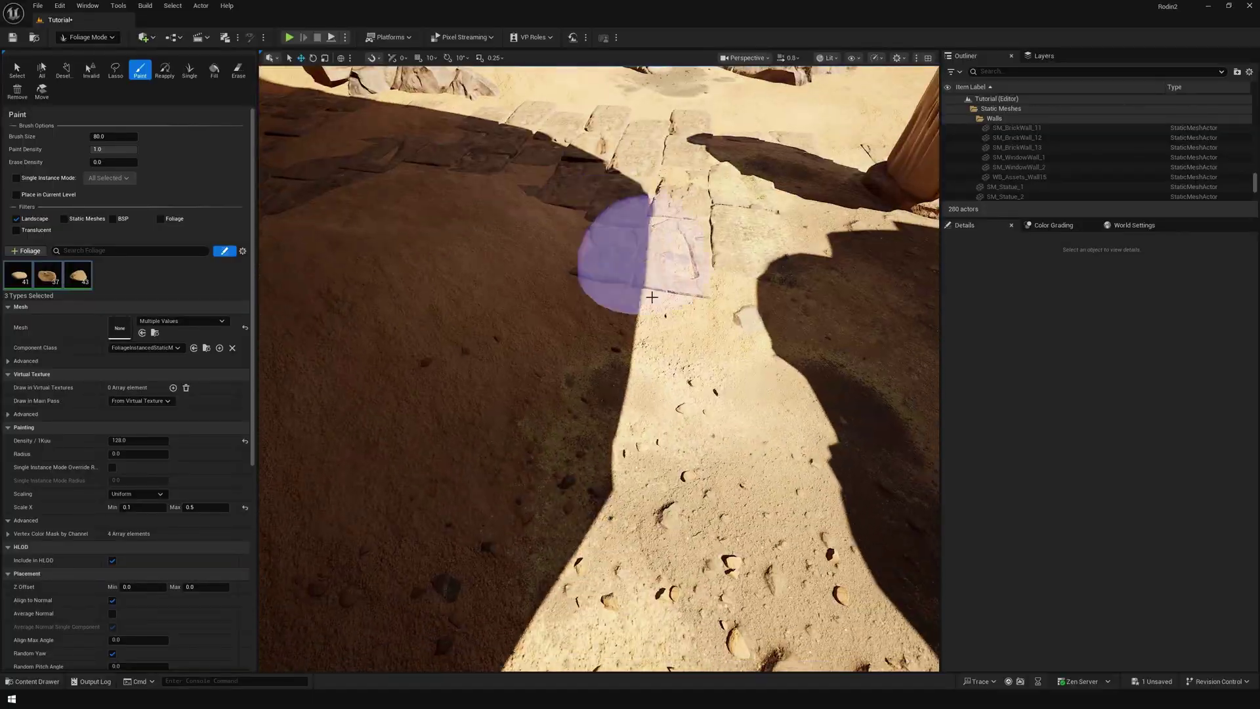
left_click_drag(613, 253, 634, 306)
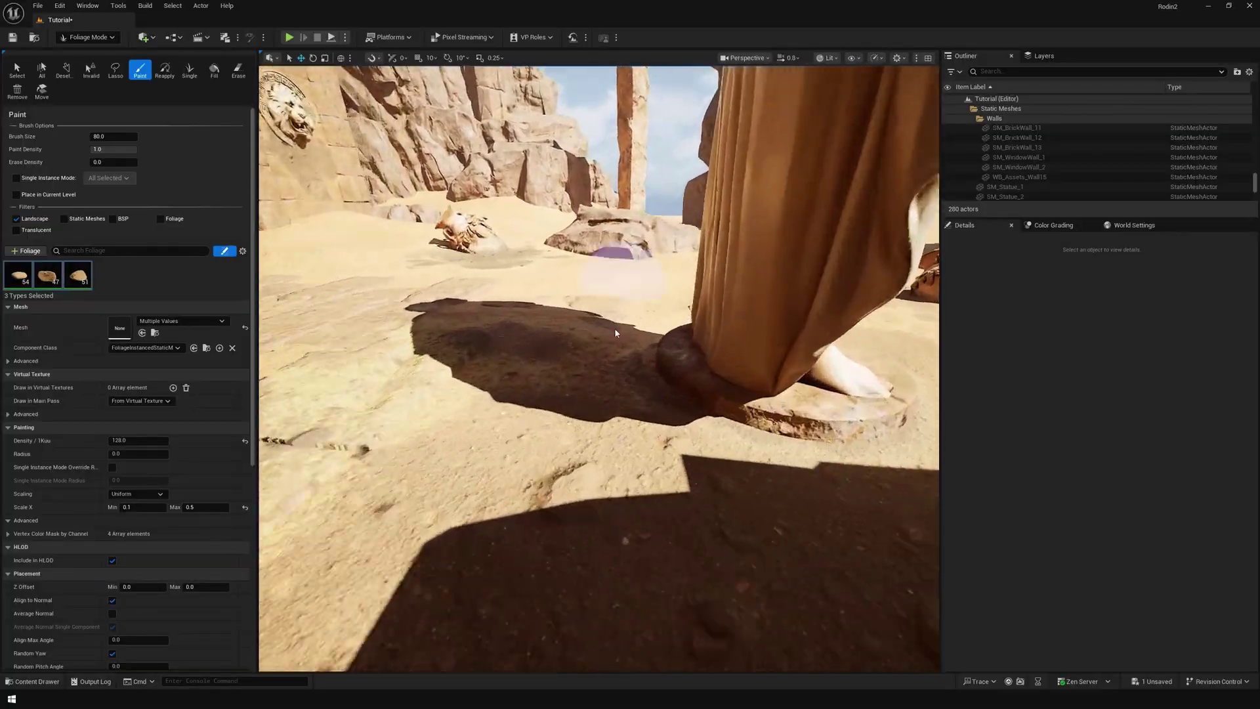
left_click_drag(472, 328, 492, 349)
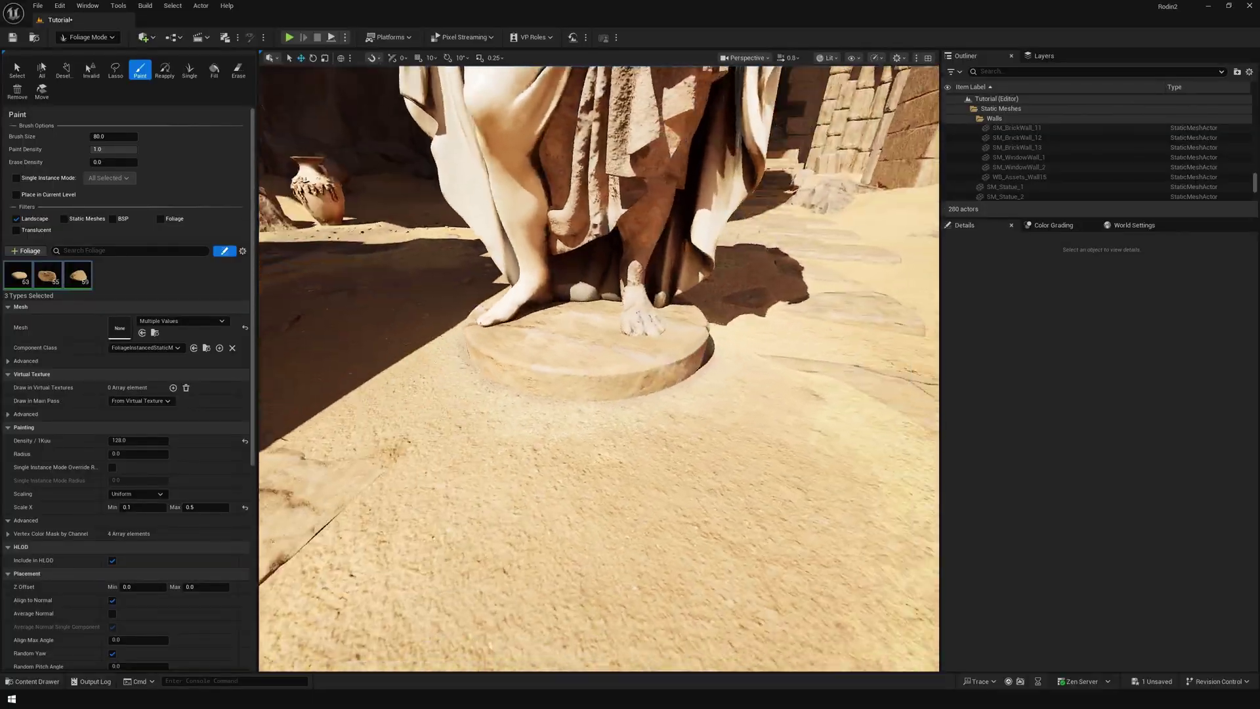
Step: Paint more of the three small rock types over the open sand in front of the statue and around the fallen vase and boulders
left_click_drag(676, 305, 633, 372)
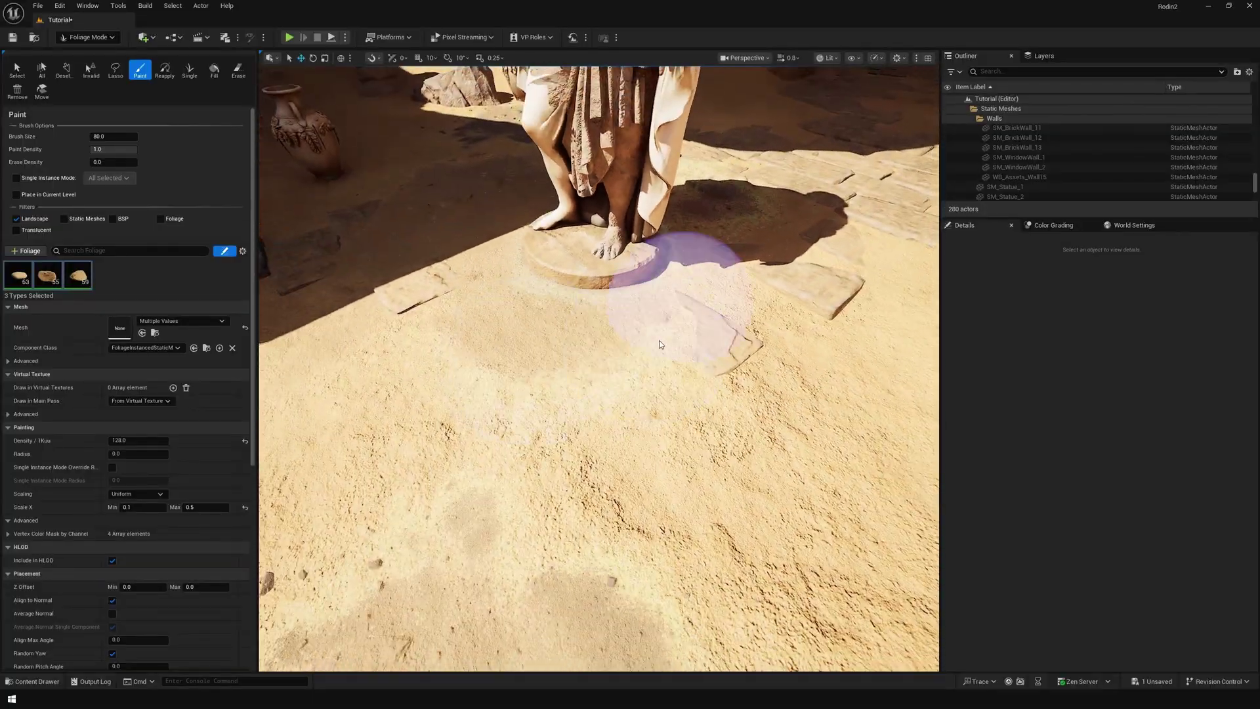
left_click_drag(630, 459, 583, 508)
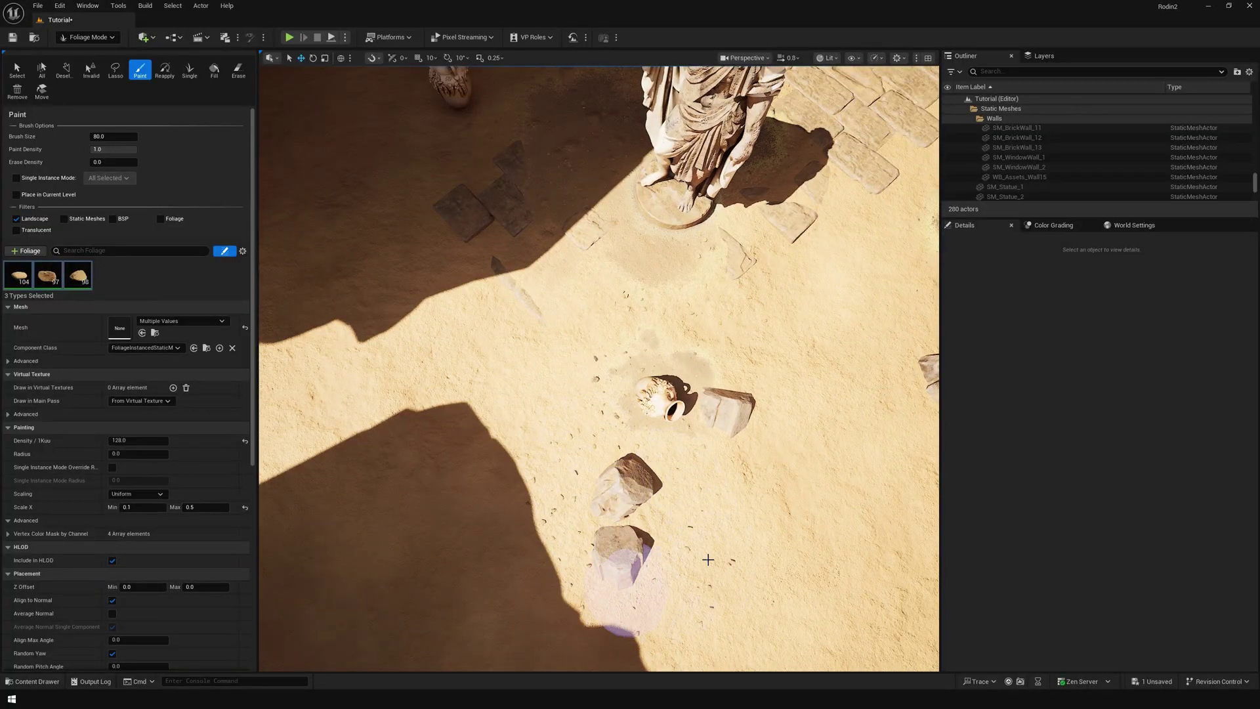
left_click_drag(664, 377, 568, 376)
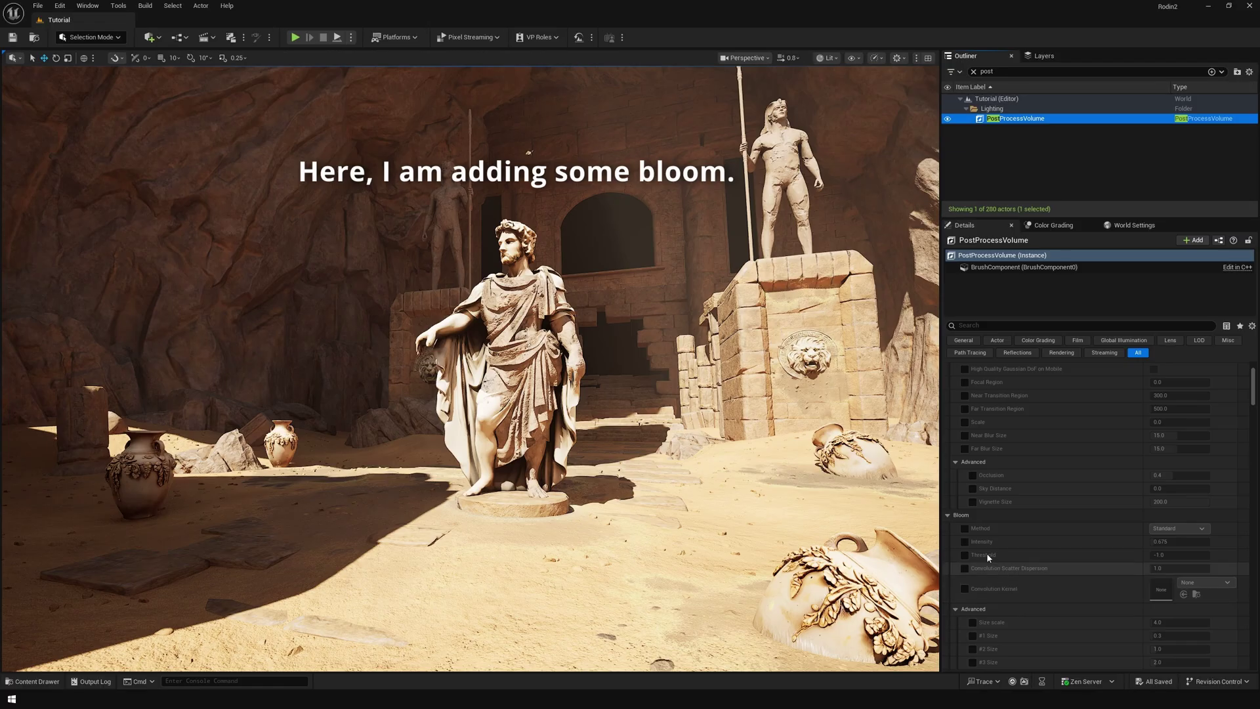
Step: Enable the post process volume's bloom overrides, set the bloom method to Convolution and adjust its scatter dispersion
left_click(964, 541)
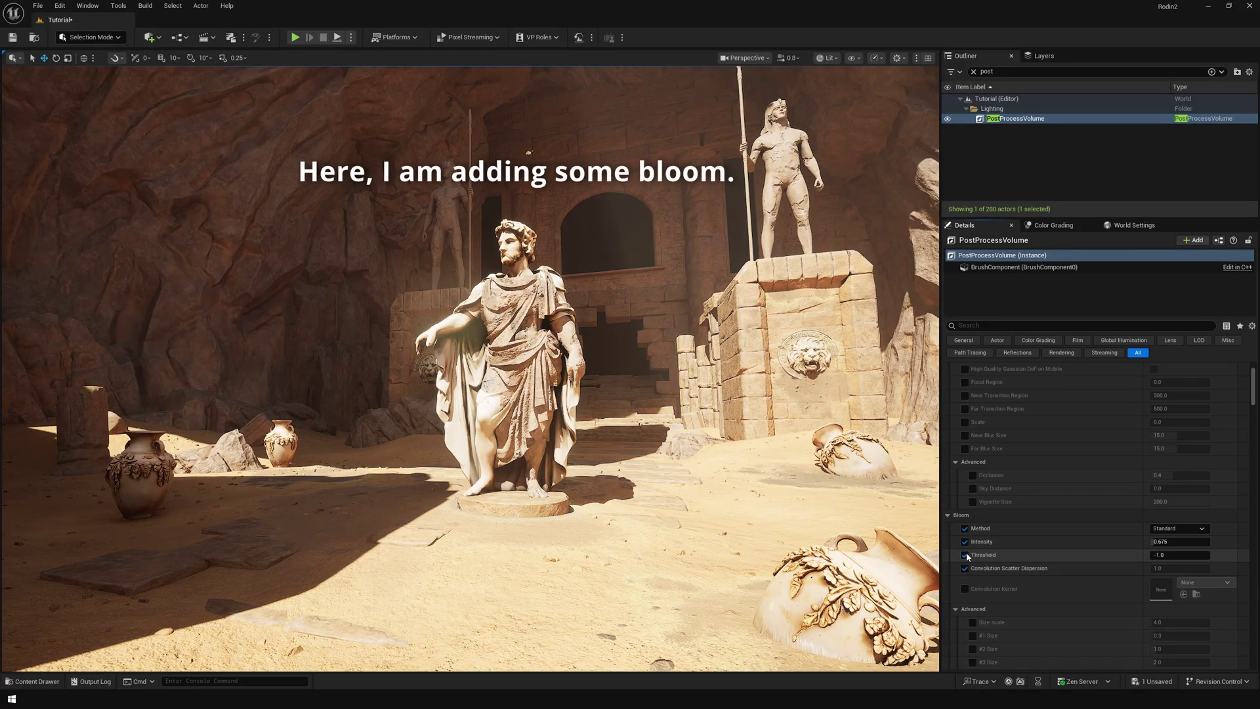
left_click(1178, 528)
left_click(1181, 554)
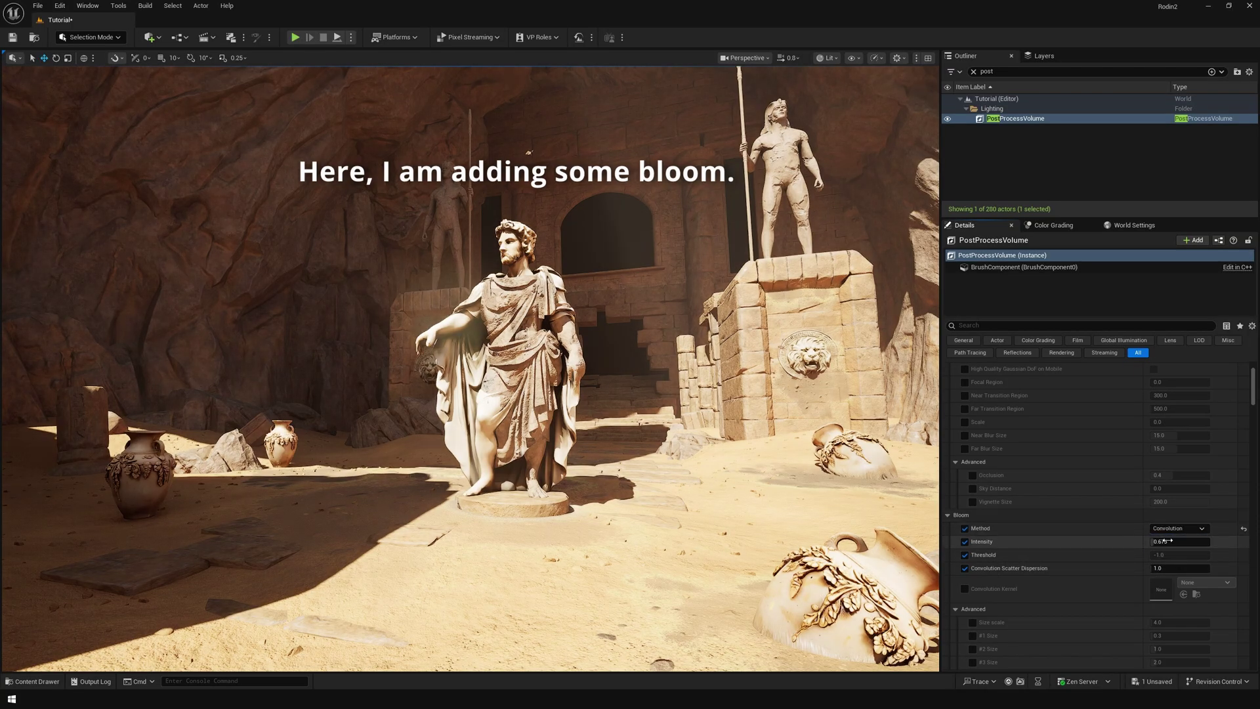
mouse_move(1179, 567)
left_mouse_down()
mouse_move(1204, 568)
mouse_move(1169, 567)
left_mouse_up()
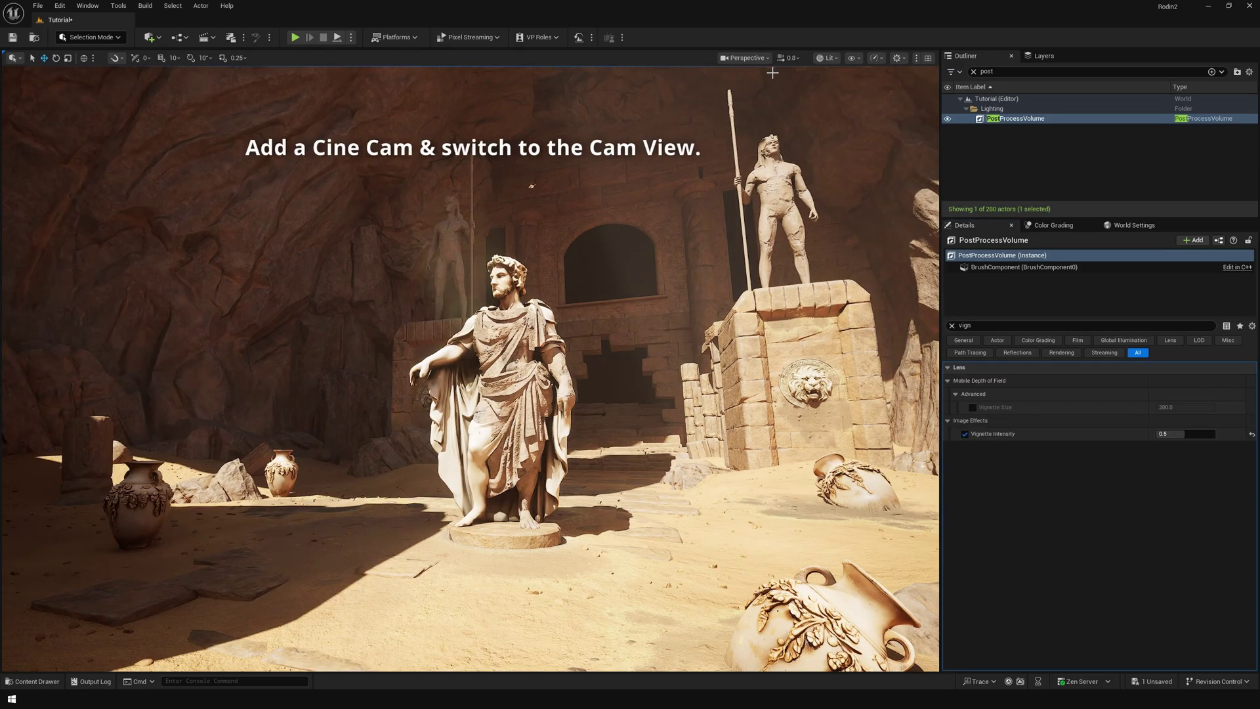
Step: Create a Cine Camera Actor from the current view and switch the viewport to look through it
left_click(748, 58)
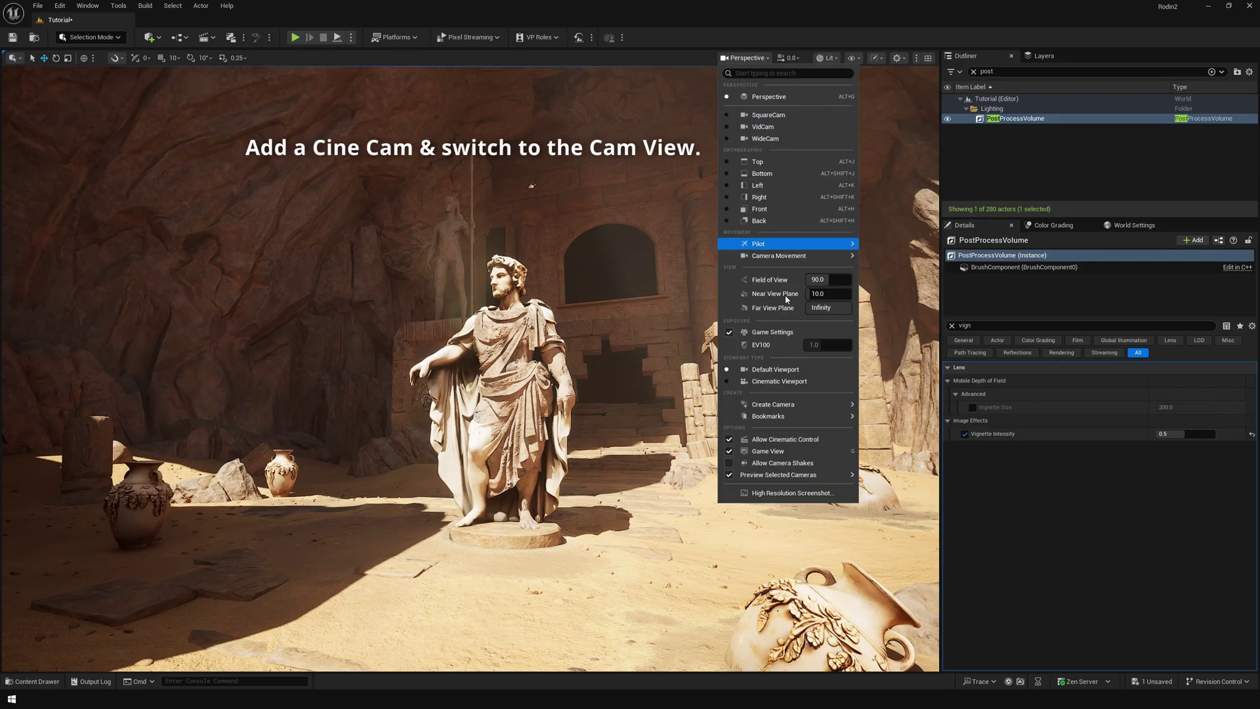
mouse_move(780, 404)
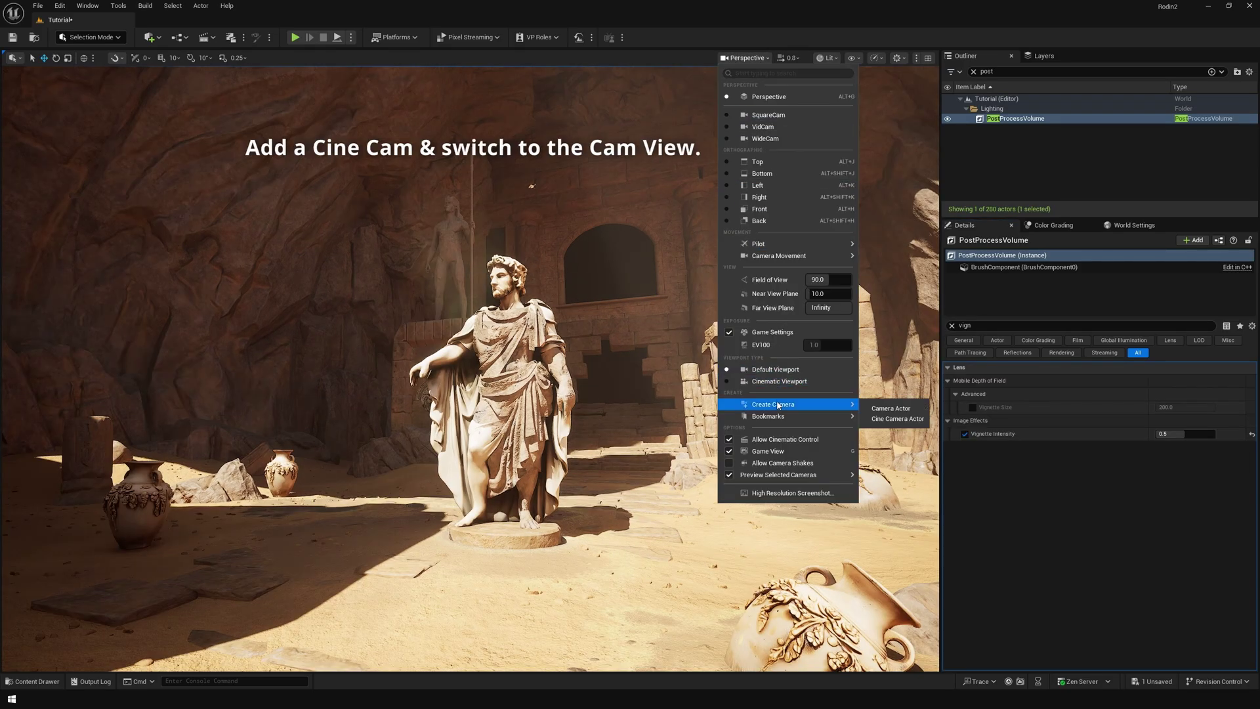
left_click(905, 421)
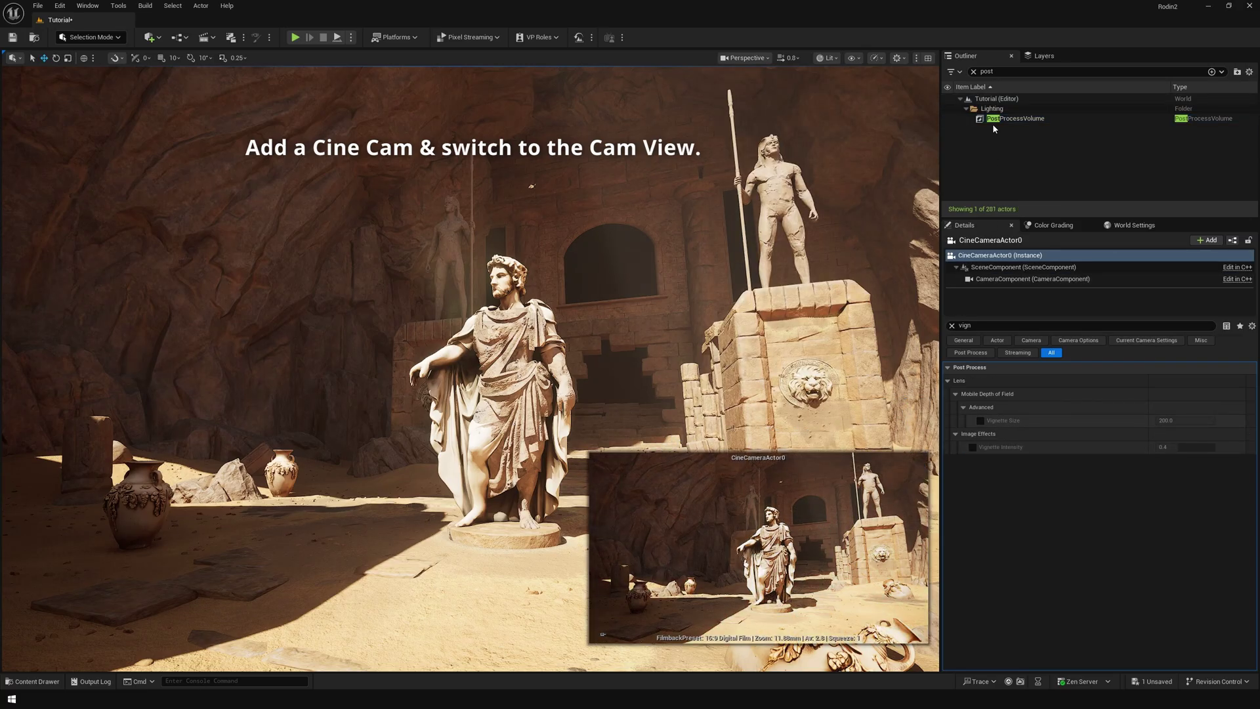
left_click(974, 71)
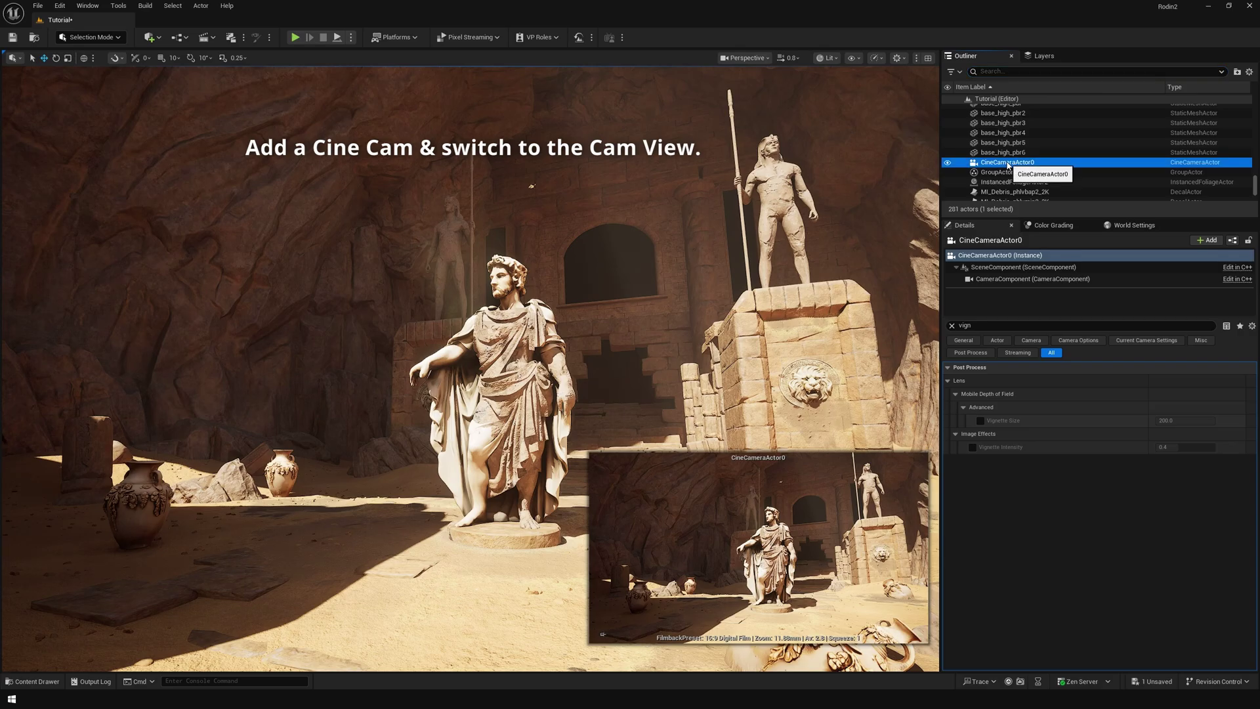
left_click(758, 59)
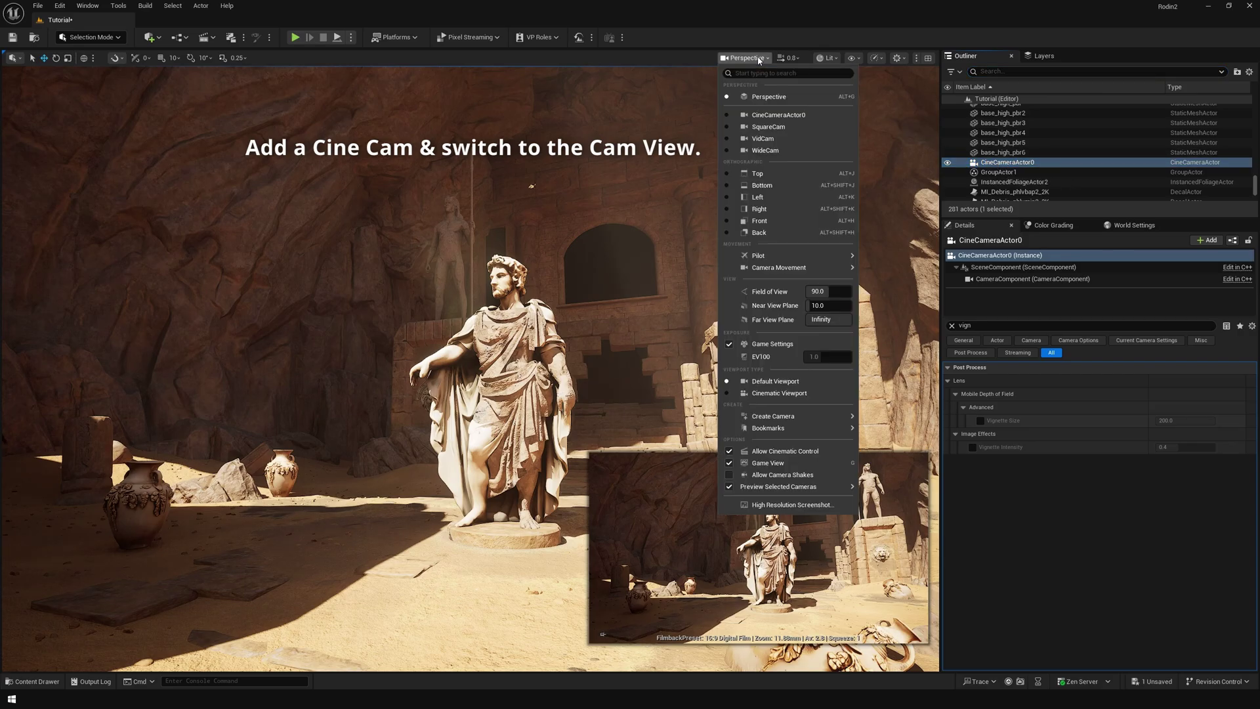
left_click(773, 116)
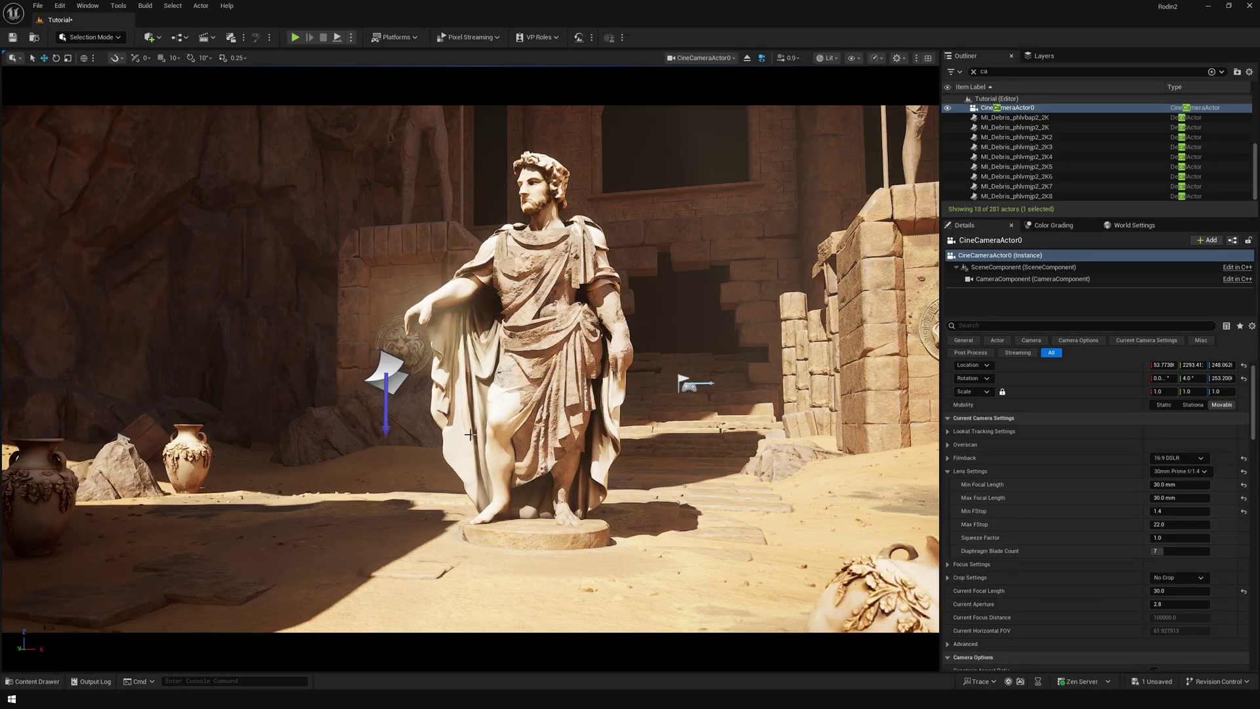
Step: Set the cine camera's diaphragm blade count to 16 and its focus method to Tracking with the central statue as tracked actor
left_click_drag(1169, 551, 1211, 550)
scroll(1097, 524, "down", 3)
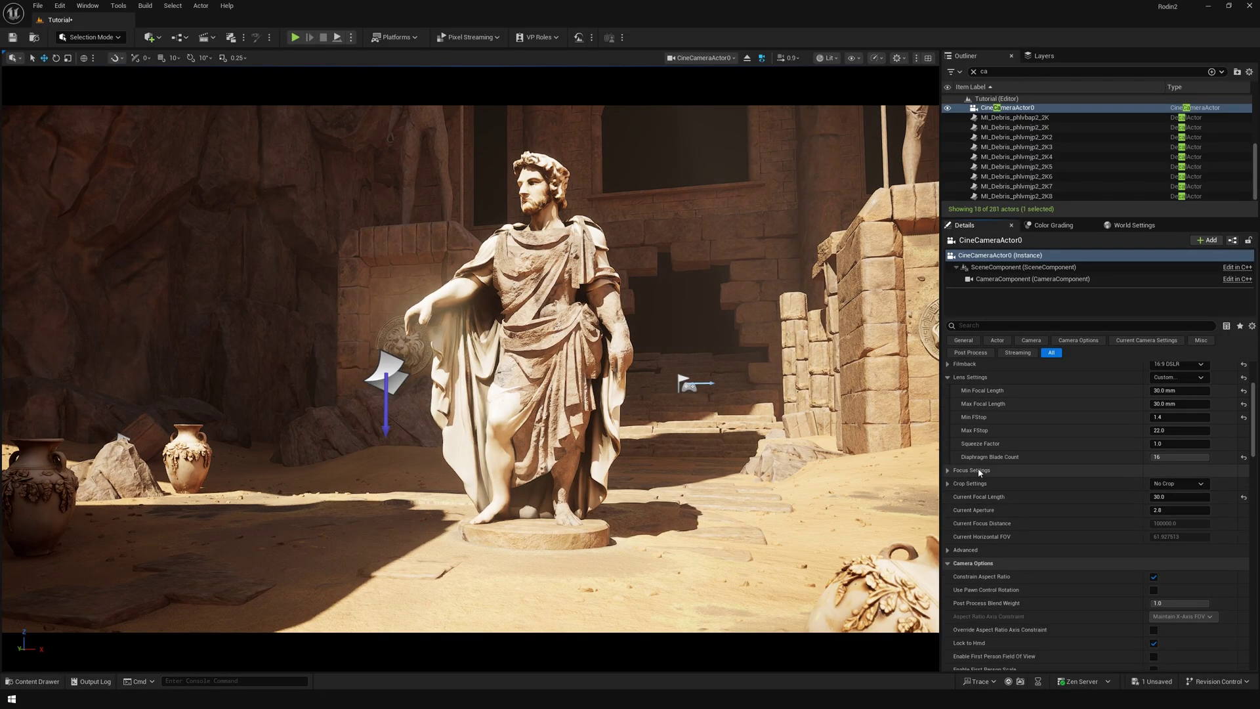
left_click(964, 472)
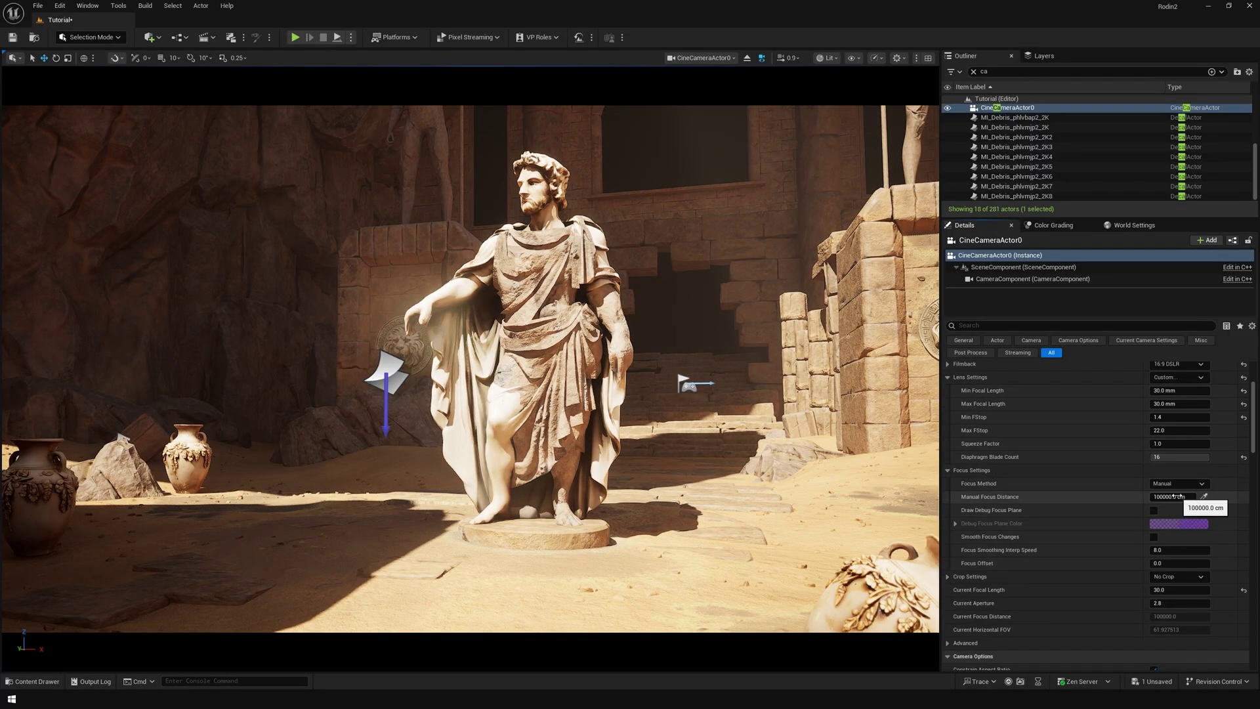
left_click(1179, 483)
left_click(1165, 512)
left_click(955, 497)
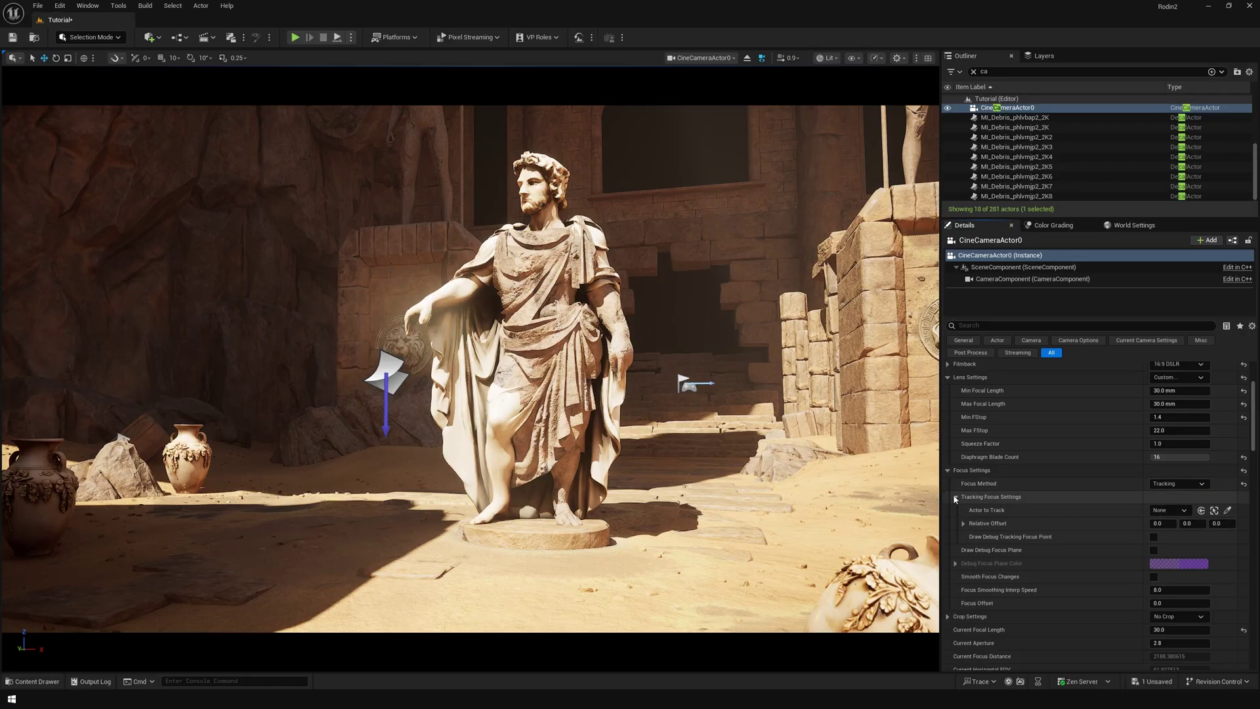
left_click(1227, 510)
left_click(540, 288)
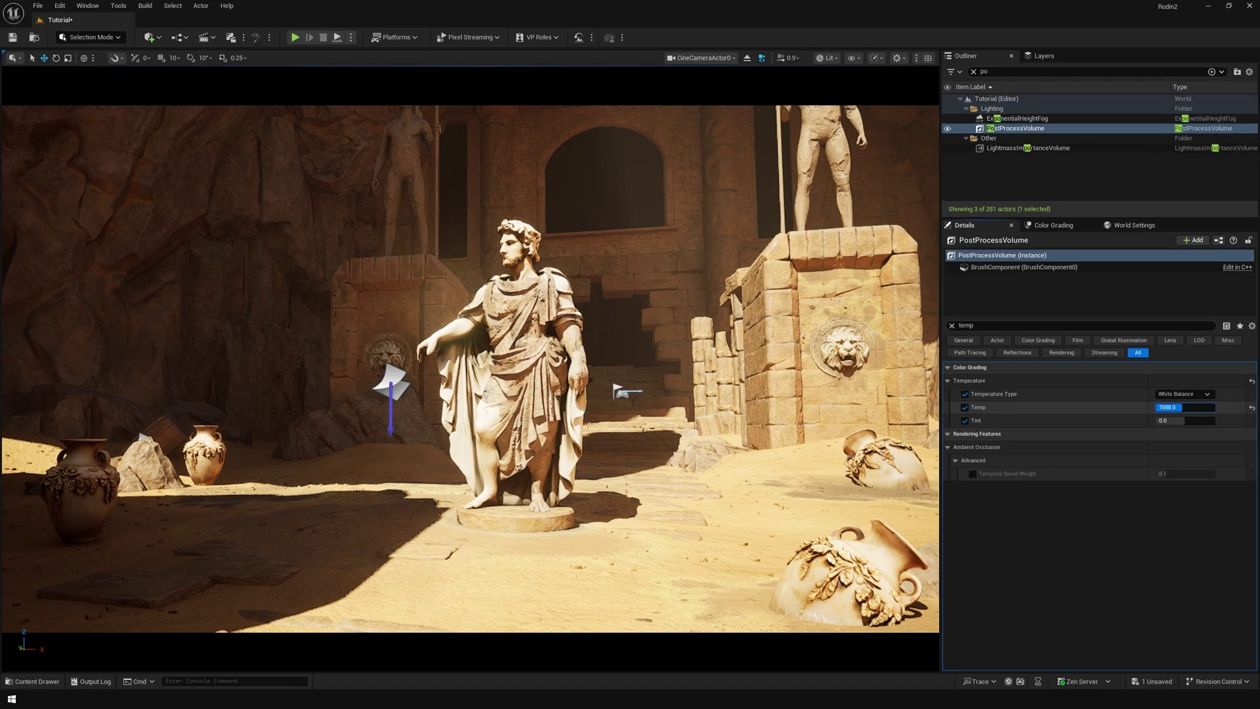
Step: Adjust the post process volume's white balance temperature and shift the tint of its midtones gamma
left_click_drag(1165, 407, 1189, 408)
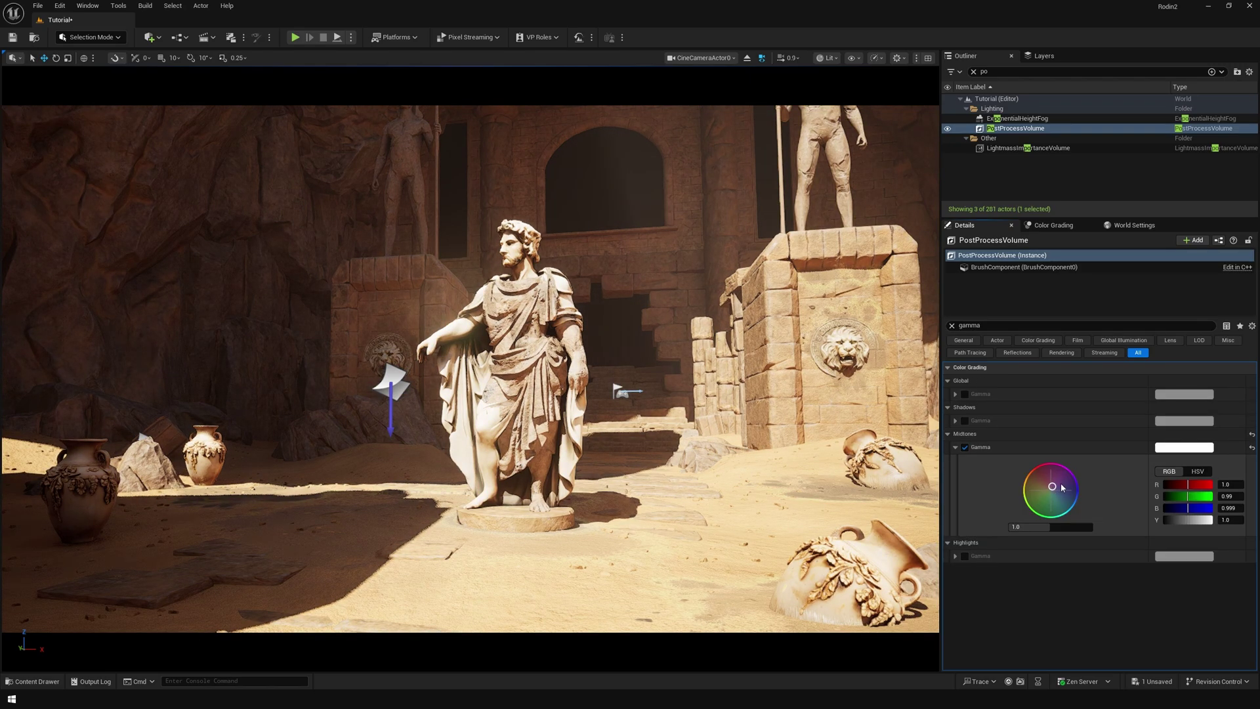
mouse_move(1063, 488)
left_mouse_down()
mouse_move(1028, 493)
mouse_move(1040, 489)
left_mouse_up()
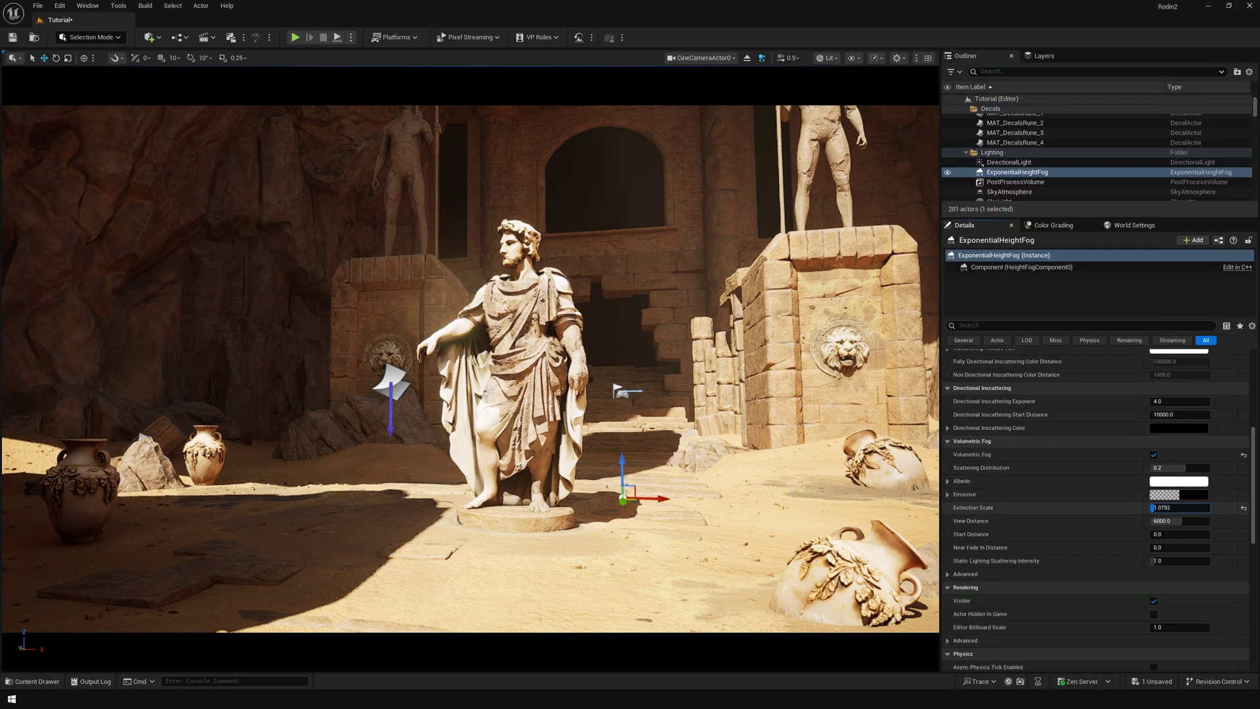
Step: Raise the height fog's volumetric extinction scale and set the directional light's volumetric scattering intensity to 3
left_click_drag(1153, 507, 1157, 508)
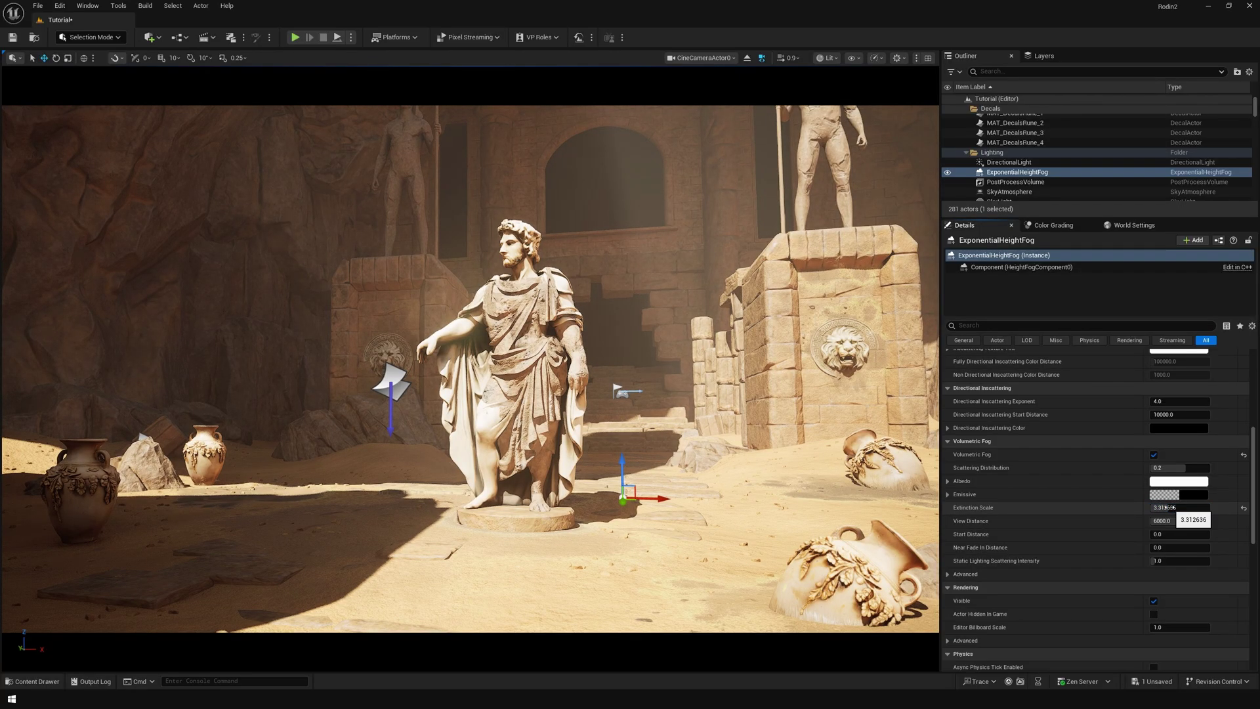
left_click_drag(1158, 507, 1160, 508)
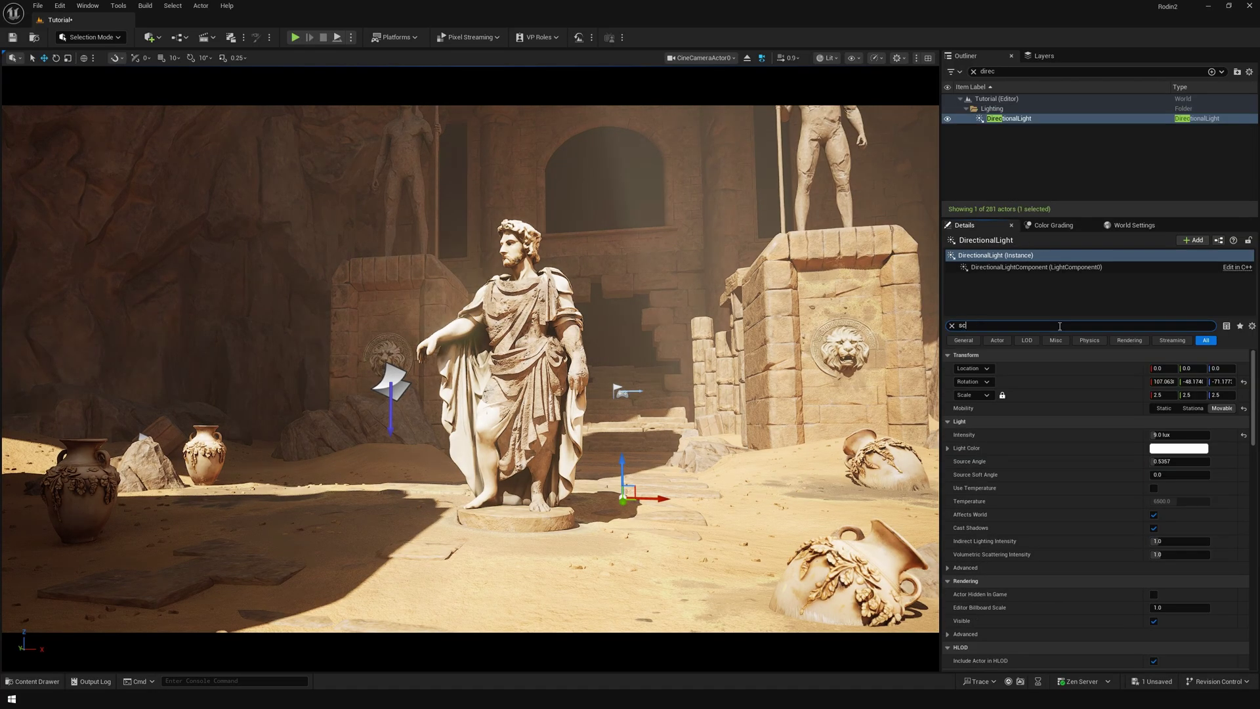
type("atter")
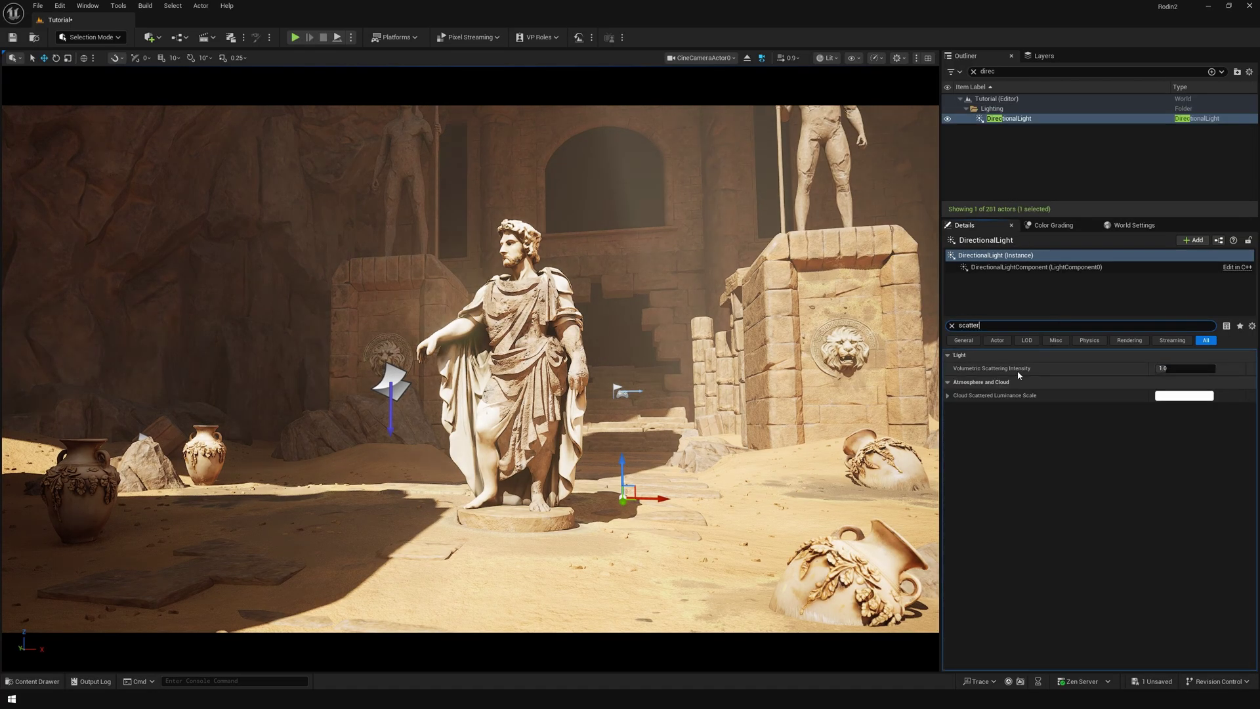
key("Return")
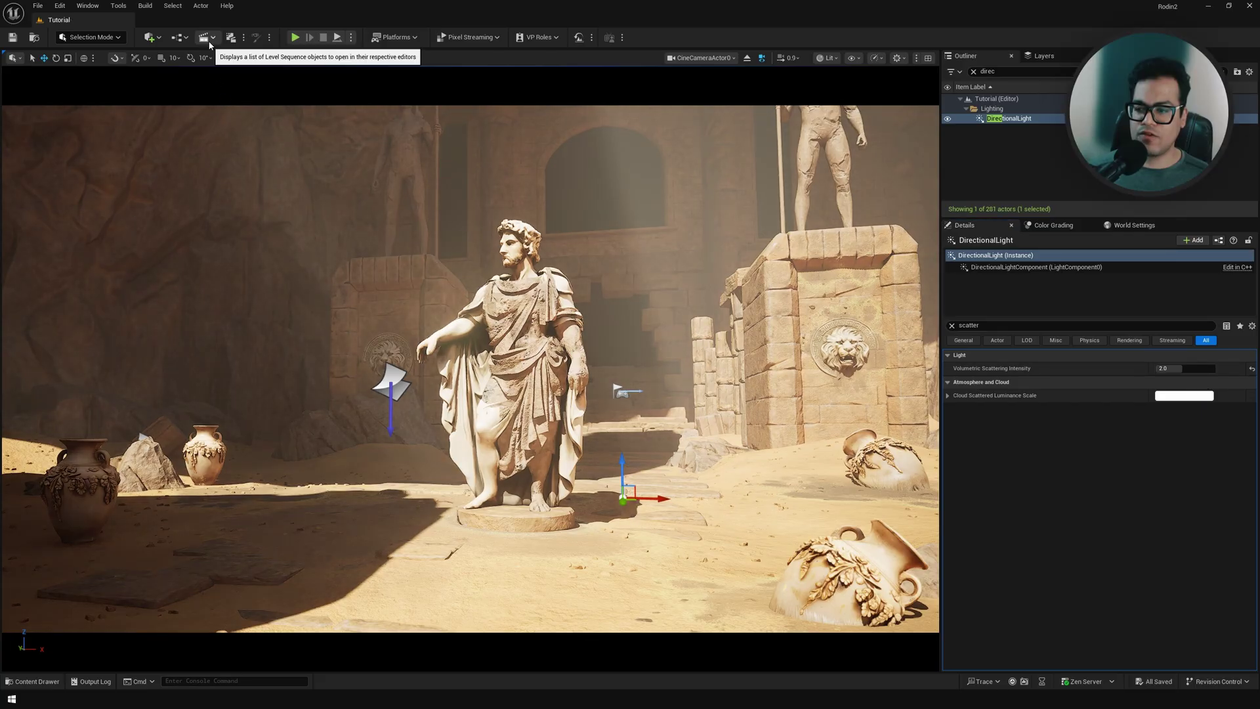
Step: Create a level sequence named TutorialSQ at 24 fps with the cine camera added to it
left_click(210, 39)
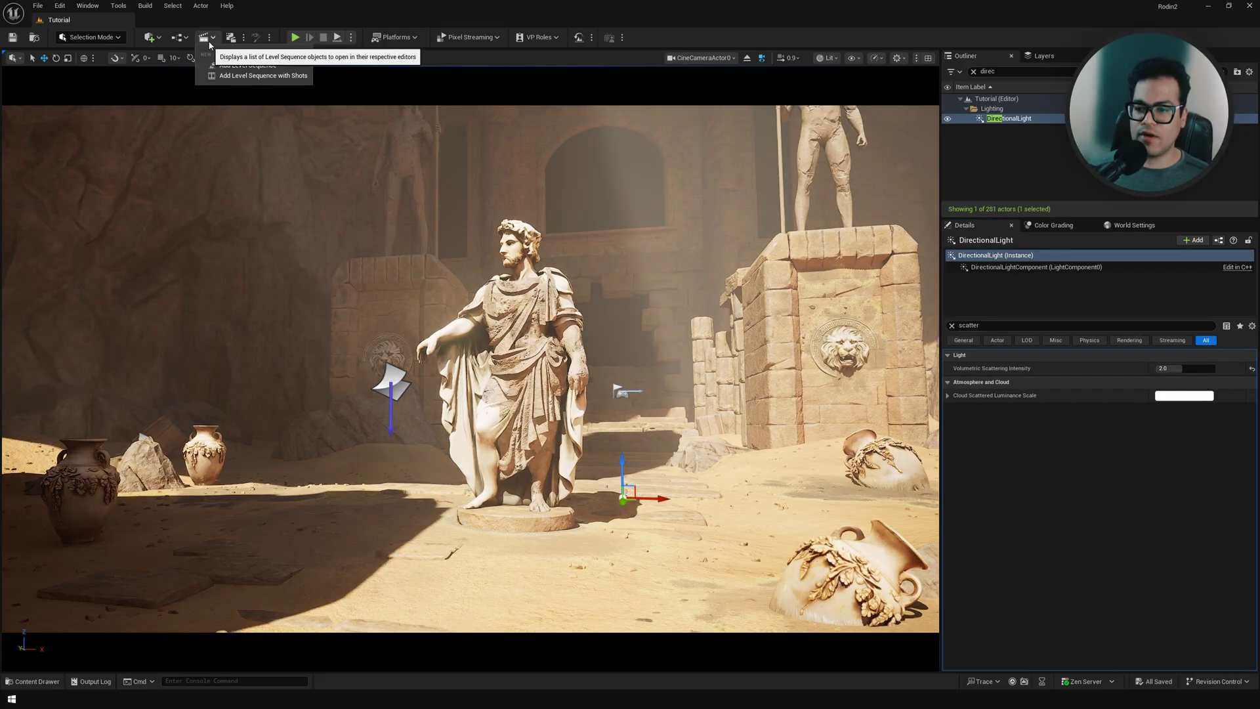
left_click(243, 62)
type("TutorialS")
type("Q")
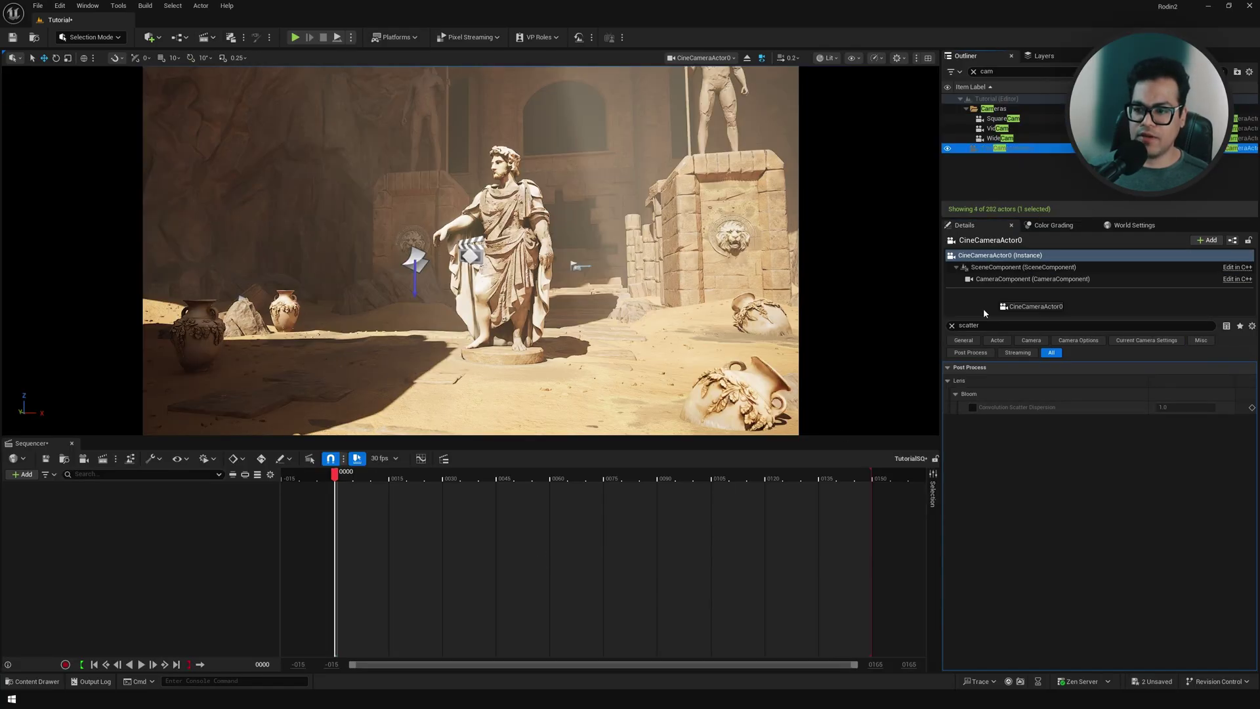
left_click(384, 458)
left_click(410, 261)
Step: Set the sequence's view range end to frame 300 and stretch the playback end and camera cut close to it
left_click(873, 664)
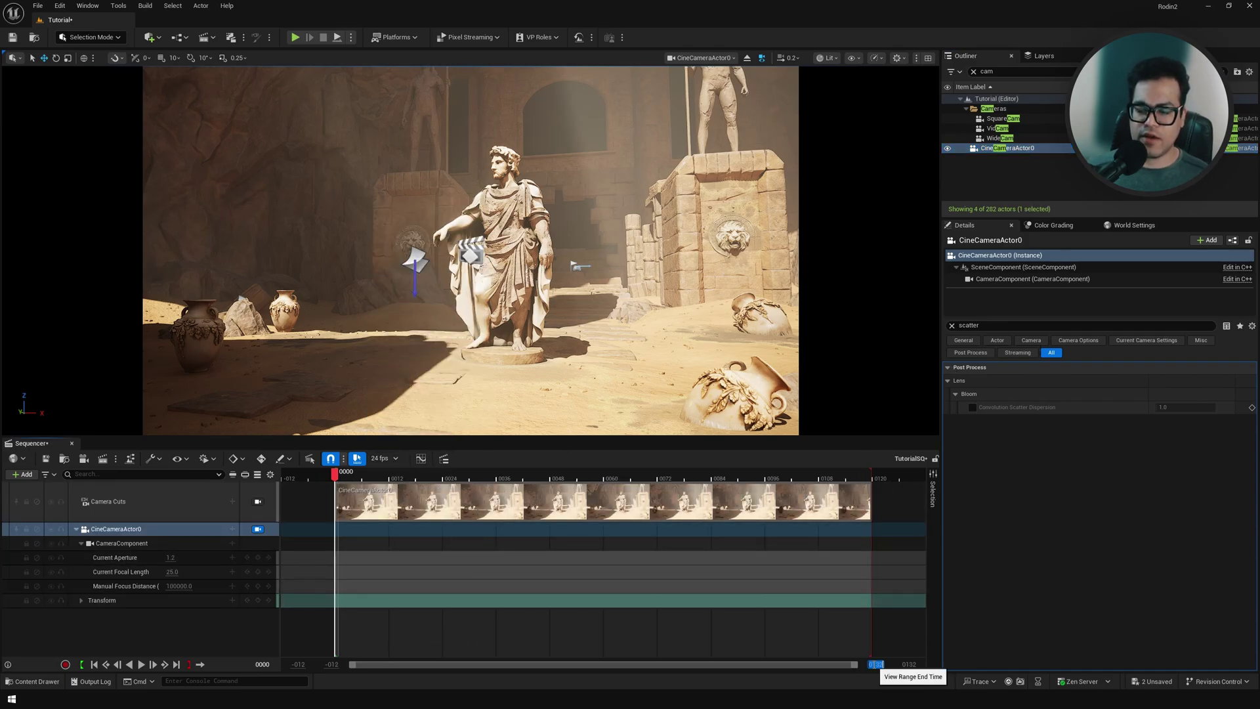
key("Return")
left_click_drag(553, 477, 898, 479)
left_click_drag(551, 504, 913, 504)
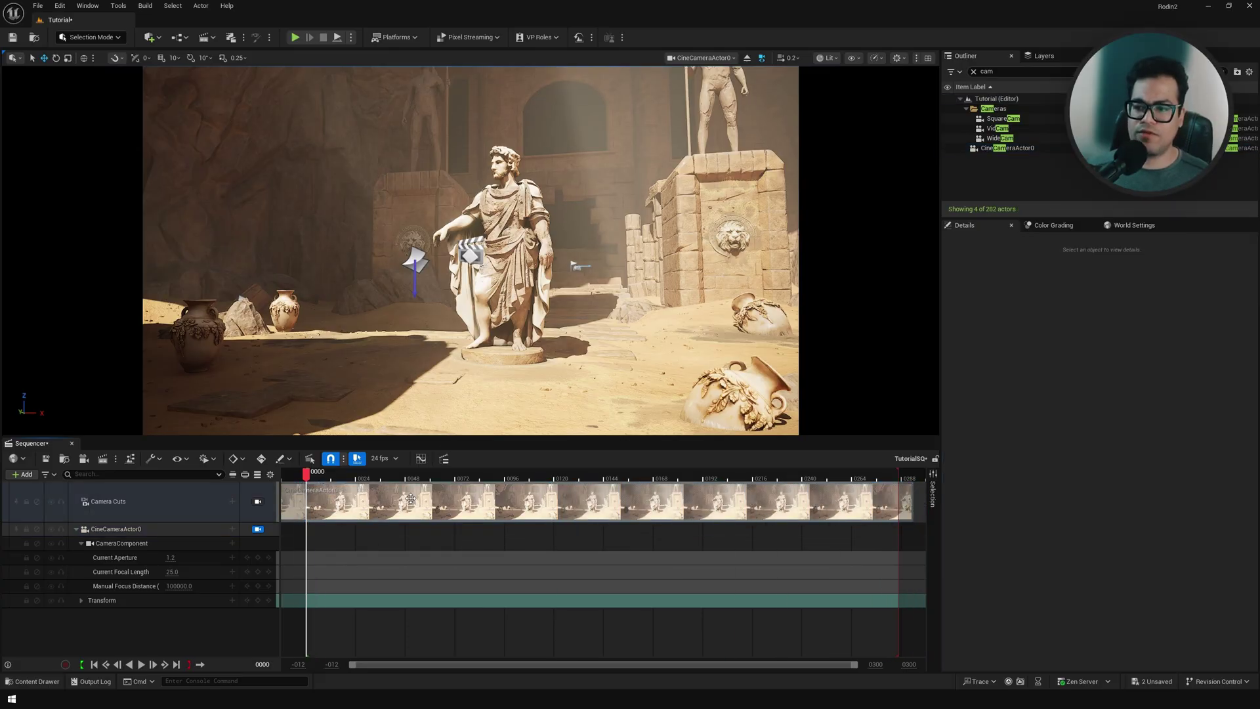
Step: Key the camera's transform at frame 0, then reframe it closer to the statue for a second key at frame 110
left_click(258, 599)
key("w")
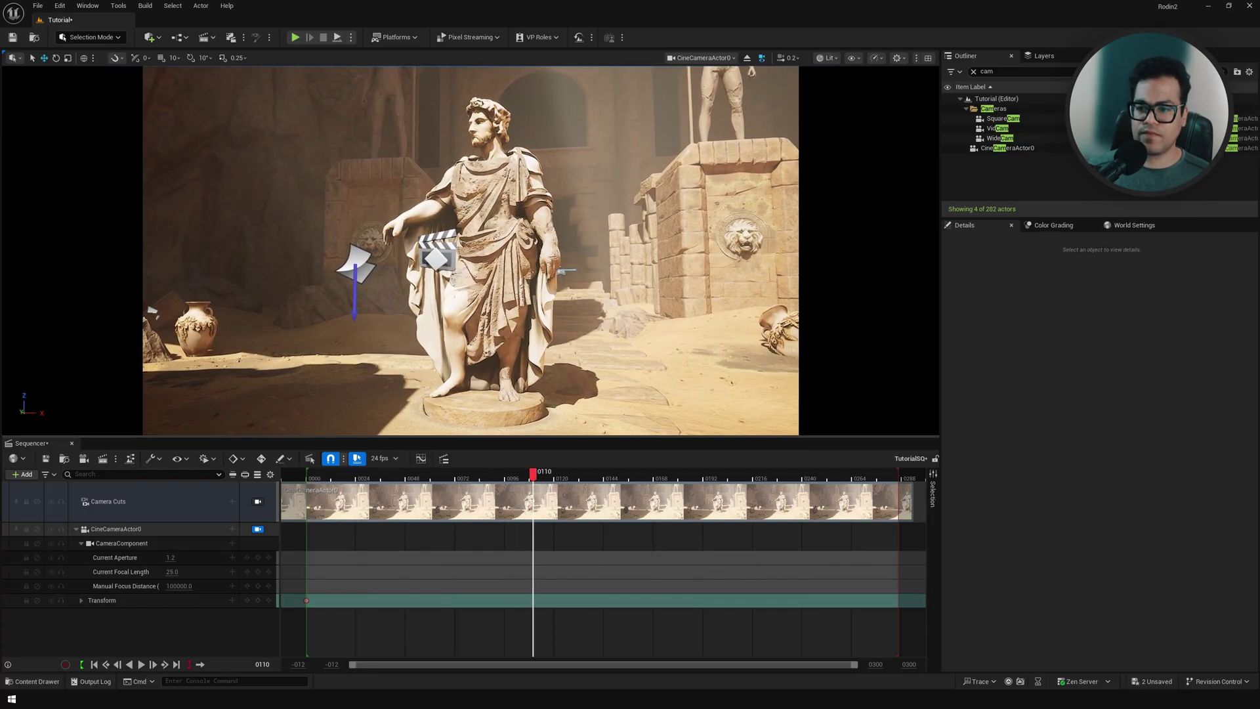
key("s")
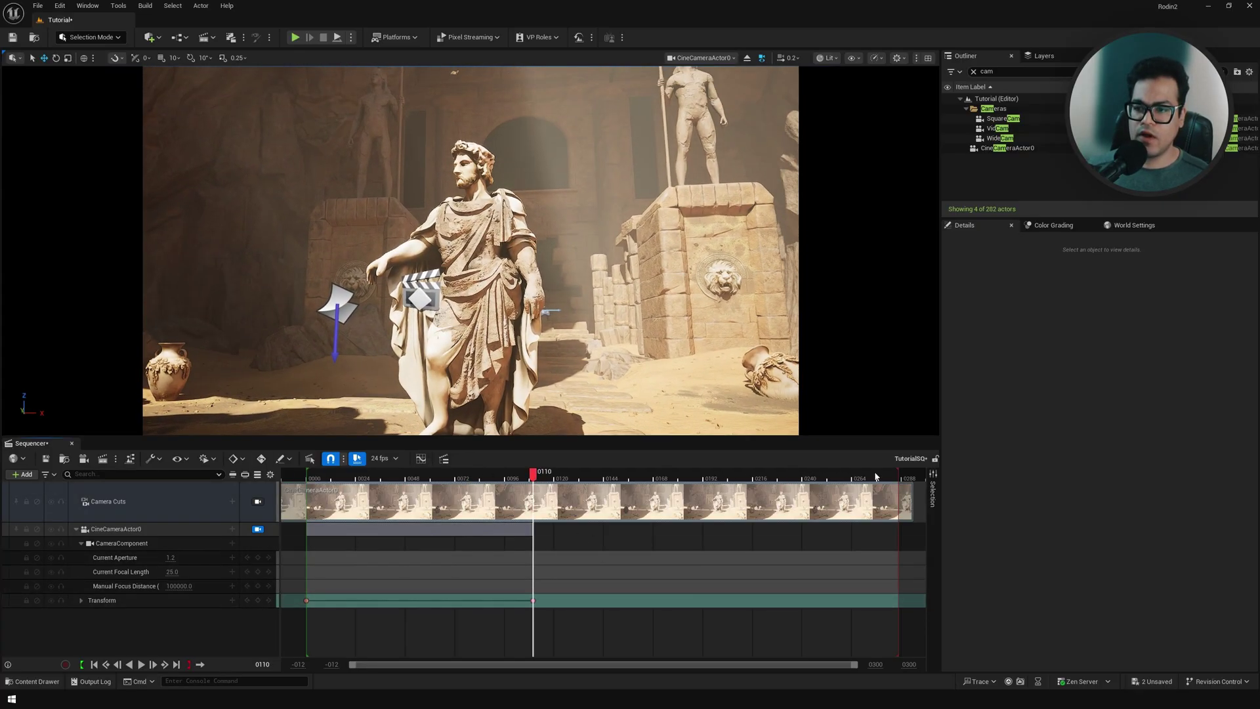
Step: At frame 275 tilt the camera up toward the sky, key its transform and scrub the sequence back to the start
left_click(875, 476)
right_click_drag(604, 394, 604, 72)
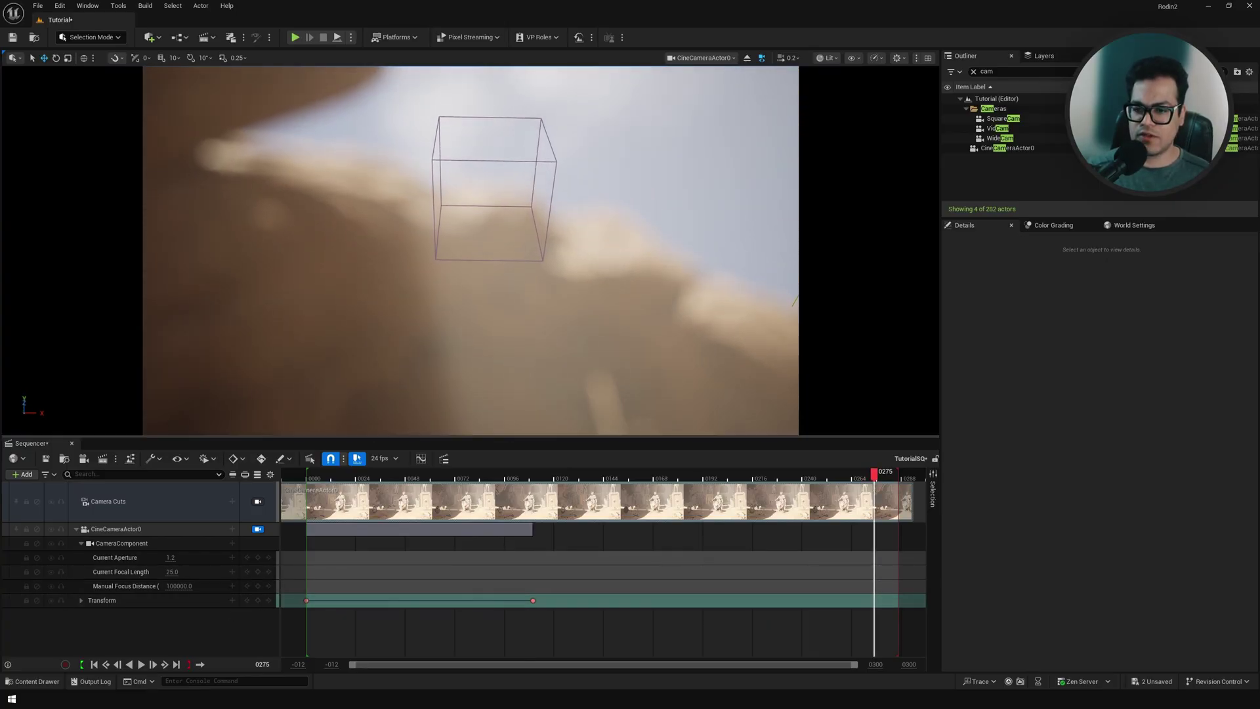
left_click(258, 600)
left_click_drag(849, 477, 285, 558)
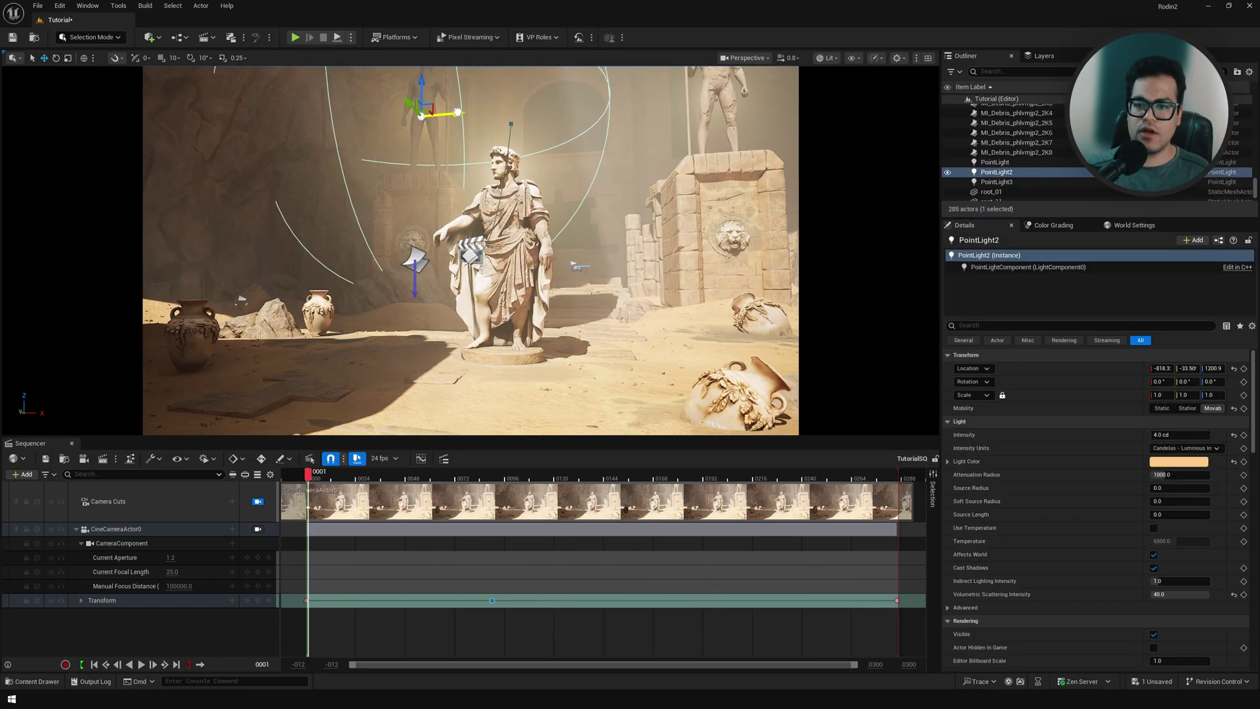
Step: Duplicate the warm point light beside the statue and place the copy lower, toward the rock wall behind the standing vases
left_click_drag(450, 103, 309, 224, "alt")
left_click_drag(335, 257, 162, 275)
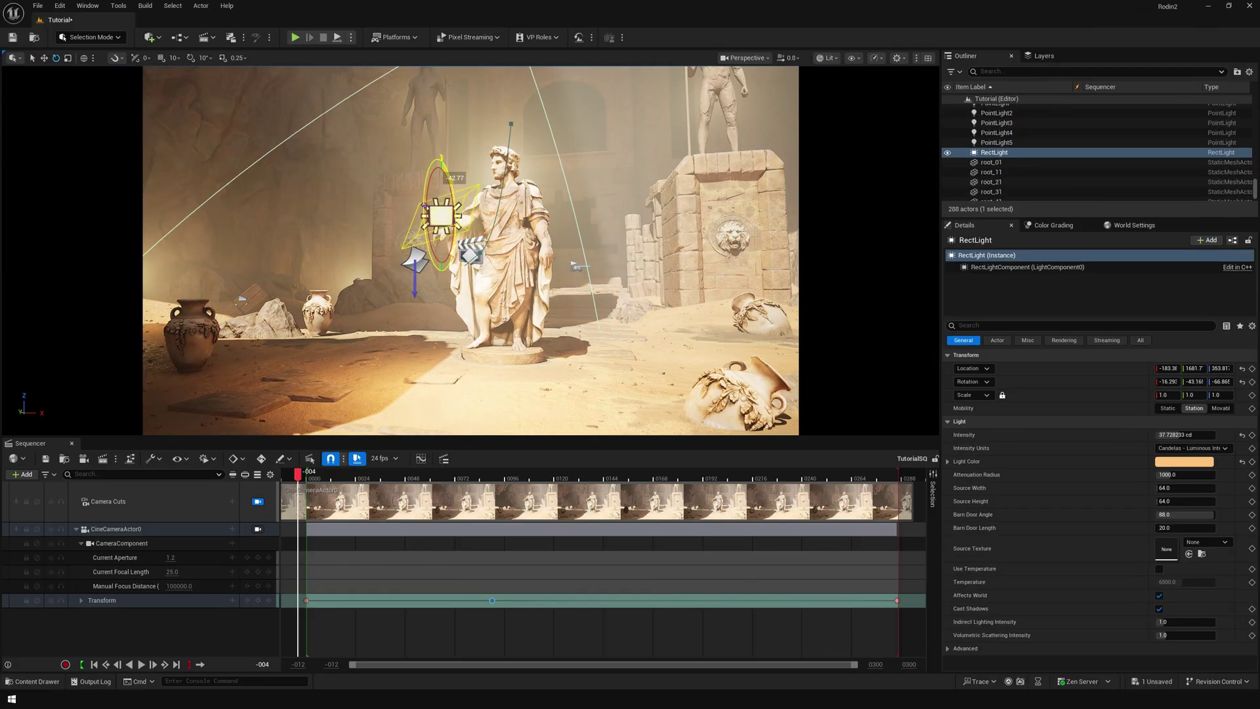
Step: Rotate the rect light beside the statue and move it closer to the statue's upper body
left_click_drag(441, 159, 453, 172)
key("w")
left_click_drag(453, 216, 531, 196)
key("e")
key("w")
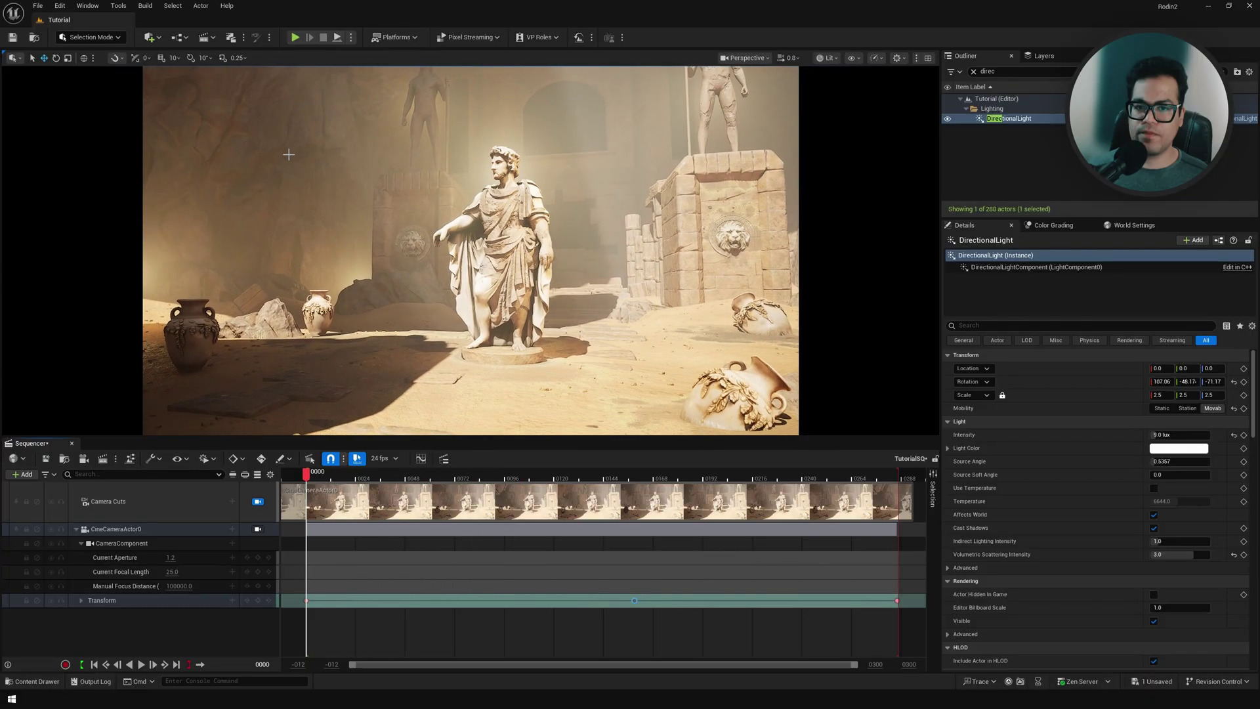
Step: Open the Movie Render Queue and add a render job for the TutorialSQ sequence
left_click(87, 6)
mouse_move(118, 47)
left_click(279, 52)
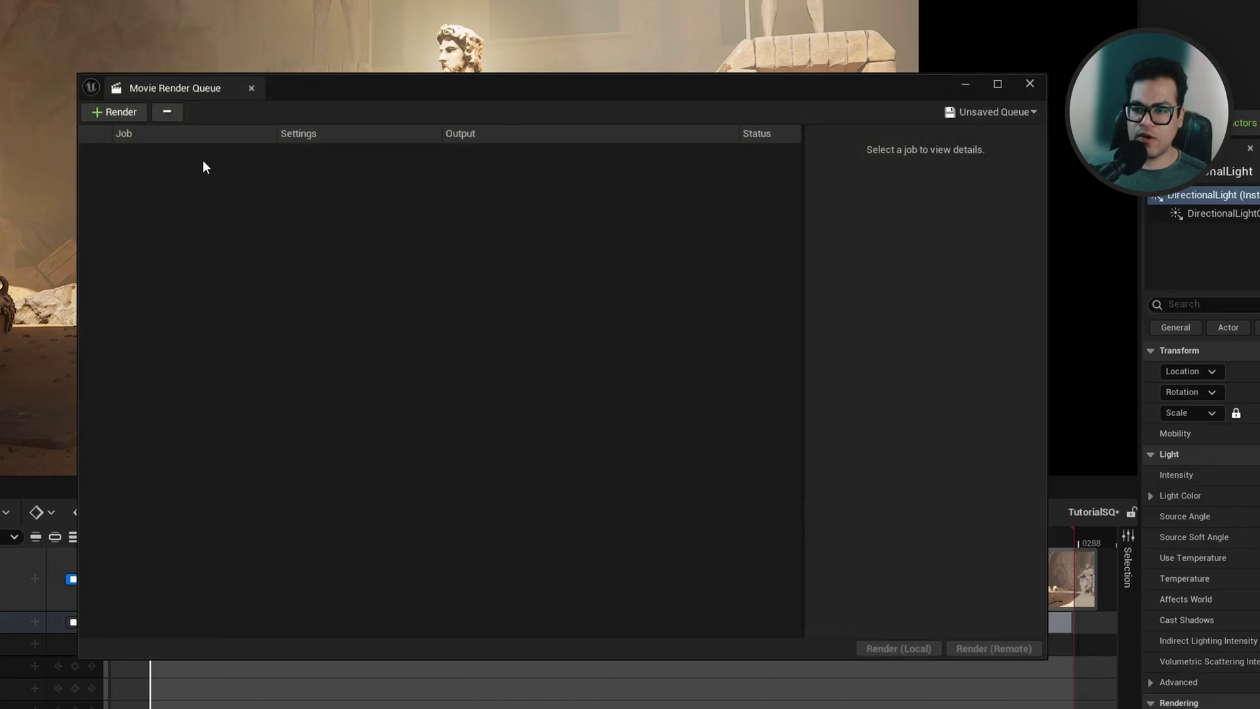
left_click(113, 112)
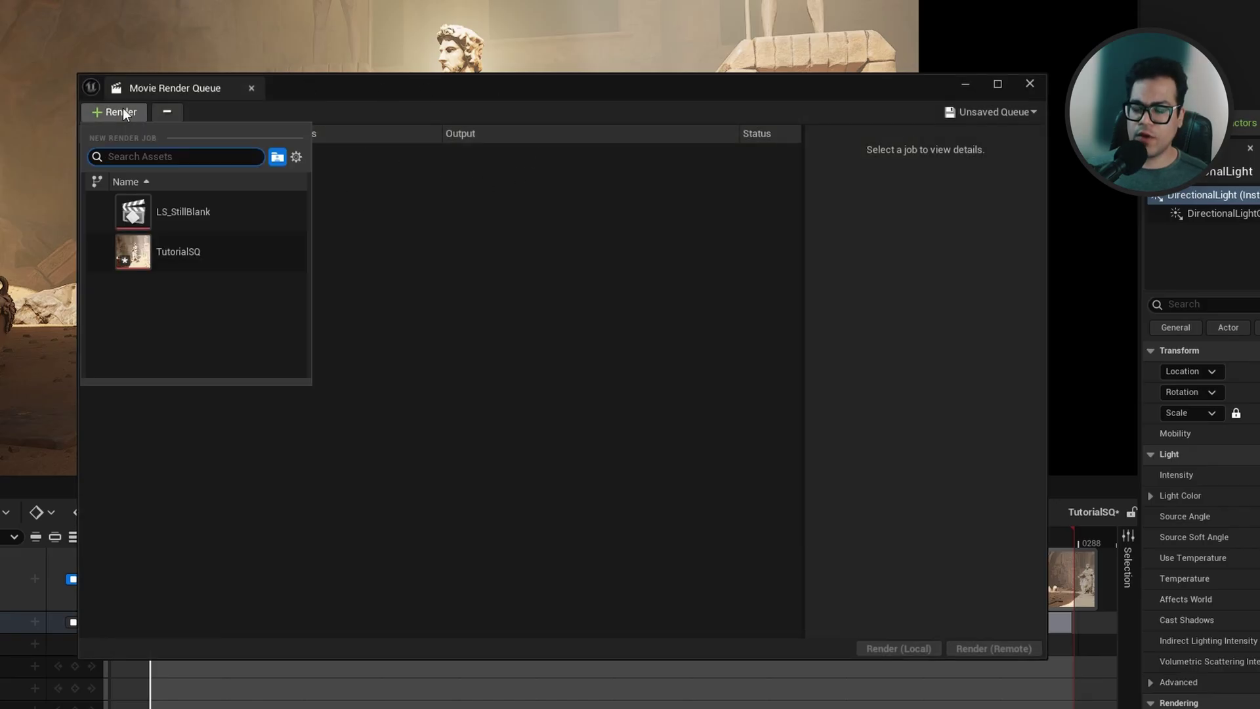
left_click(195, 259)
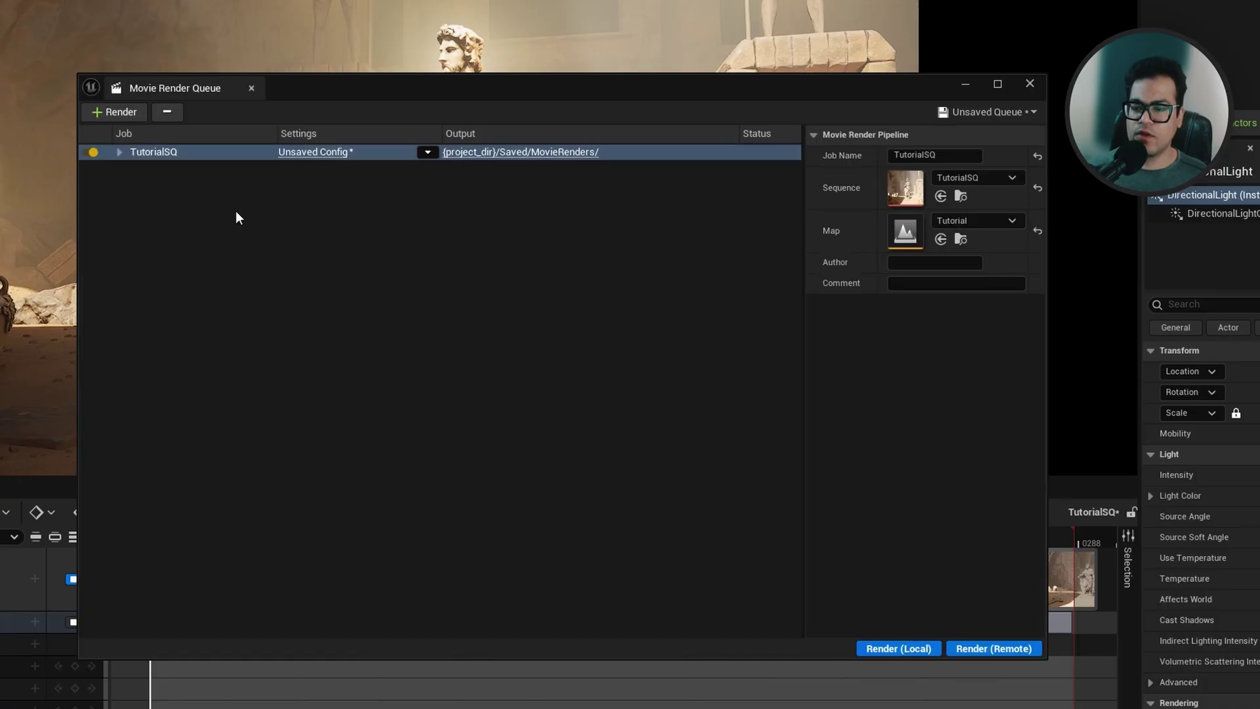
Step: In the TutorialSQ job's render configuration, replace the .jpg sequence export with a .png Sequence [8bit] export and view the Deferred Rendering options
left_click(294, 153)
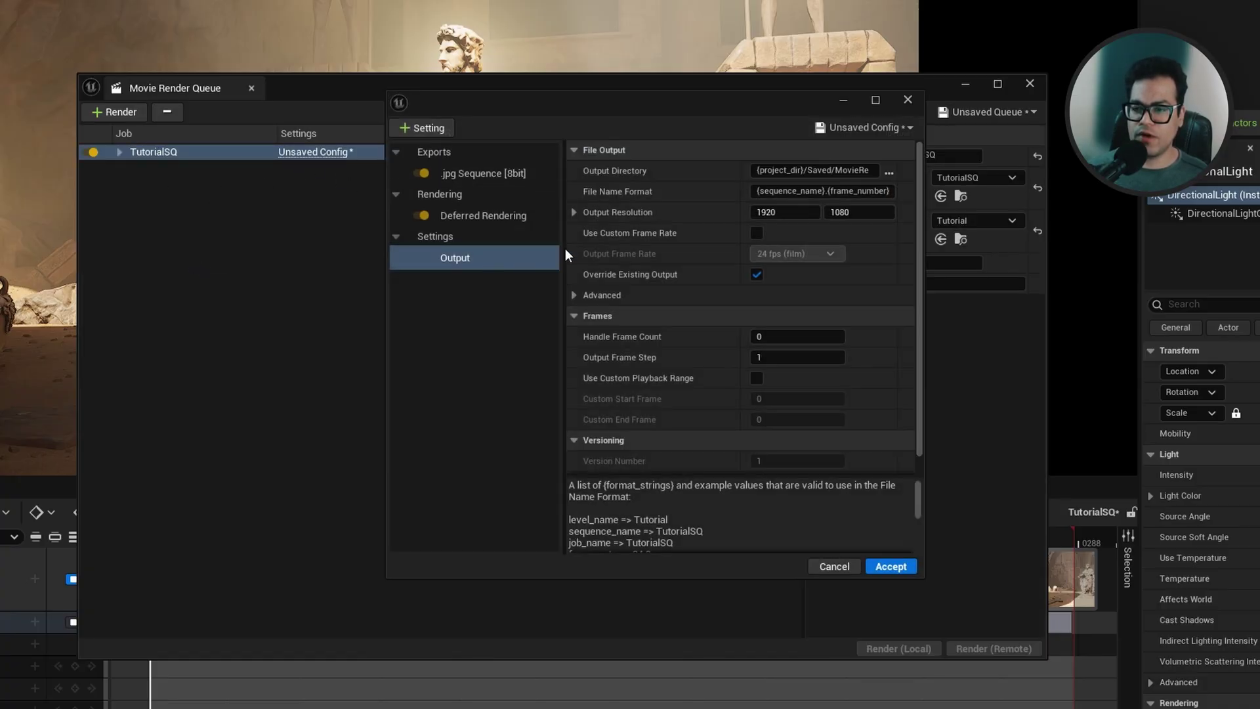
left_click(522, 172)
key("Delete")
left_click(428, 128)
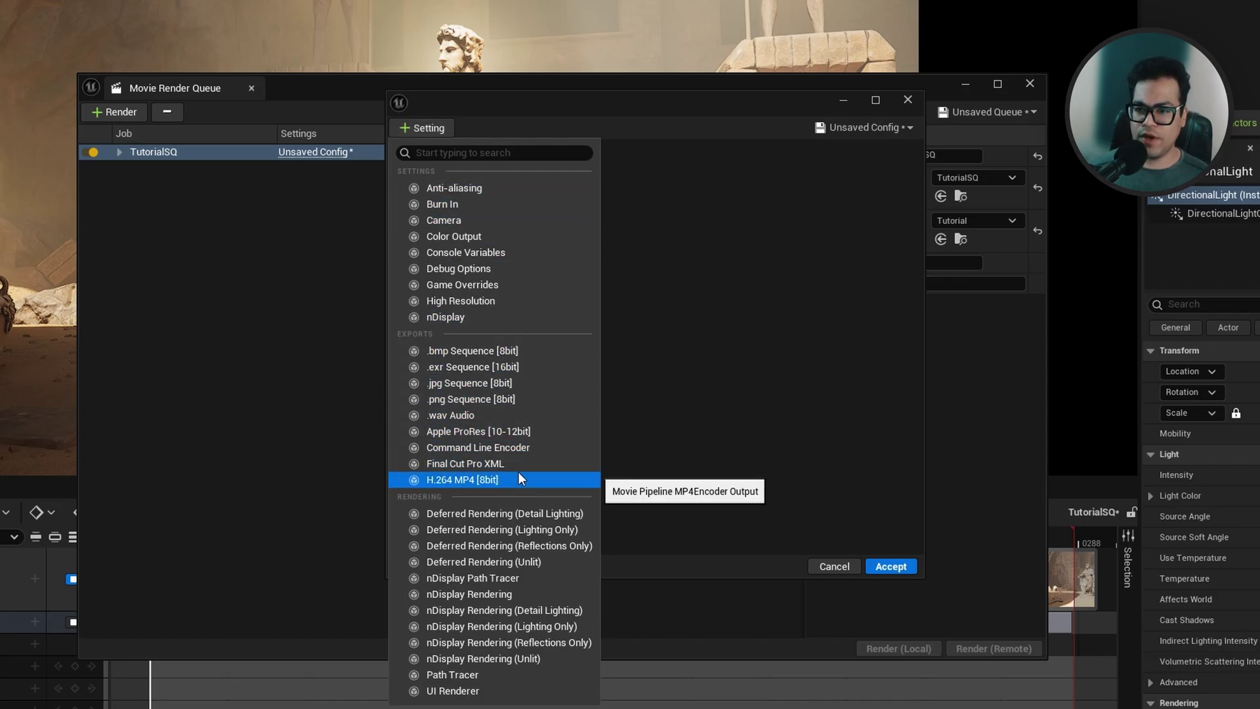
left_click(513, 401)
left_click(498, 218)
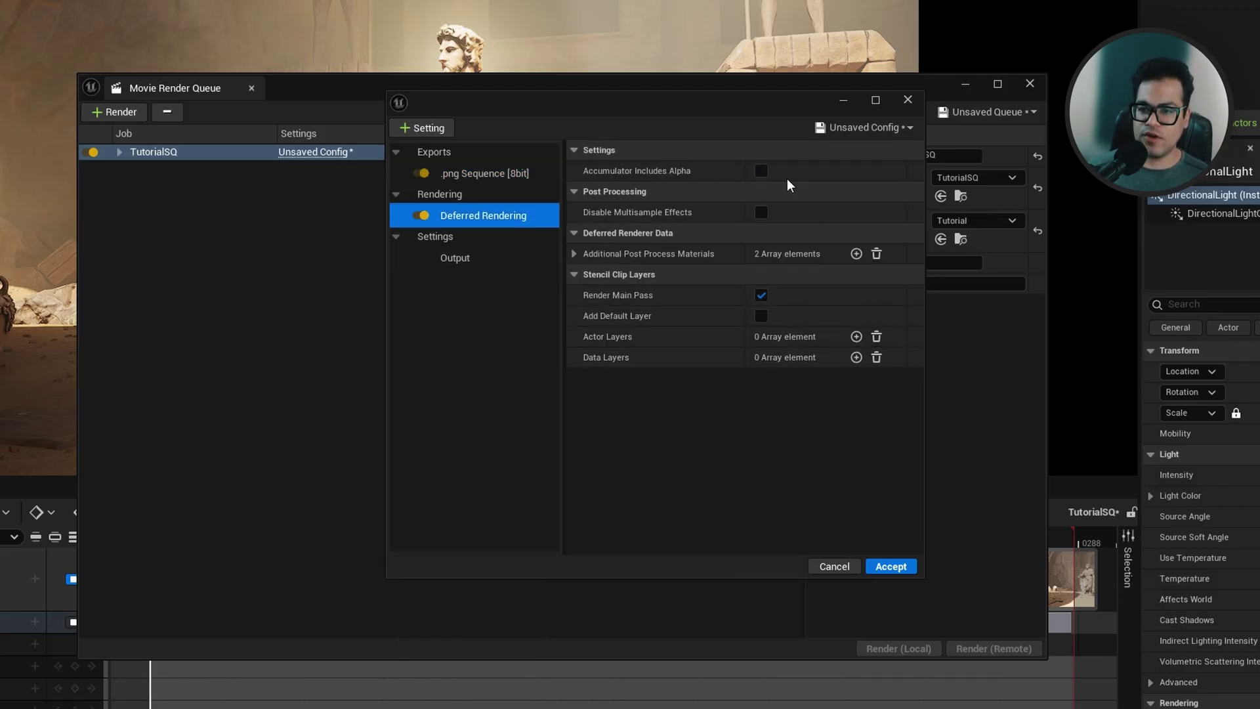
Step: Add an Anti-aliasing setting with 4 spatial and 8 temporal samples, override method None, and enable Use Camera Cut for Warm Up and Render Warm Up Frames
left_click(421, 126)
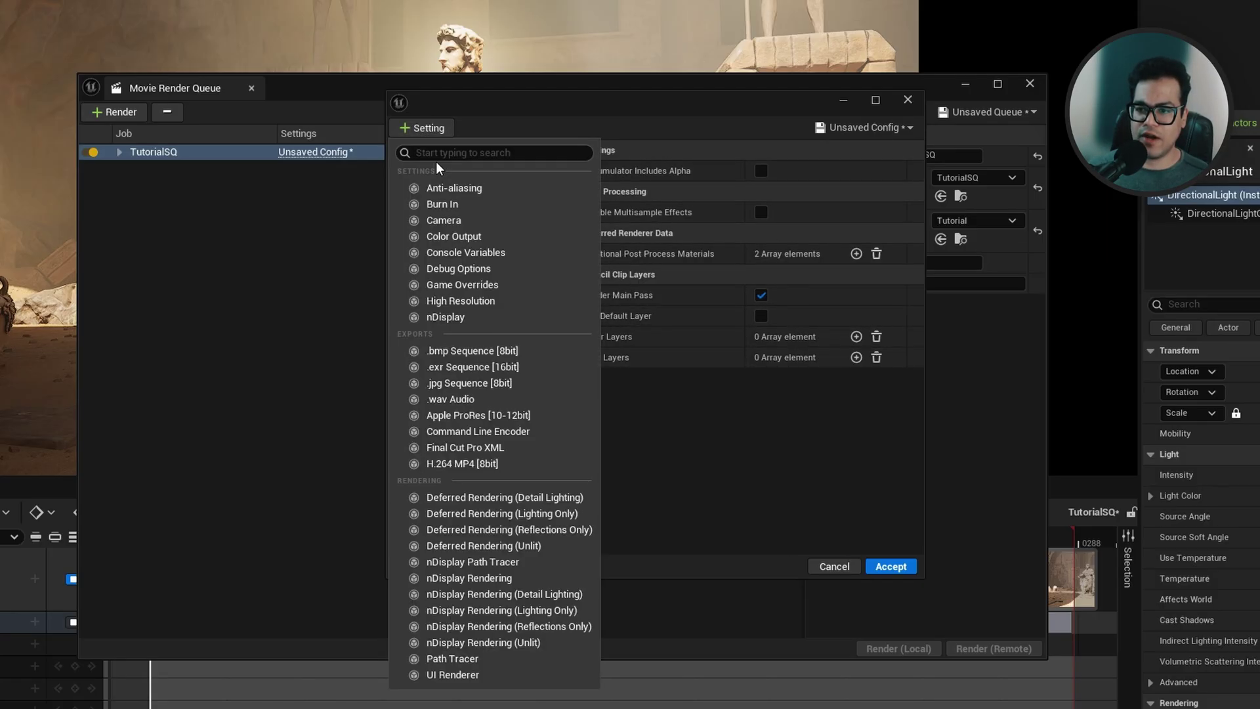
left_click(443, 190)
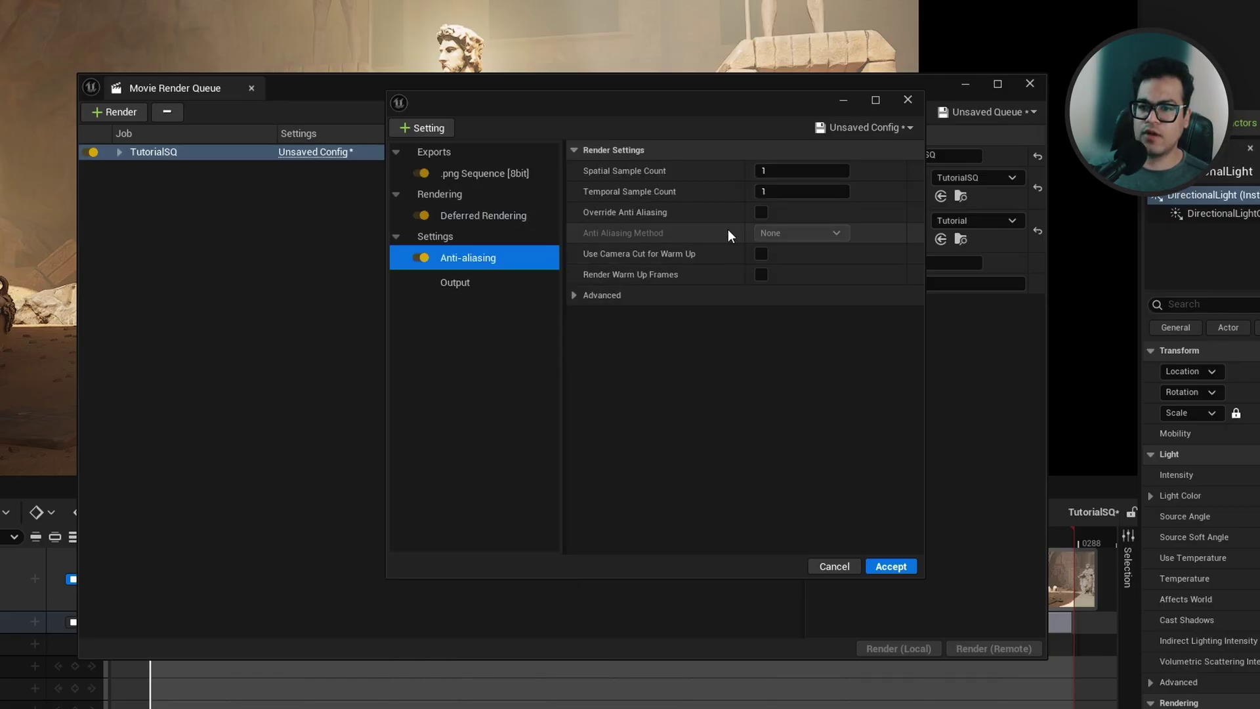
left_click(762, 212)
left_click(780, 172)
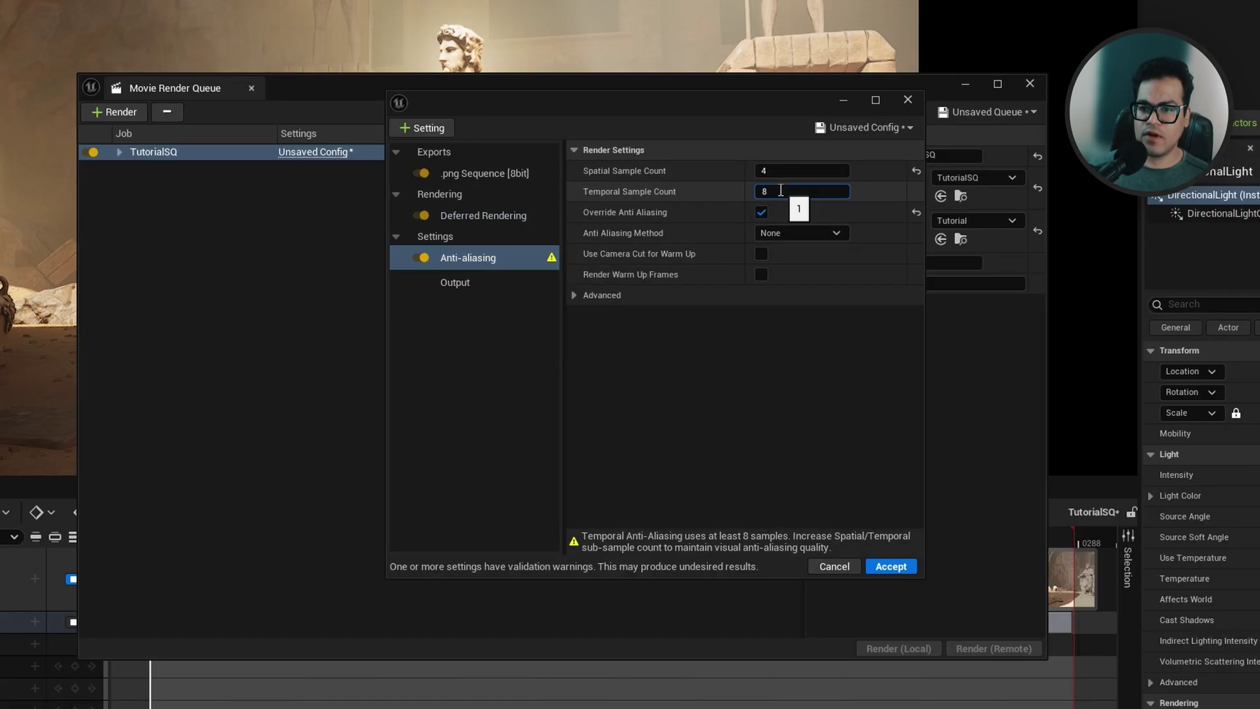
key("Return")
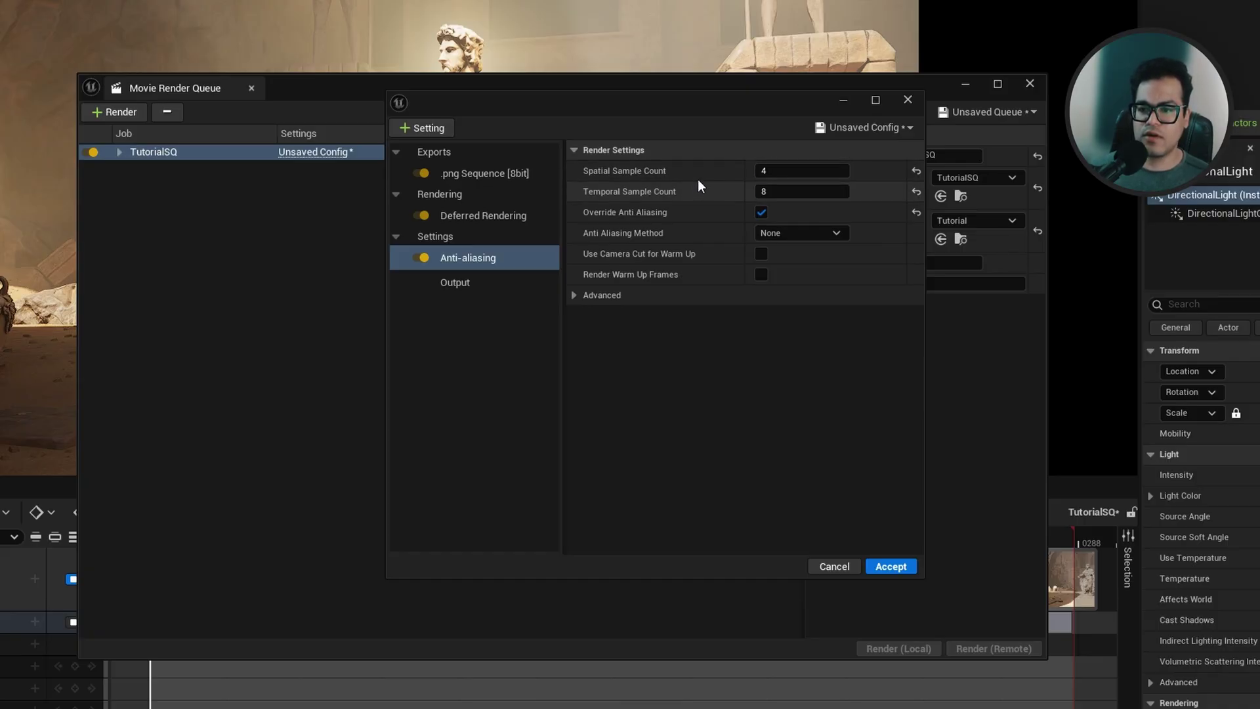
left_click(761, 253)
left_click(762, 274)
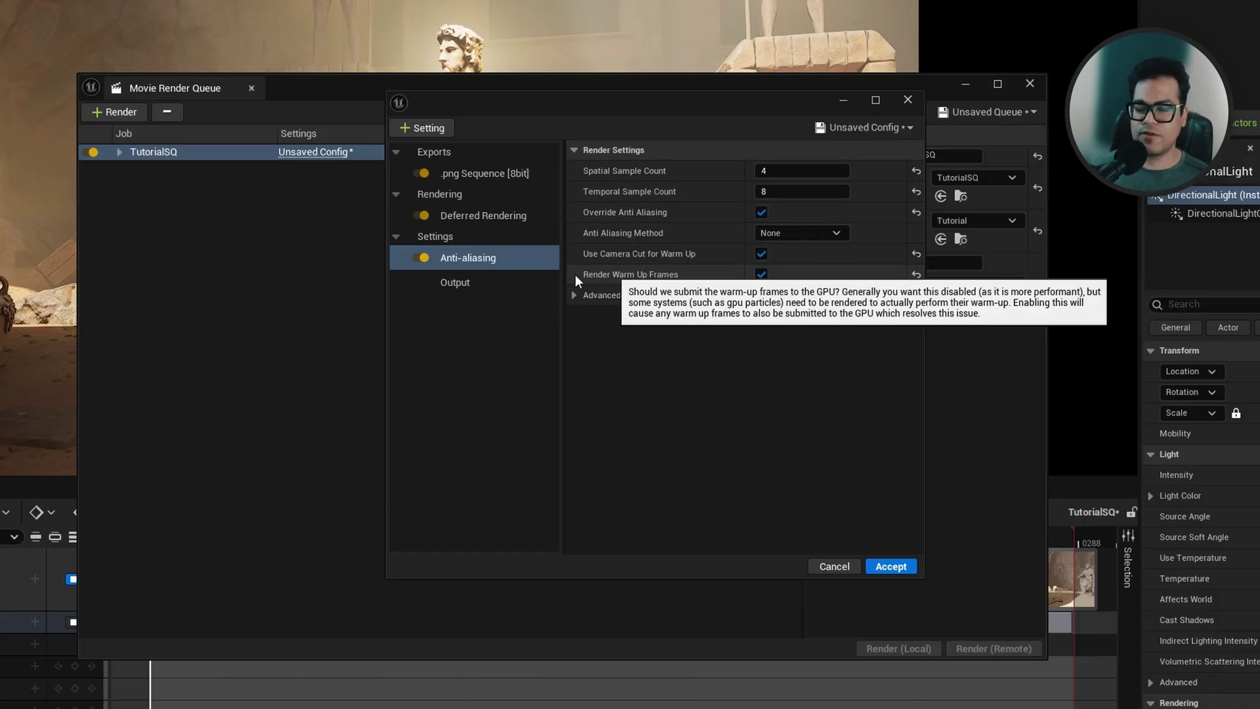
Step: Review the job's Output settings and accept the render configuration
left_click(493, 288)
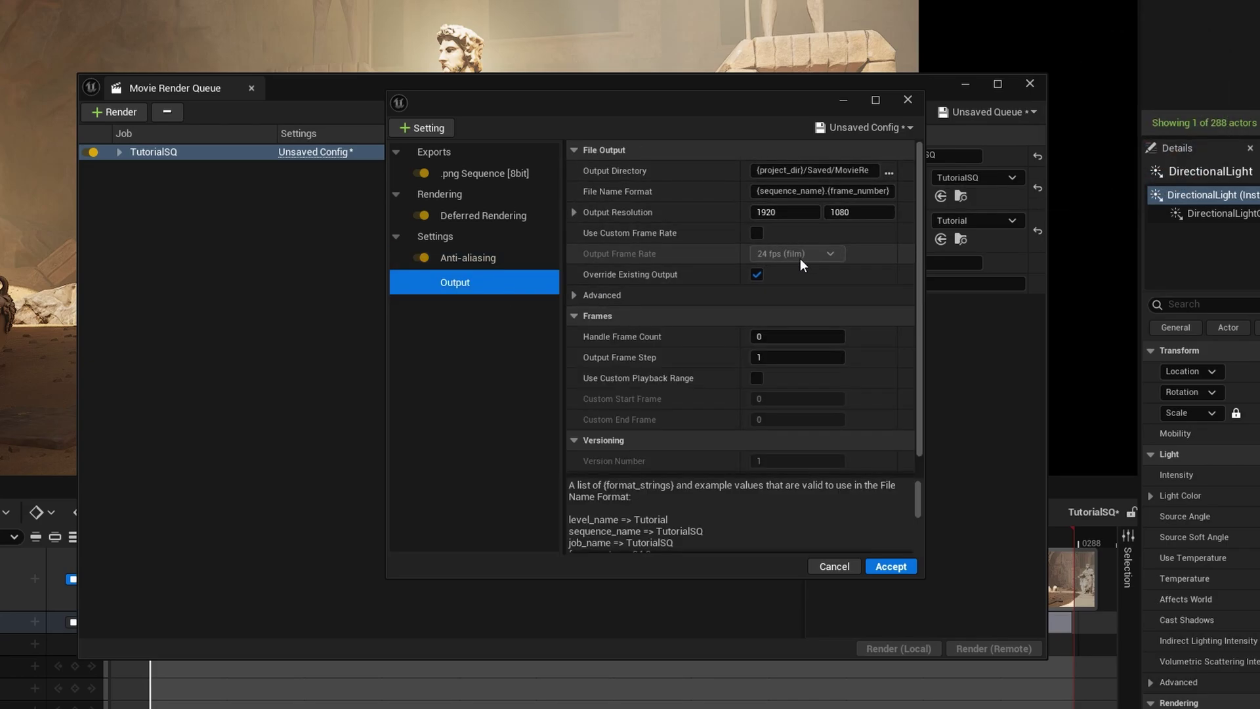
scroll(726, 353, "down", 1)
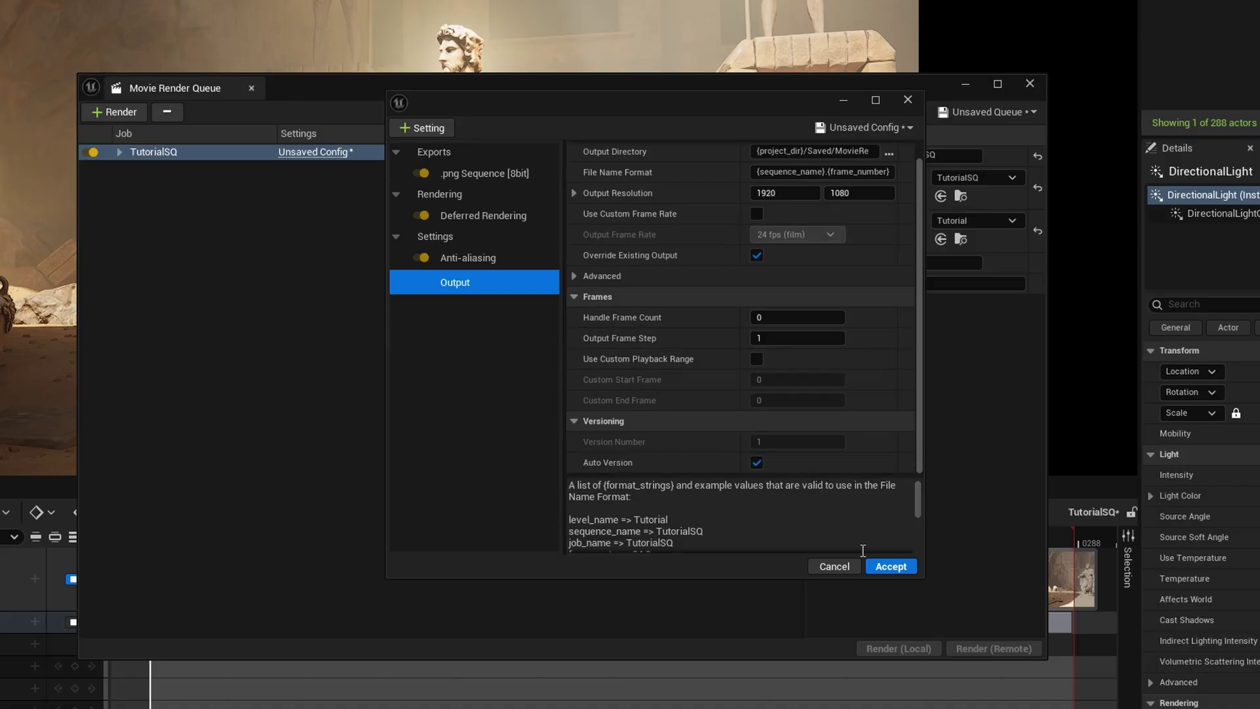
left_click(890, 566)
Step: Reopen the job's render configuration, save it as a preset named MyRenderSettings in the Content folder and accept it
left_click(315, 152)
left_click(863, 127)
left_click(873, 181)
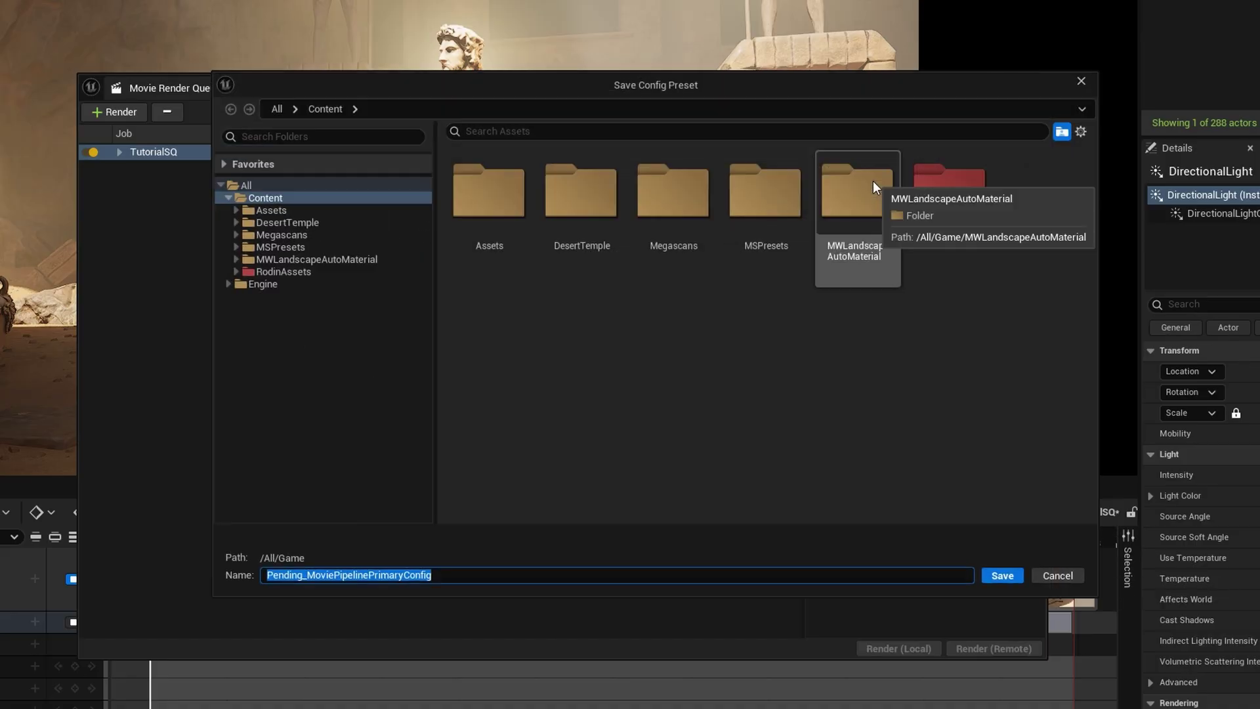
type("MyRenderSettings")
key("Return")
left_click(891, 566)
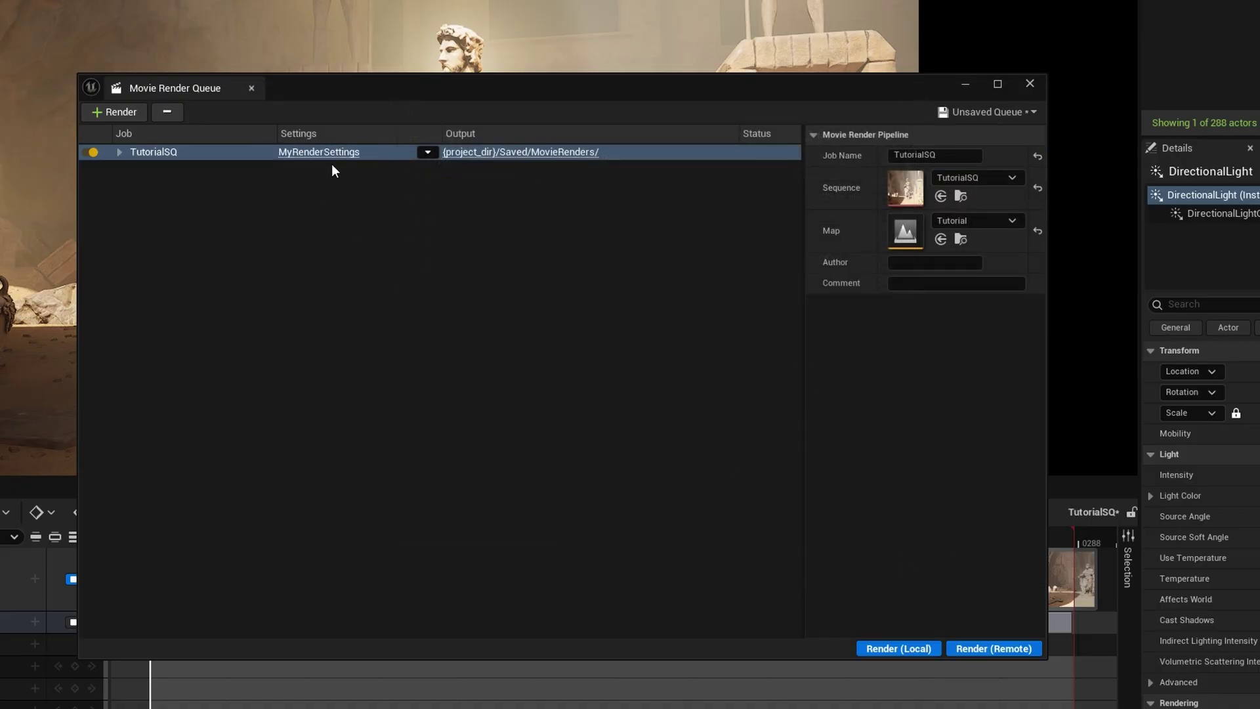